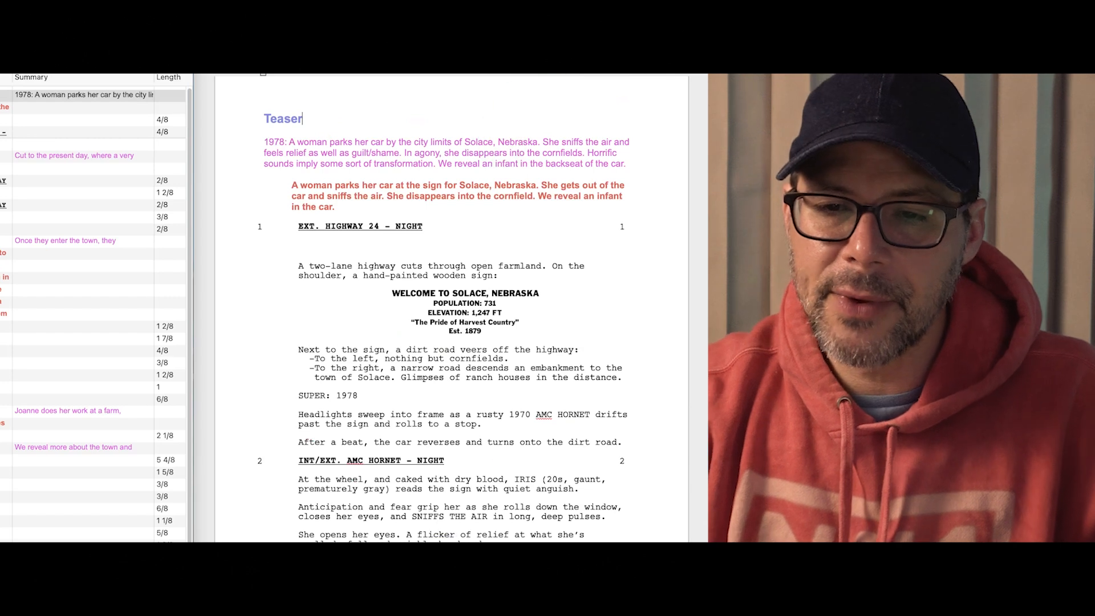
# Step: Remove the scene numbers from all scene headings in the script
pyautogui.click(612, 102)
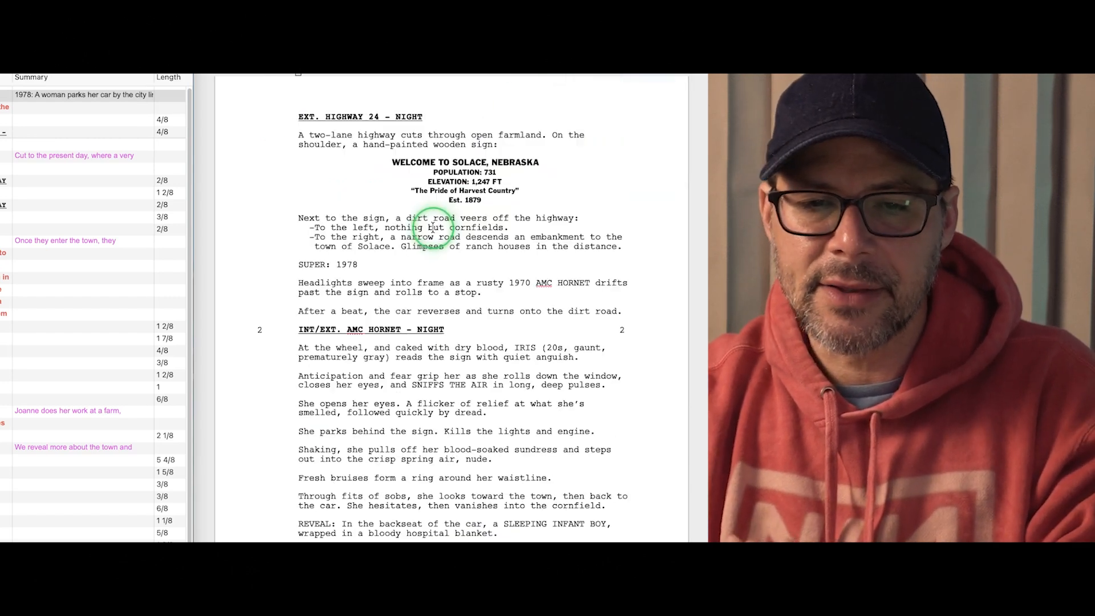
pyautogui.scroll(-5, 398, 236)
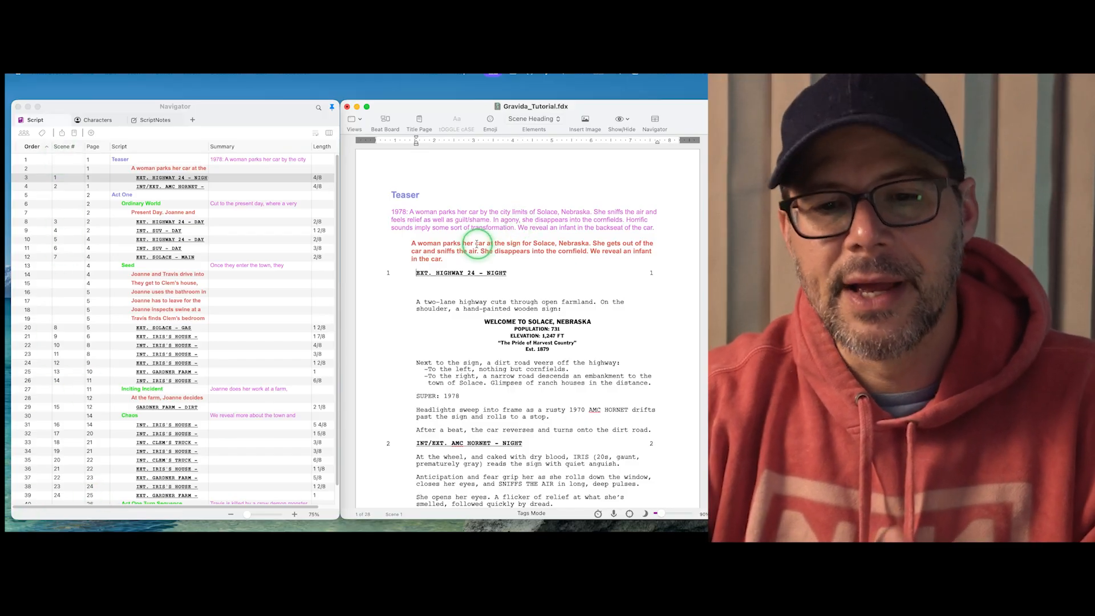
pyautogui.click(294, 74)
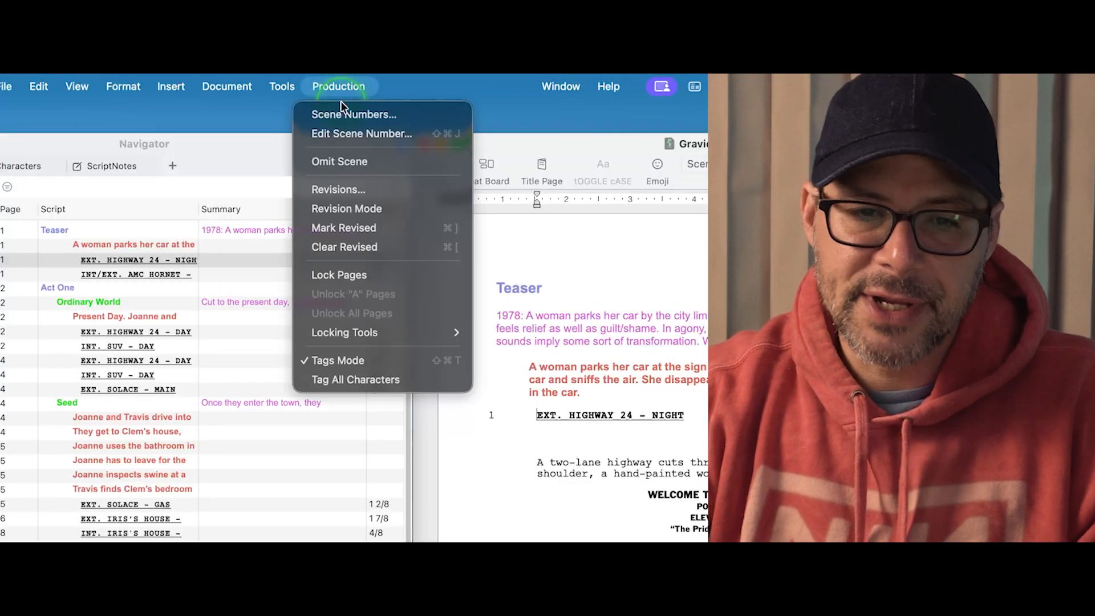
pyautogui.click(341, 113)
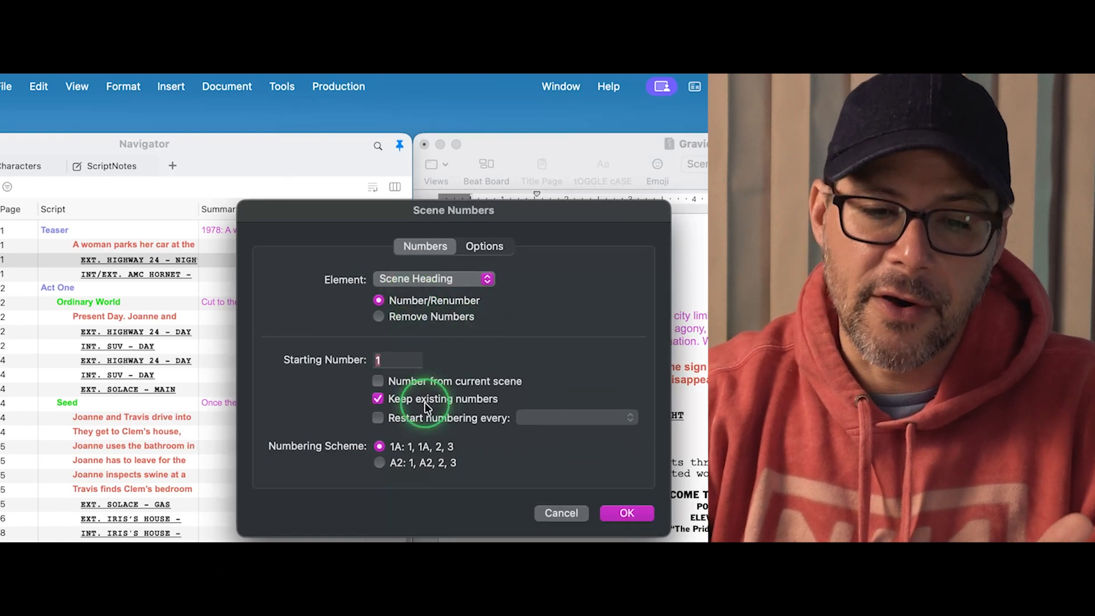
pyautogui.click(443, 320)
pyautogui.click(633, 514)
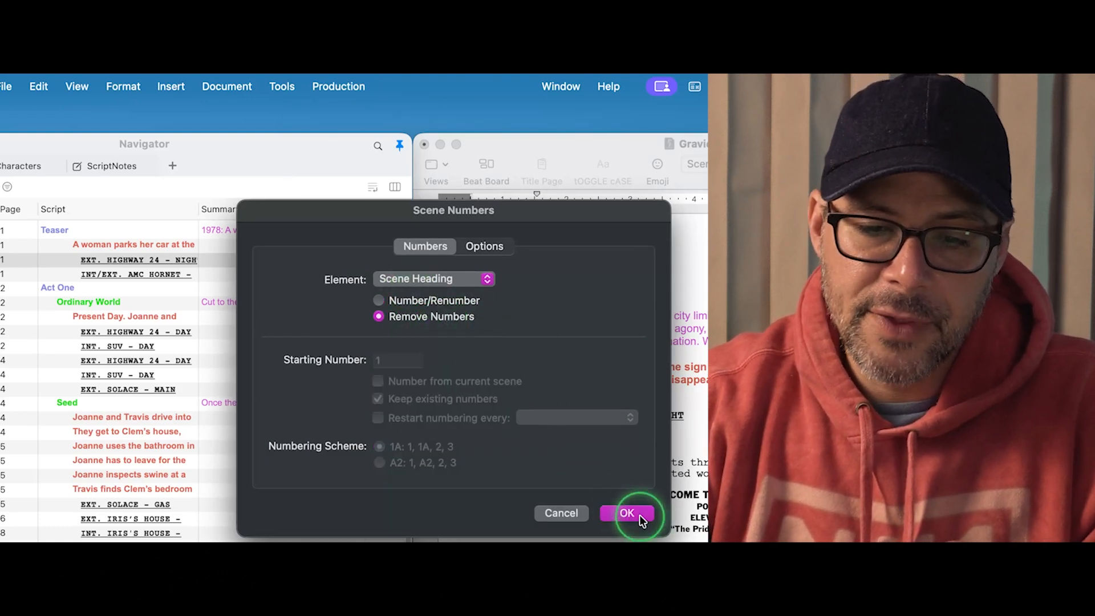
pyautogui.click(446, 395)
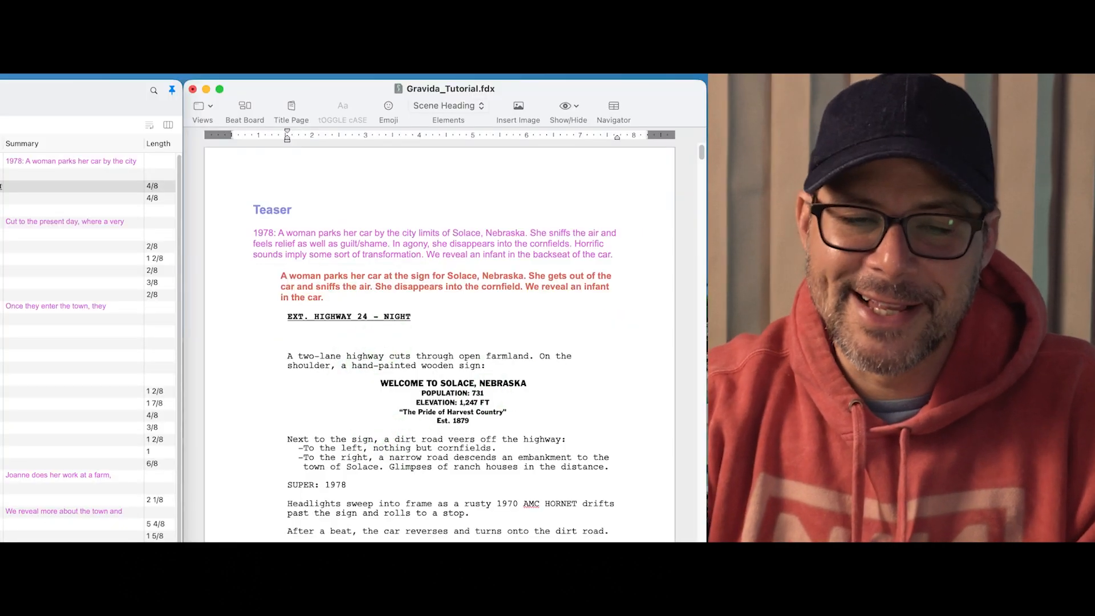
# Step: Number the scene headings starting at 1, keeping existing numbers and using the 1A numbering scheme
pyautogui.click(110, 46)
pyautogui.click(129, 64)
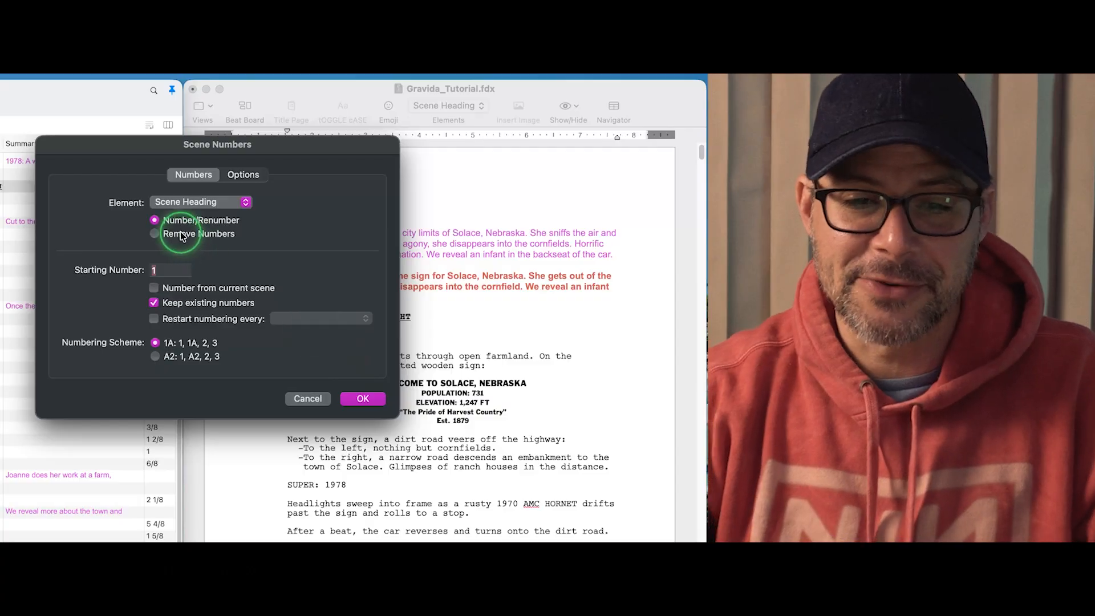
pyautogui.click(358, 397)
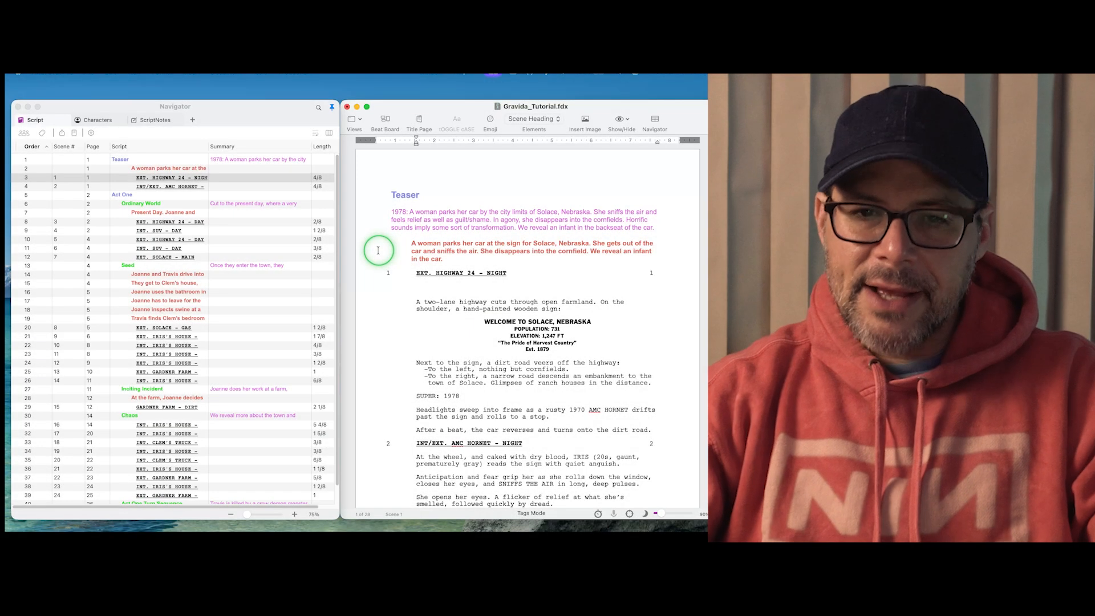
# Step: Go through the Teaser entry and the six outline beats listed under Seed in the Navigator
pyautogui.click(125, 163)
pyautogui.click(123, 161)
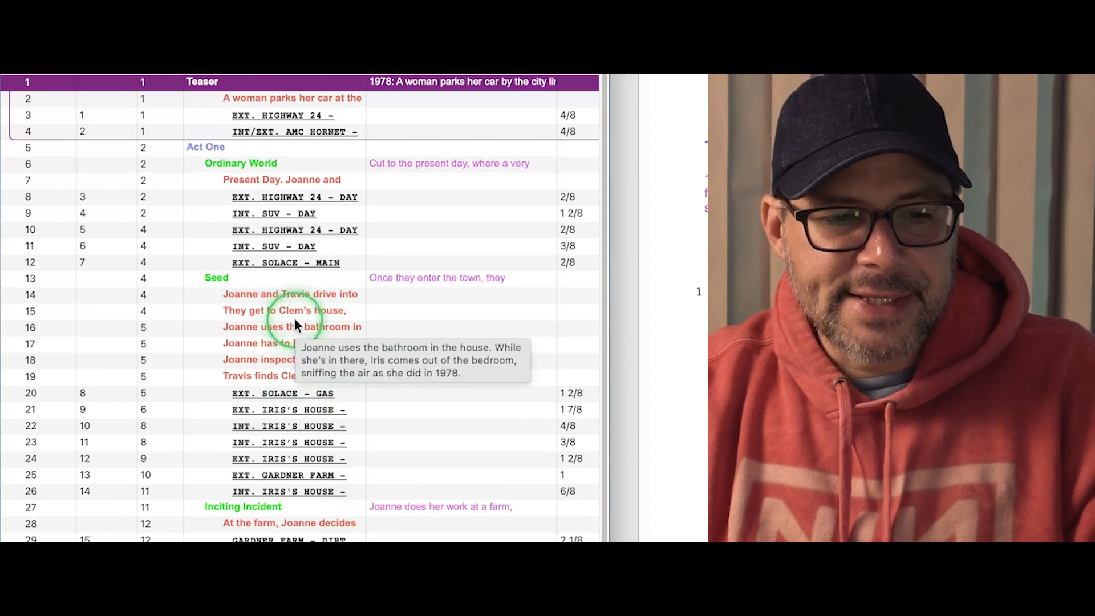
pyautogui.click(265, 294)
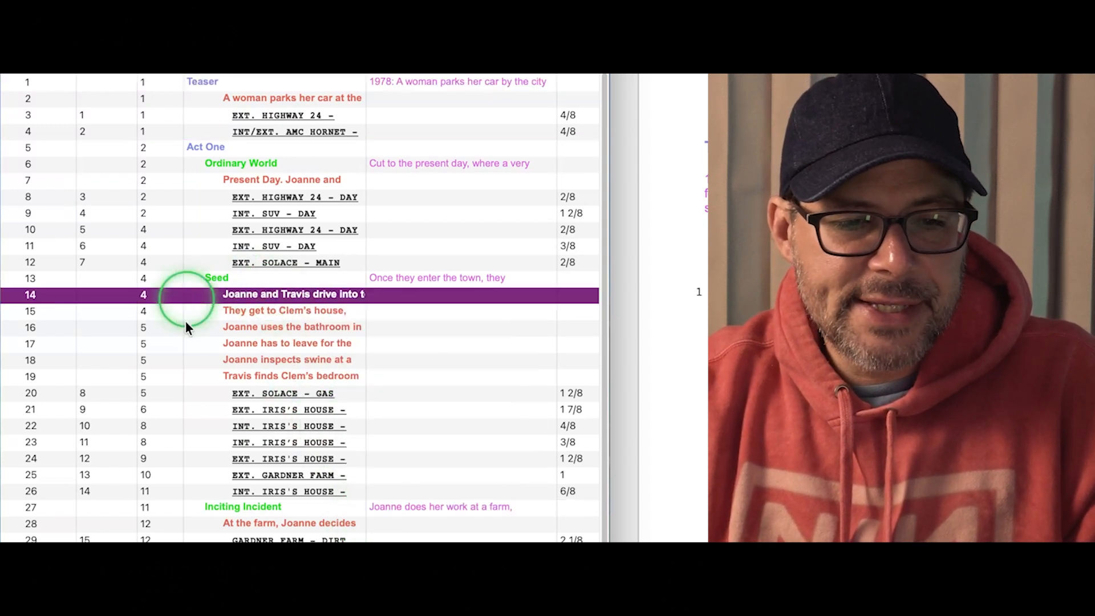
pyautogui.click(261, 313)
pyautogui.click(262, 325)
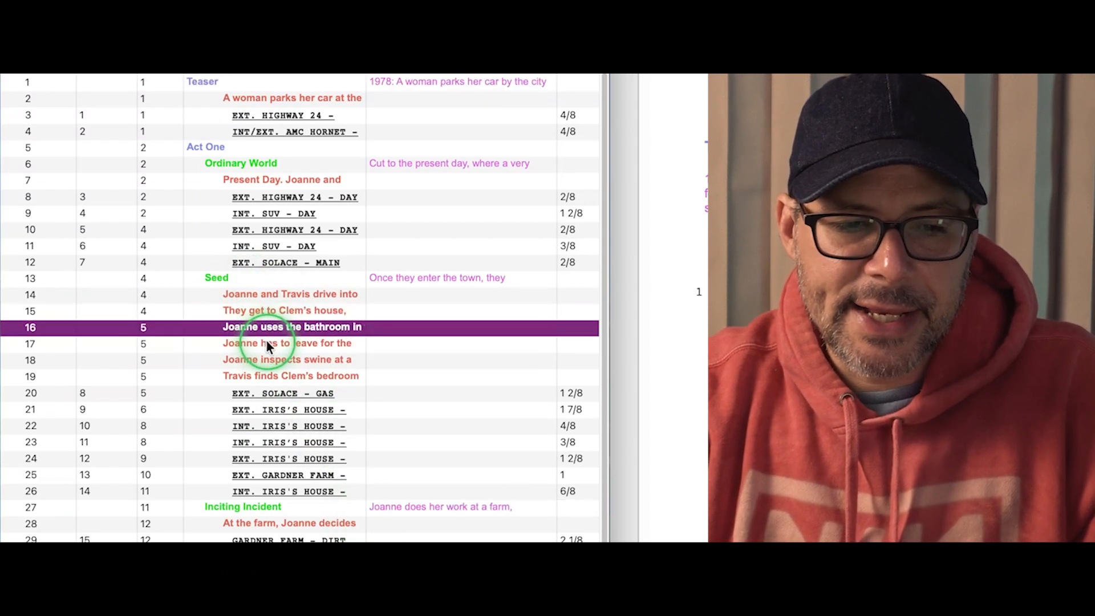
pyautogui.click(268, 344)
pyautogui.click(272, 360)
pyautogui.click(273, 374)
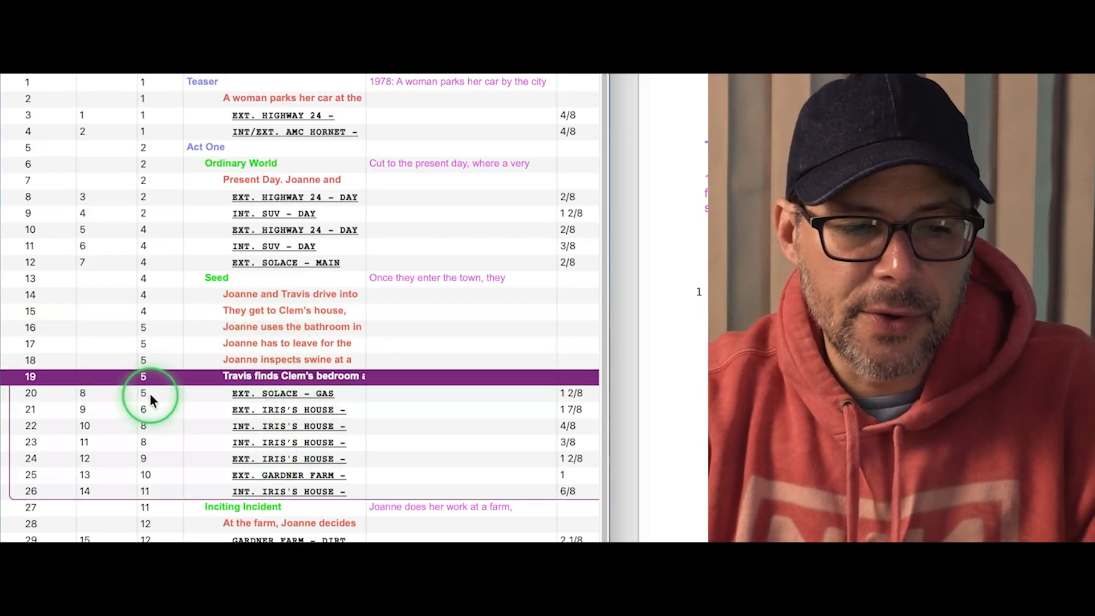
# Step: Move scenes 8 to 12 one by one beneath the matching Seed outline beats, from driving into town to inspecting swine
pyautogui.click(83, 397)
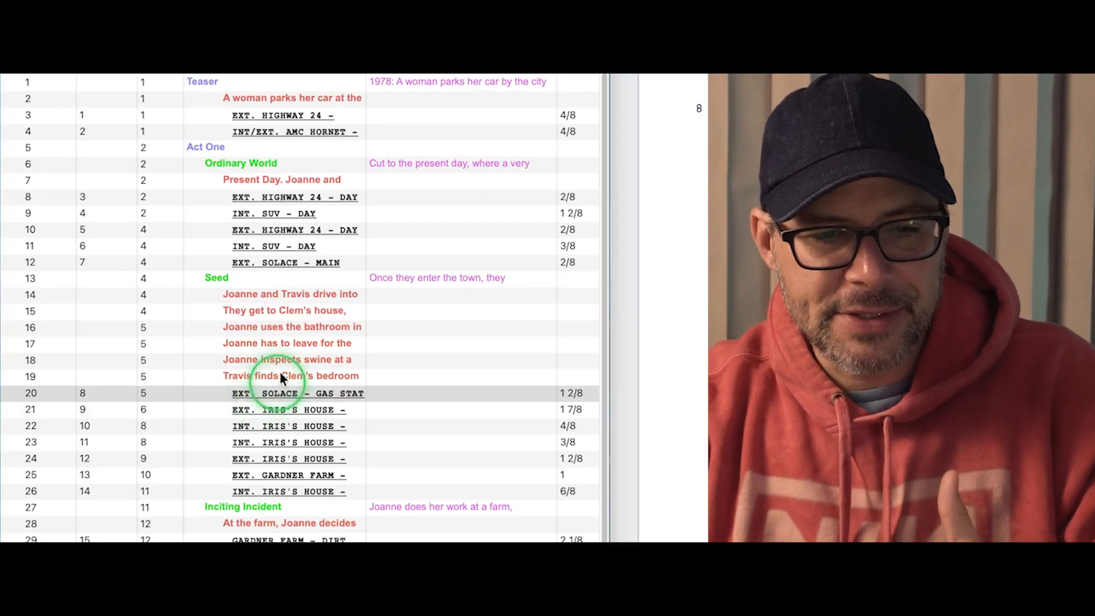
pyautogui.moveTo(296, 393); pyautogui.dragTo(300, 309)
pyautogui.moveTo(299, 405); pyautogui.dragTo(299, 345)
pyautogui.moveTo(292, 426); pyautogui.dragTo(301, 373)
pyautogui.moveTo(306, 443); pyautogui.dragTo(309, 407)
pyautogui.moveTo(304, 461); pyautogui.dragTo(306, 439)
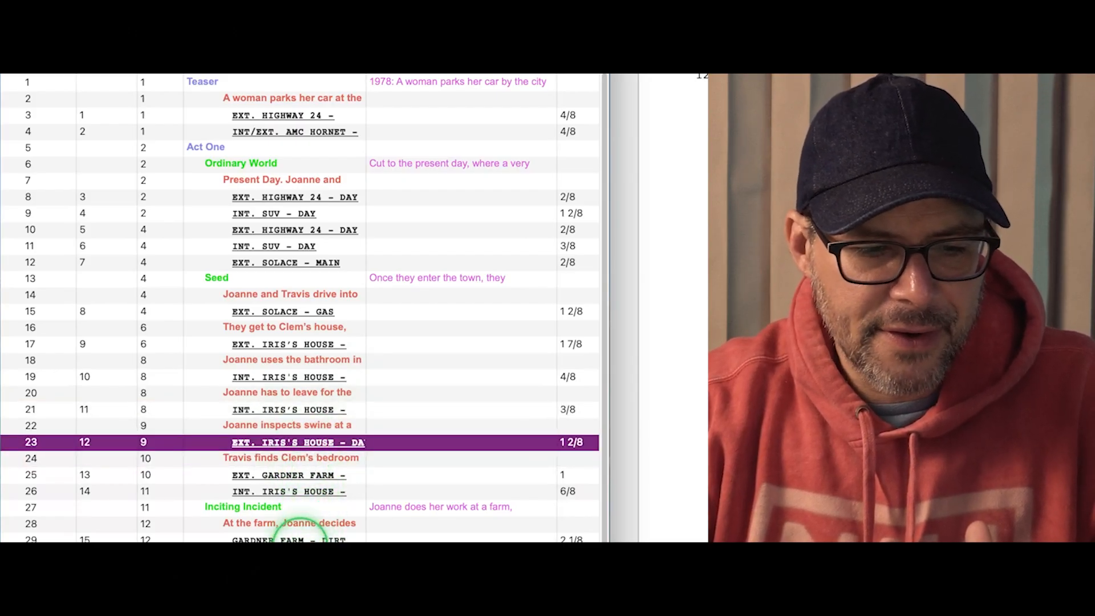
# Step: Move the Inciting Incident section above scene 13, directly after the beat where Travis finds Clem's bedroom
pyautogui.click(296, 477)
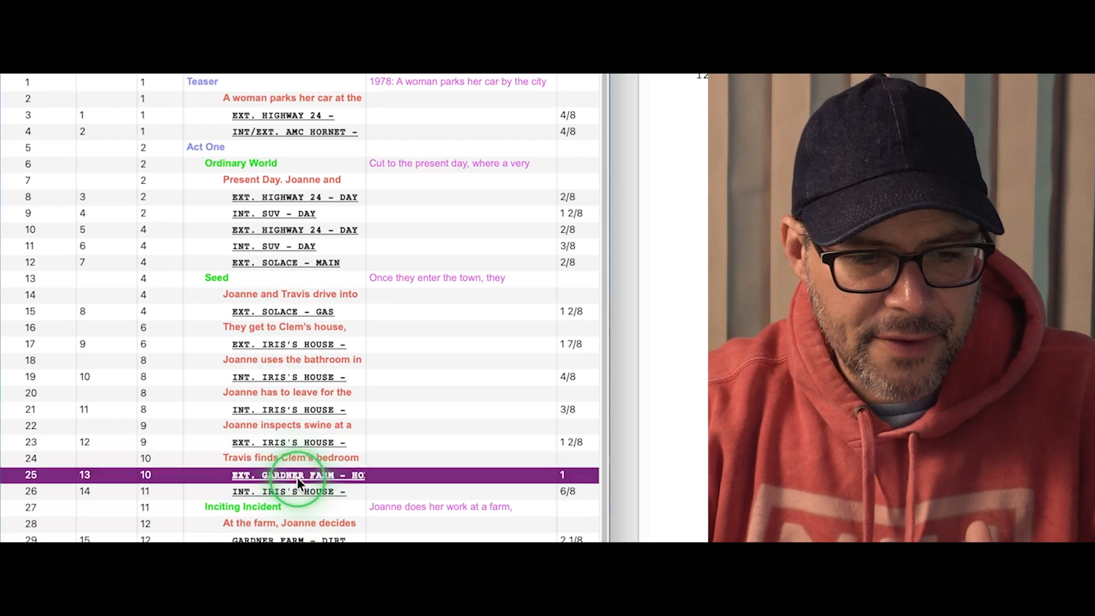
pyautogui.moveTo(269, 510); pyautogui.dragTo(274, 478)
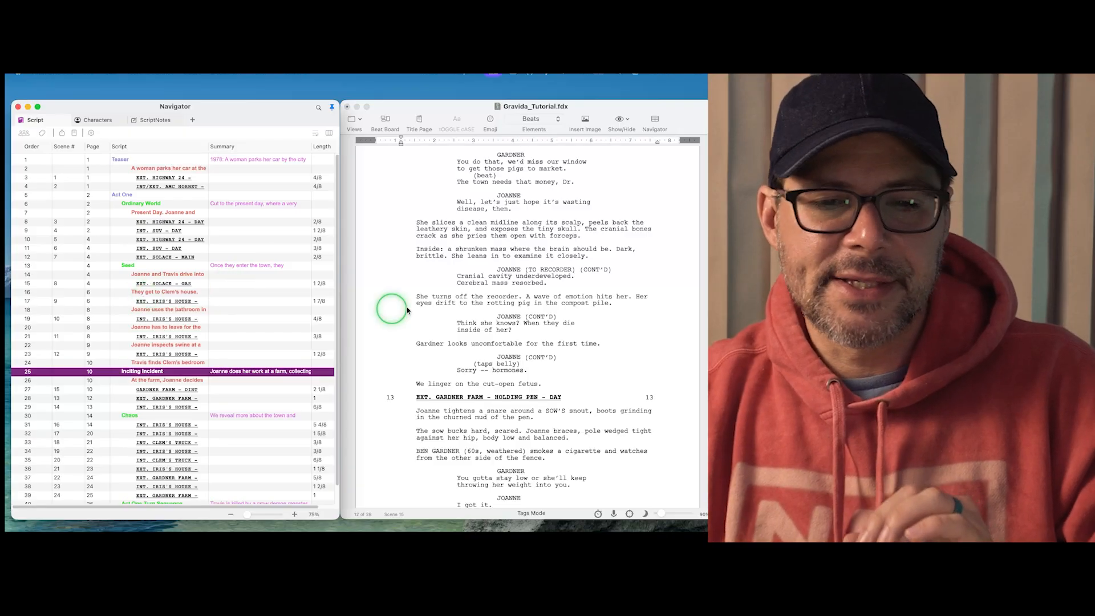
# Step: Return to the start of the script and show the speaking and non-speaking character lists in the Navigator
pyautogui.scroll(-2, 433, 308)
pyautogui.scroll(15, 452, 299)
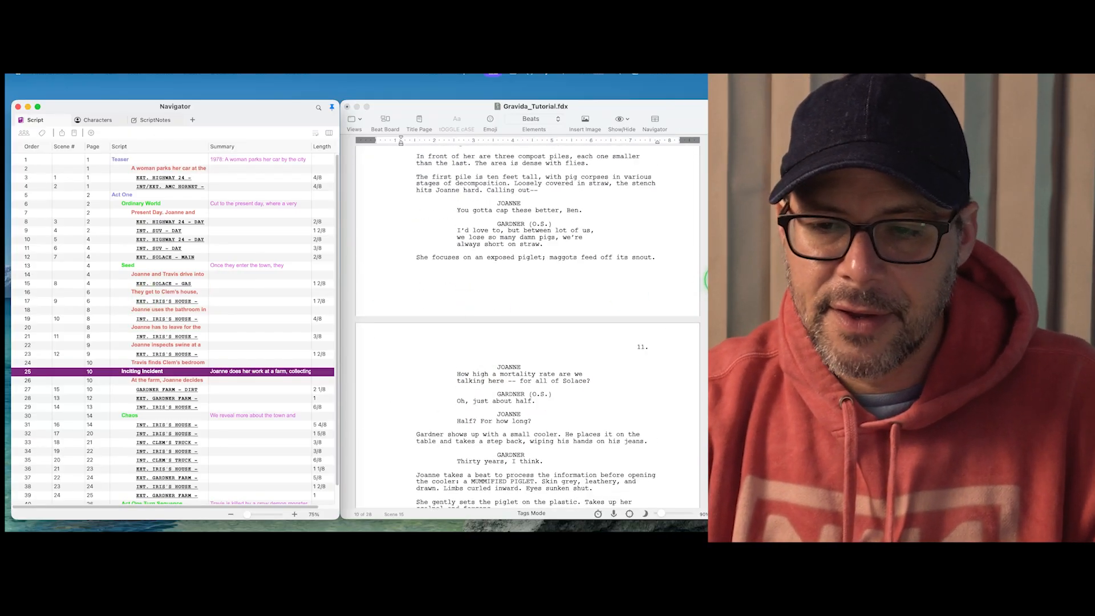
pyautogui.moveTo(706, 280); pyautogui.dragTo(693, 139)
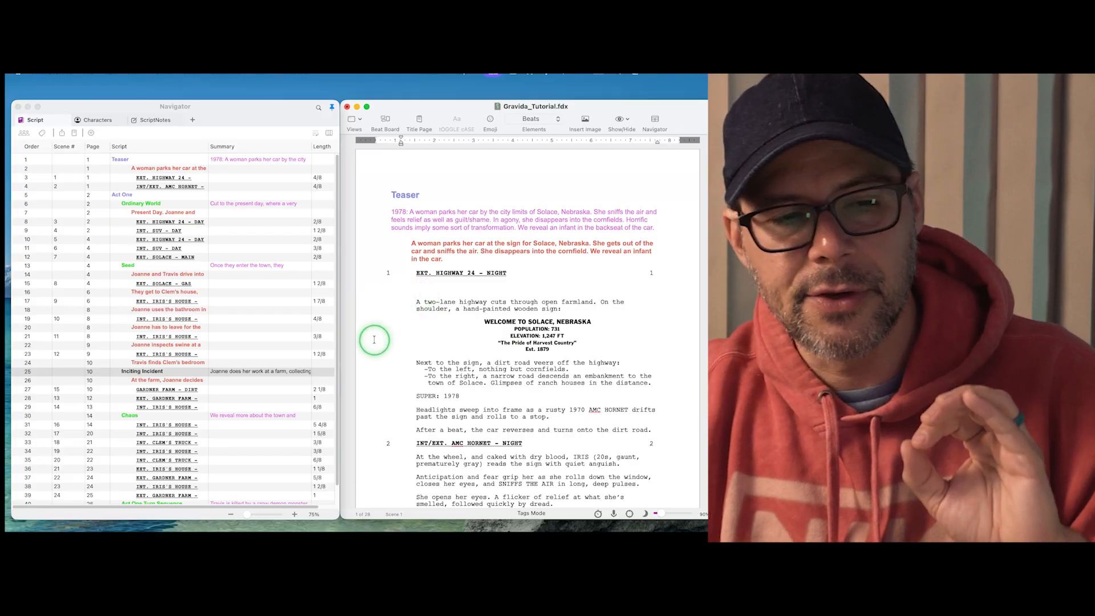
pyautogui.click(24, 133)
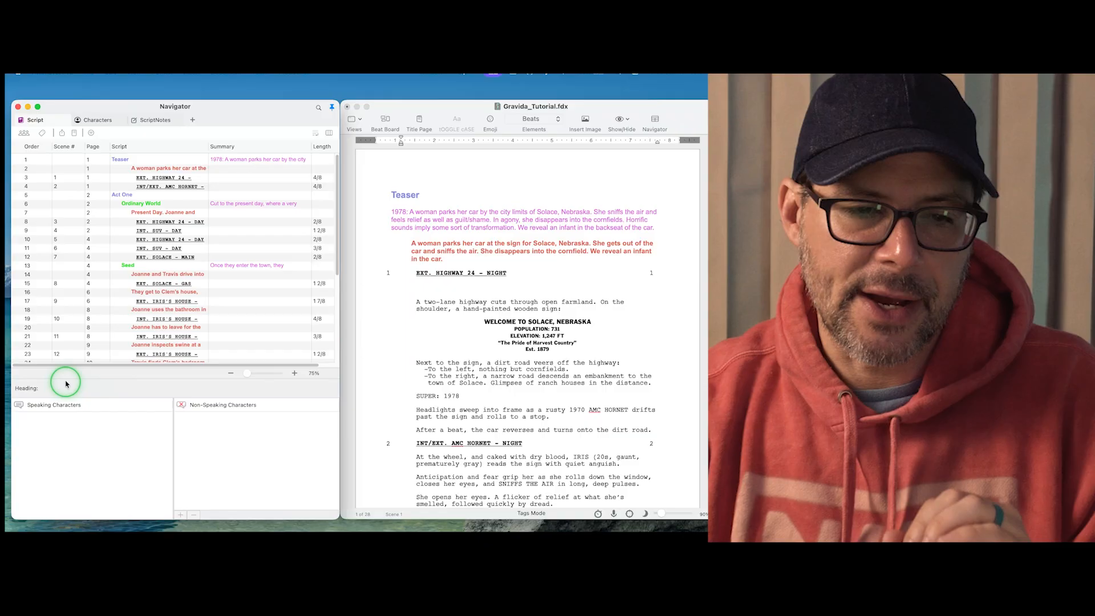
# Step: Select the name IRIS in scene 2's action text and look through the tag categories offered for it
pyautogui.scroll(-5, 470, 373)
pyautogui.click(467, 371)
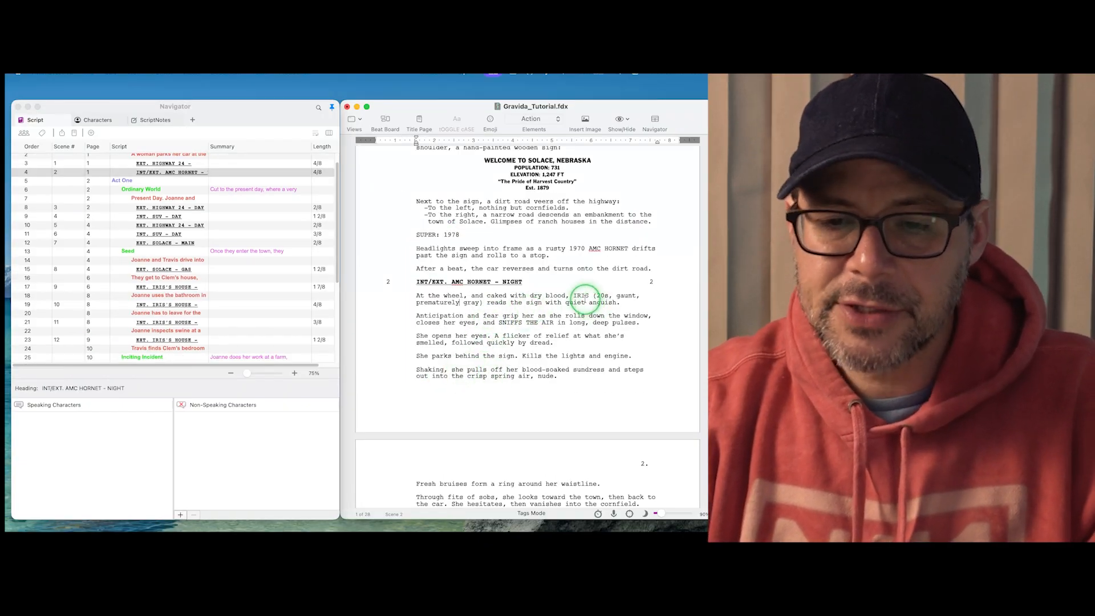
pyautogui.doubleClick(581, 296)
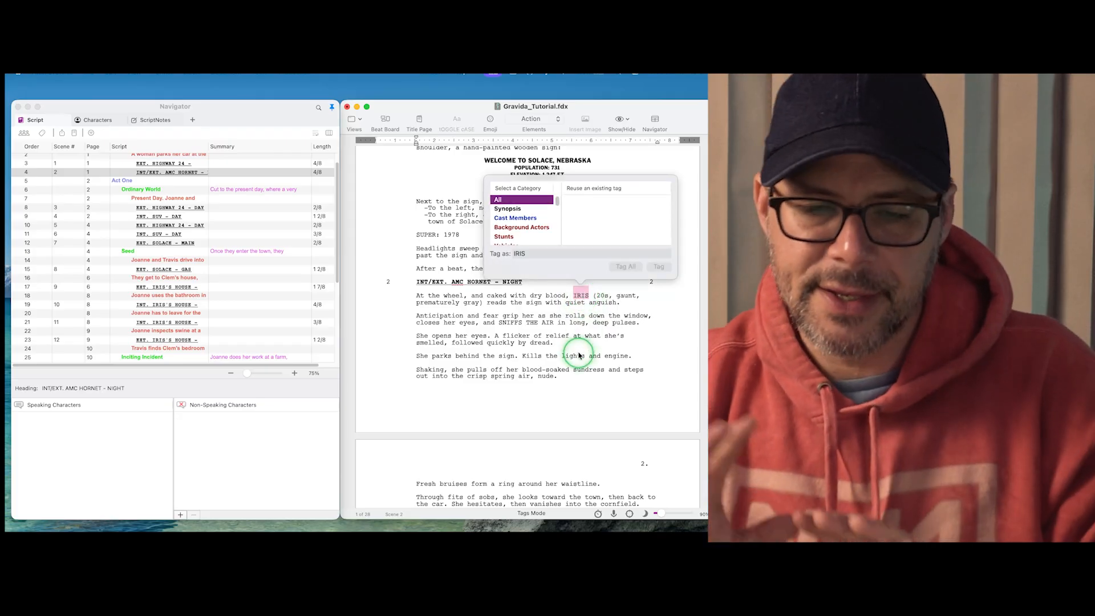
pyautogui.click(580, 297)
pyautogui.click(594, 305)
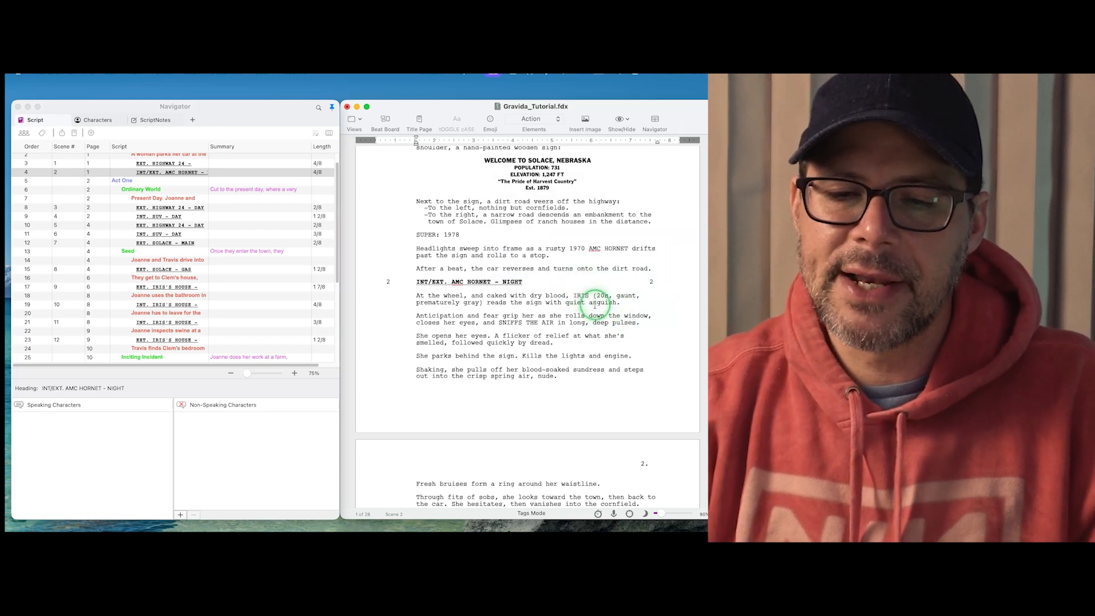
pyautogui.doubleClick(581, 296)
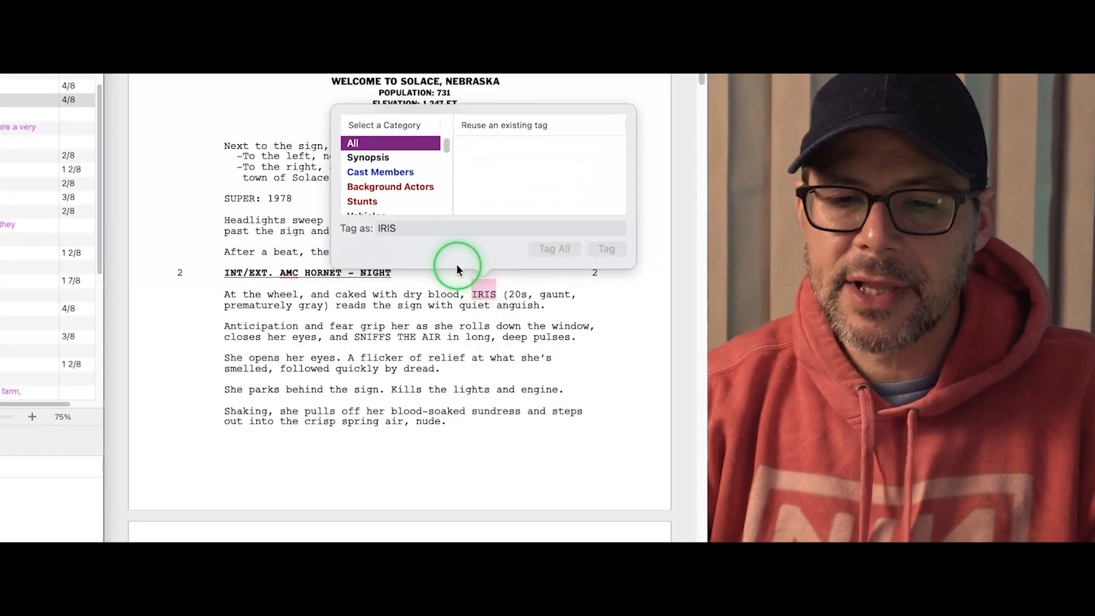
pyautogui.scroll(-5, 389, 171)
pyautogui.scroll(-5, 392, 180)
pyautogui.scroll(10, 399, 189)
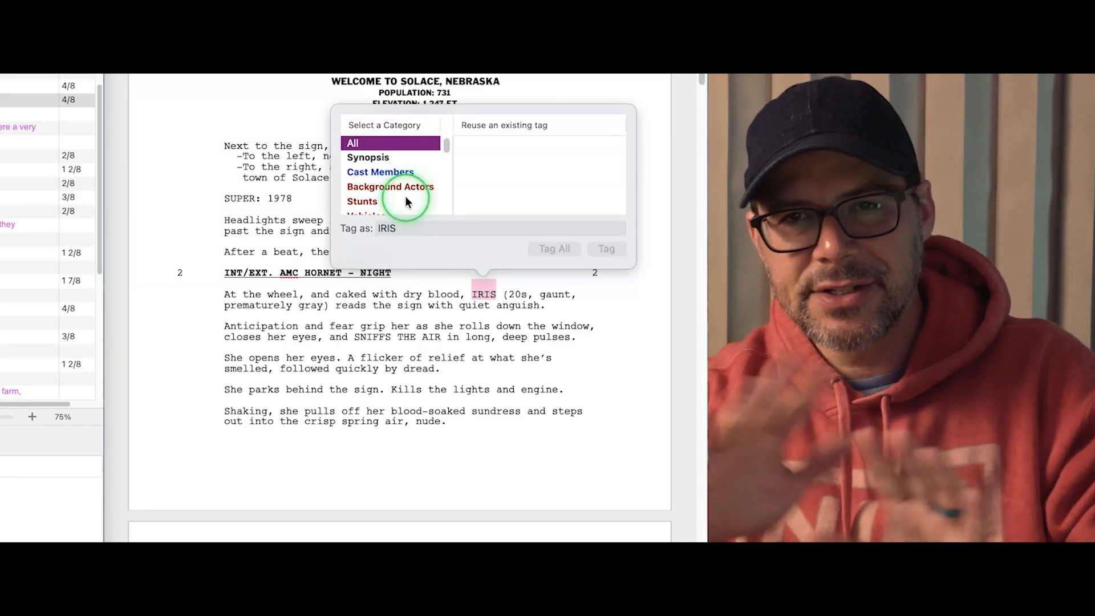
pyautogui.click(490, 298)
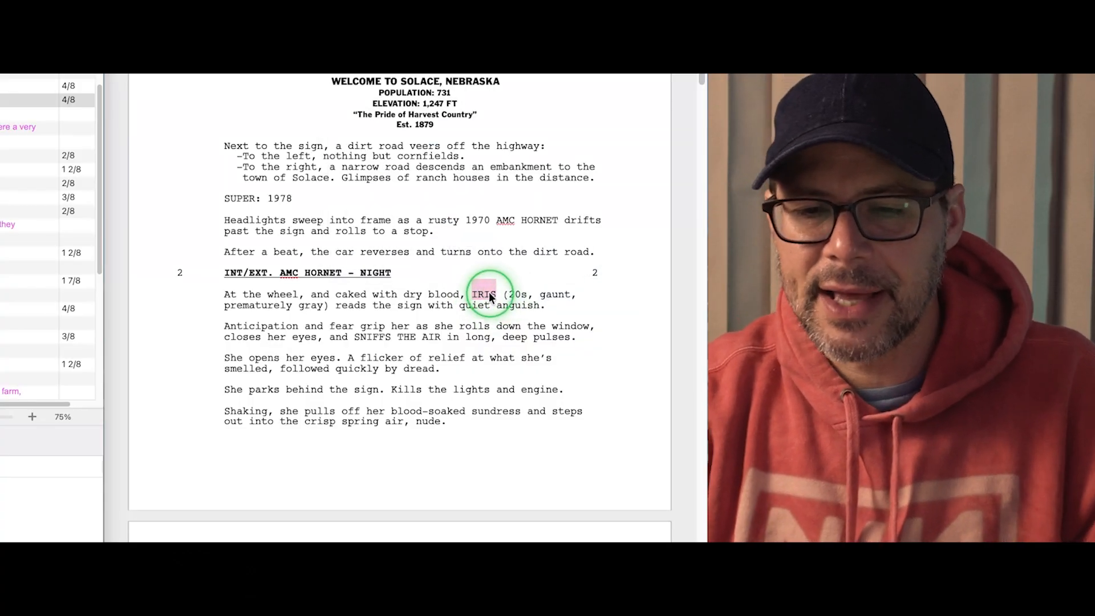
# Step: Insert IRIS as a non-speaking character in scene 2, INT/EXT. AMC HORNET - NIGHT
pyautogui.rightClick(489, 297)
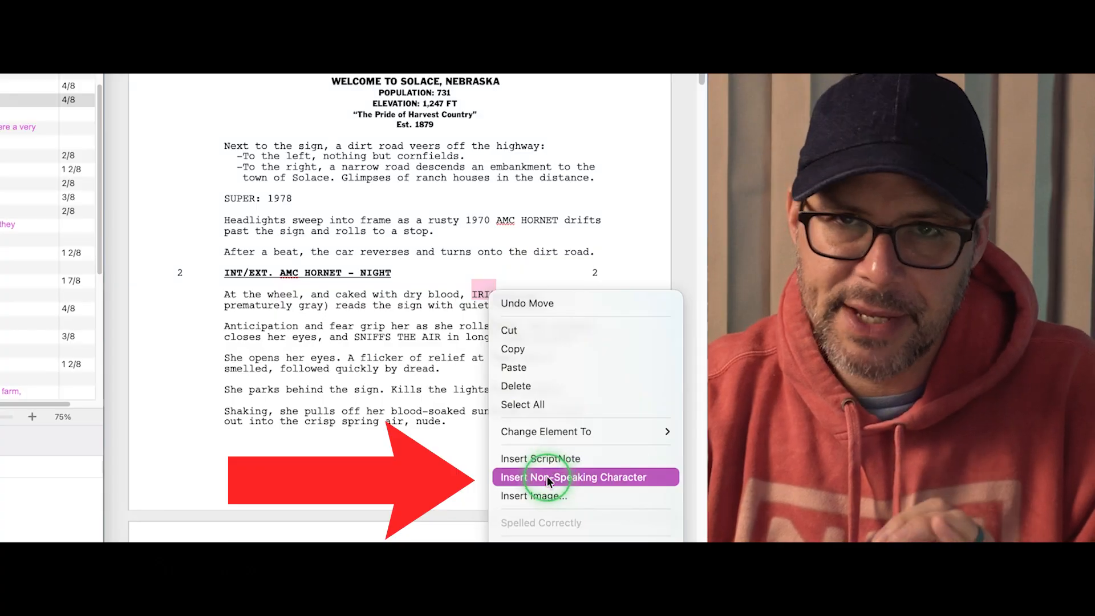
pyautogui.click(546, 475)
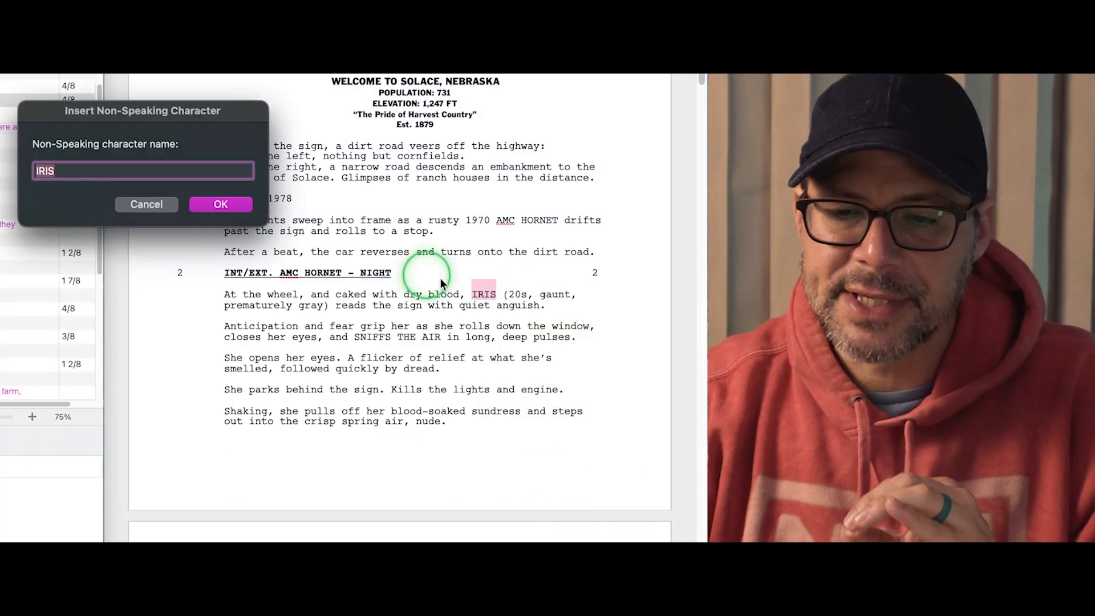
pyautogui.click(223, 204)
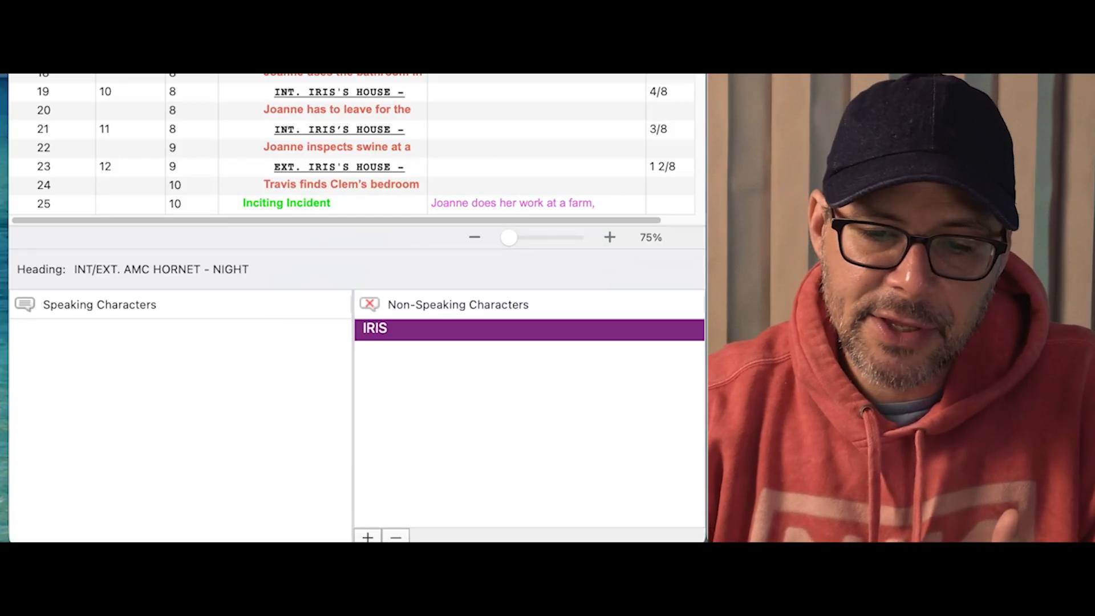
# Step: Select JOANNE's first dialogue cue in scene 4 and examine the scene's speaking characters in the Navigator
pyautogui.click(670, 77)
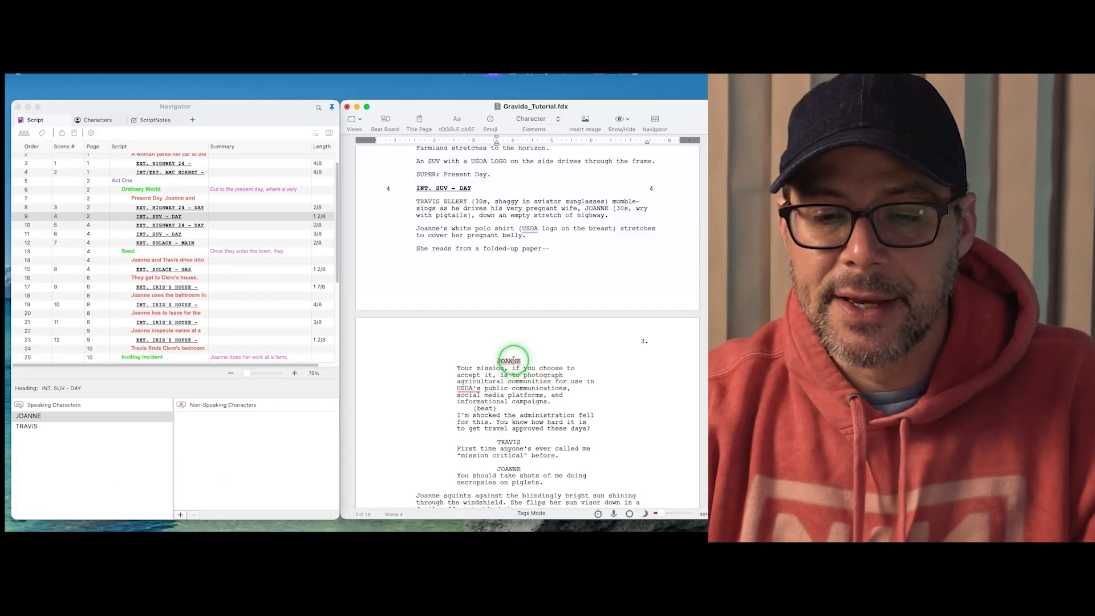
pyautogui.doubleClick(513, 360)
pyautogui.press('Escape')
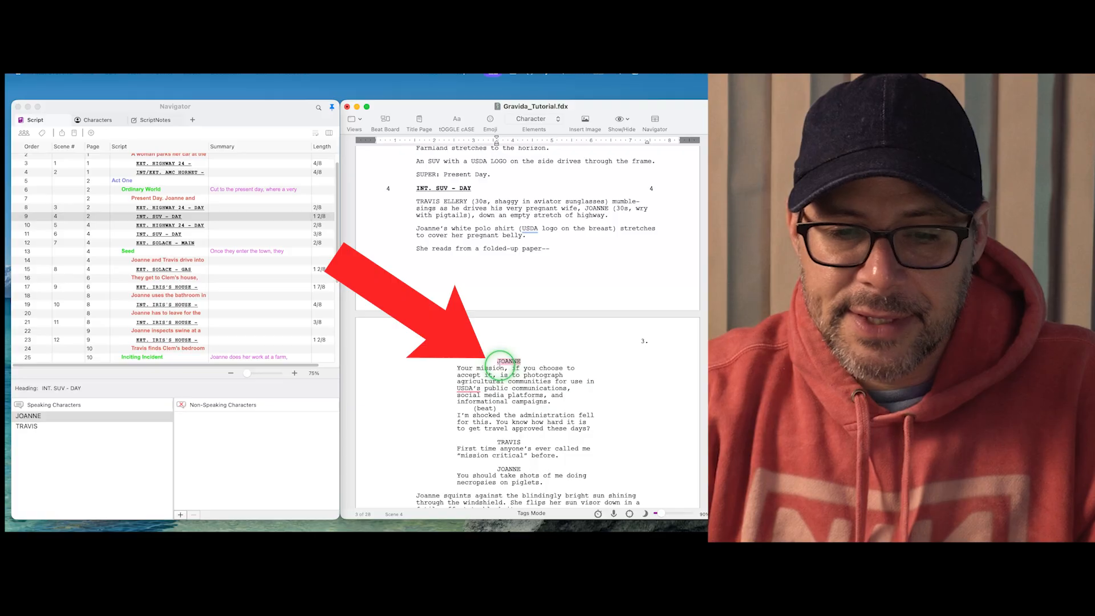
pyautogui.click(55, 444)
pyautogui.click(560, 442)
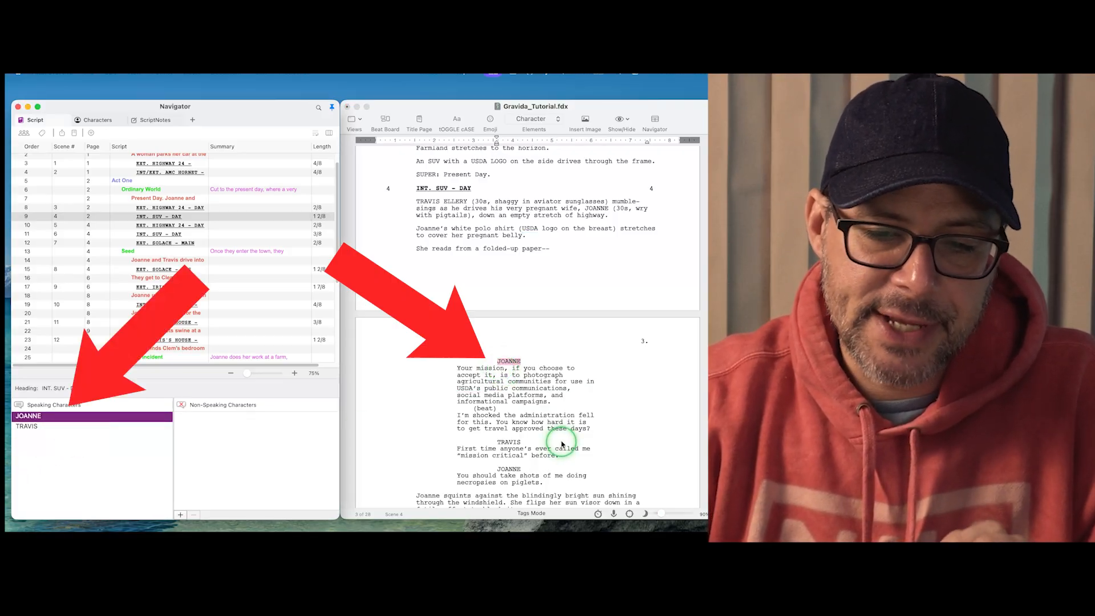
# Step: Place the cursor in the LOCALS line of scene 7, EXT. SOLACE - MAIN STREET - DAY, to examine its character lists
pyautogui.scroll(-4, 559, 440)
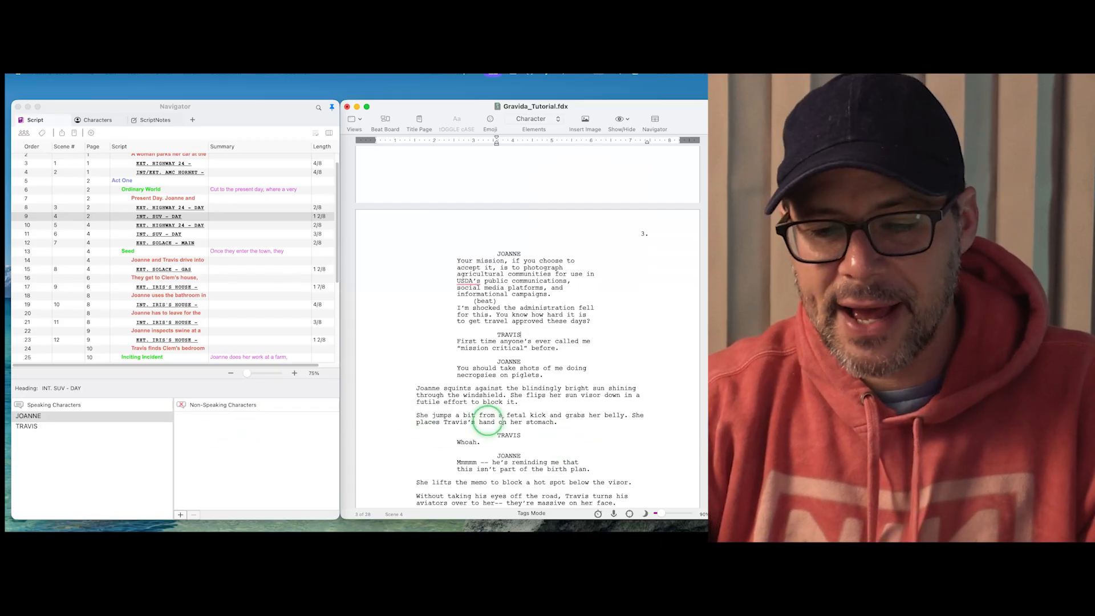
pyautogui.scroll(-2, 518, 425)
pyautogui.scroll(-12, 520, 425)
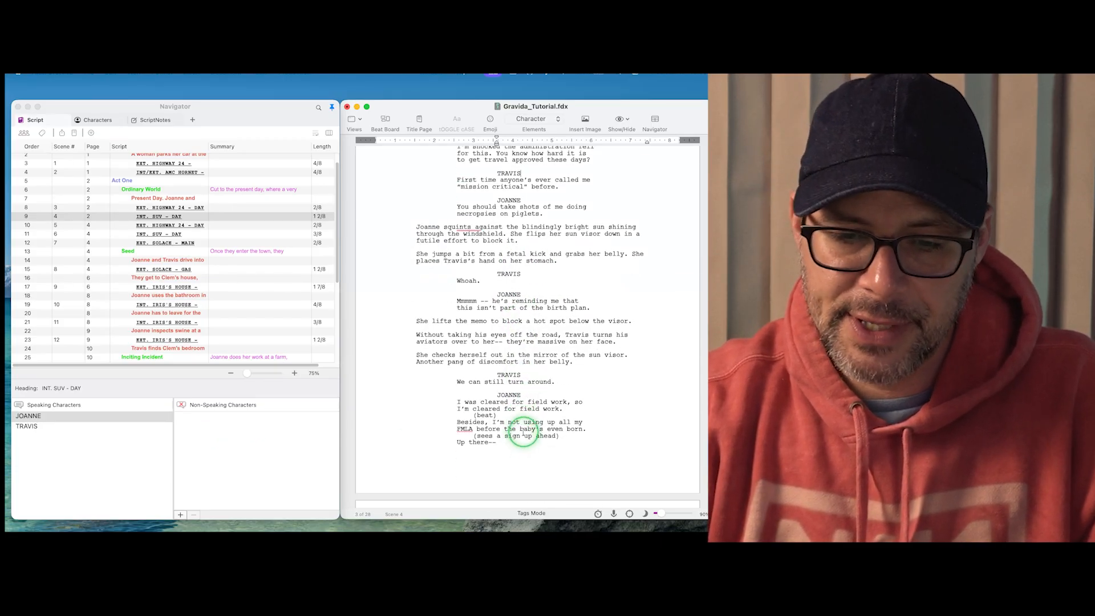
pyautogui.scroll(-6, 527, 429)
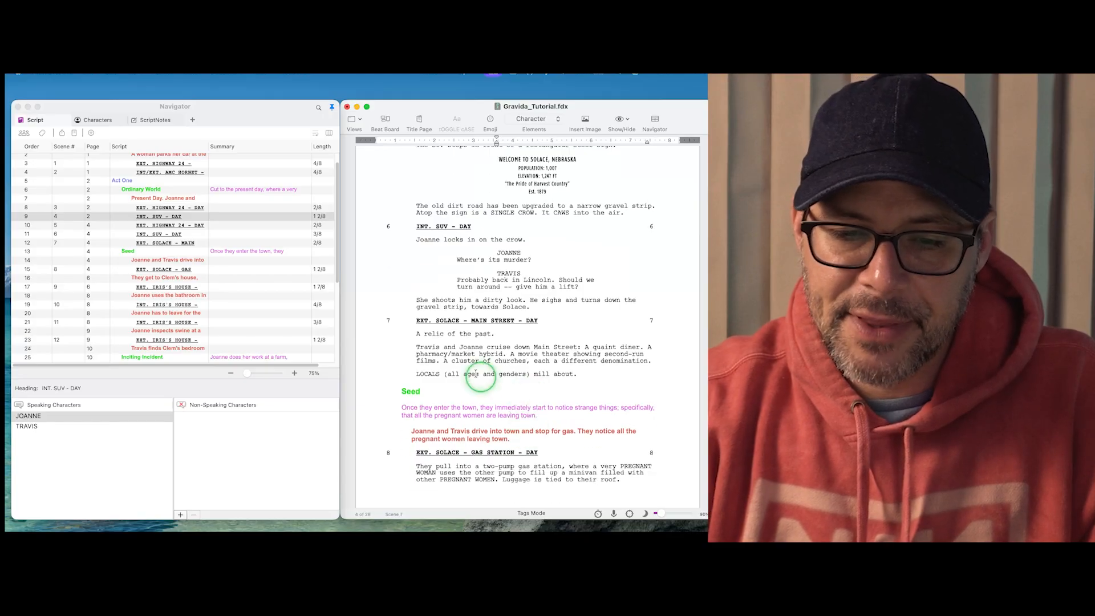
pyautogui.click(469, 365)
pyautogui.click(460, 433)
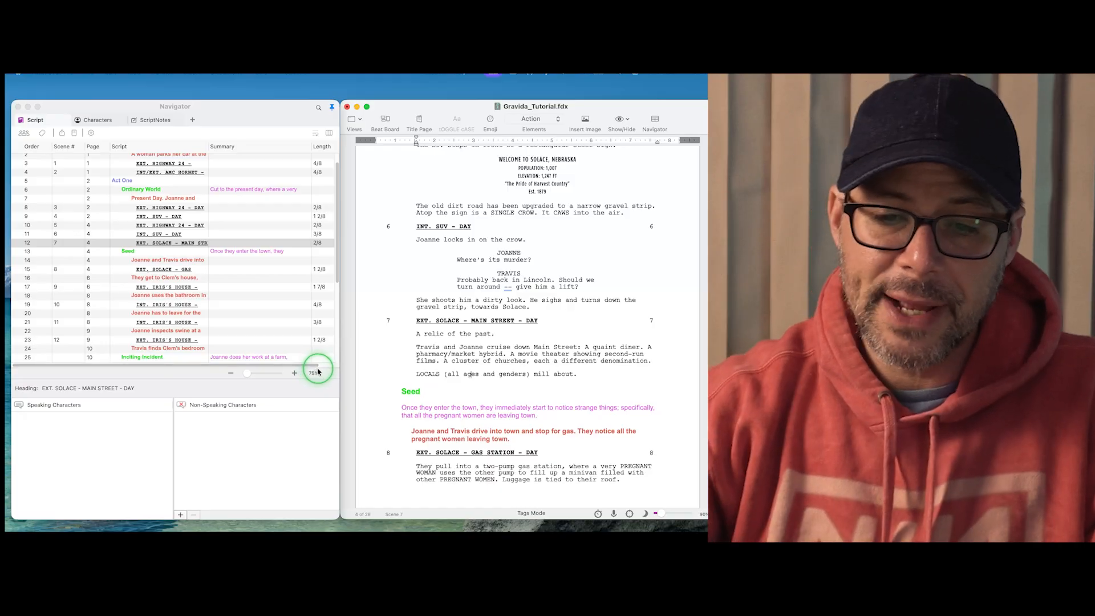
# Step: Insert Travis from the action text as a non-speaking character in scene 7, EXT. SOLACE - MAIN STREET - DAY
pyautogui.doubleClick(426, 347)
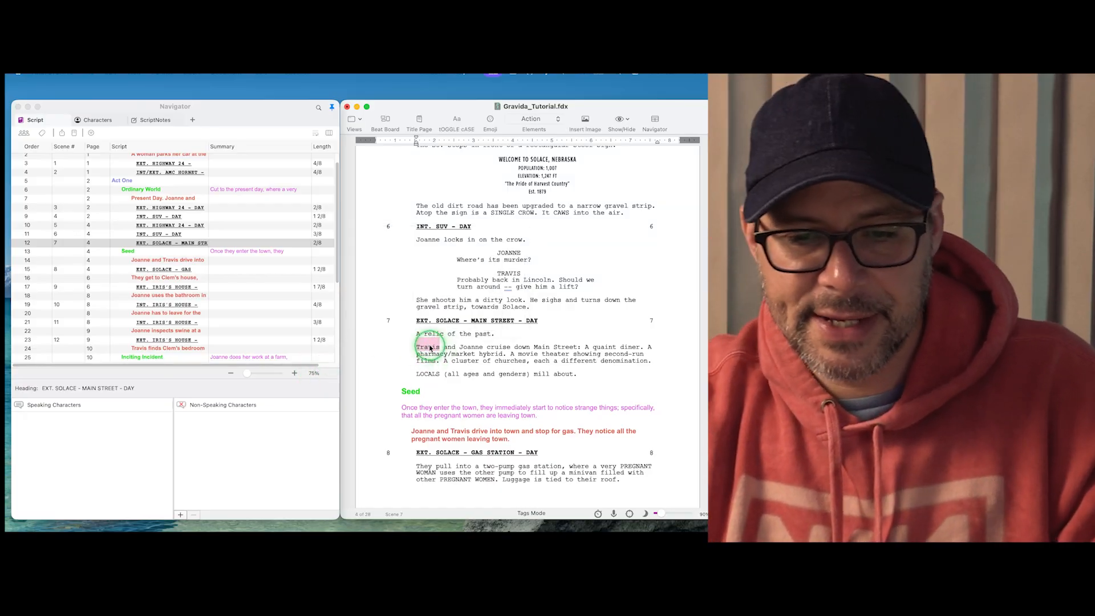
pyautogui.rightClick(432, 352)
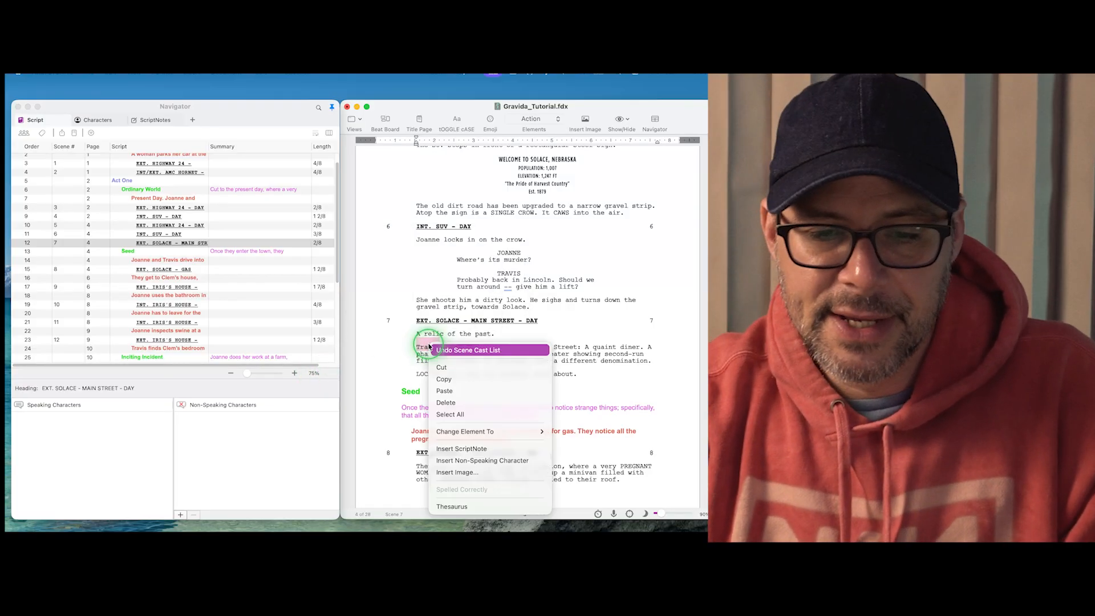
pyautogui.click(458, 460)
pyautogui.click(417, 238)
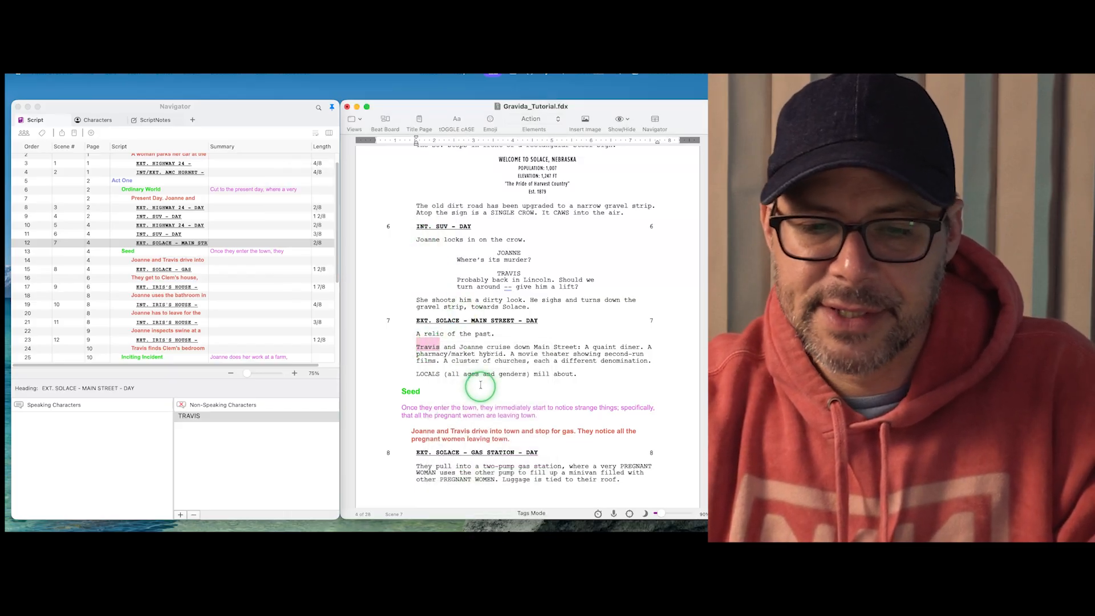
# Step: Insert Joanne from the same action paragraph as a non-speaking character in scene 7
pyautogui.doubleClick(477, 346)
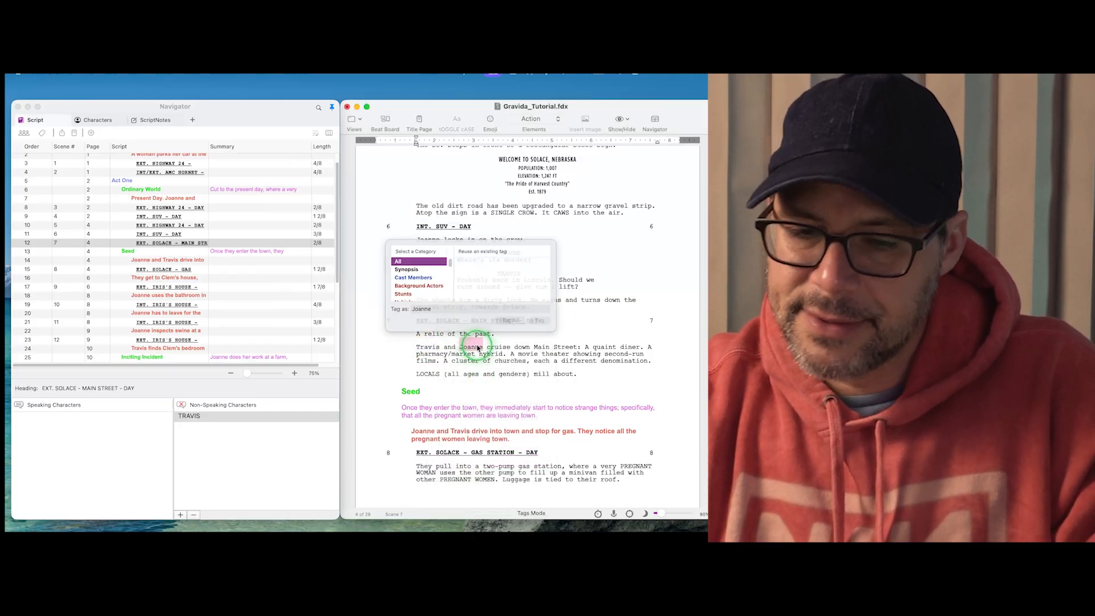
pyautogui.rightClick(477, 344)
pyautogui.click(507, 461)
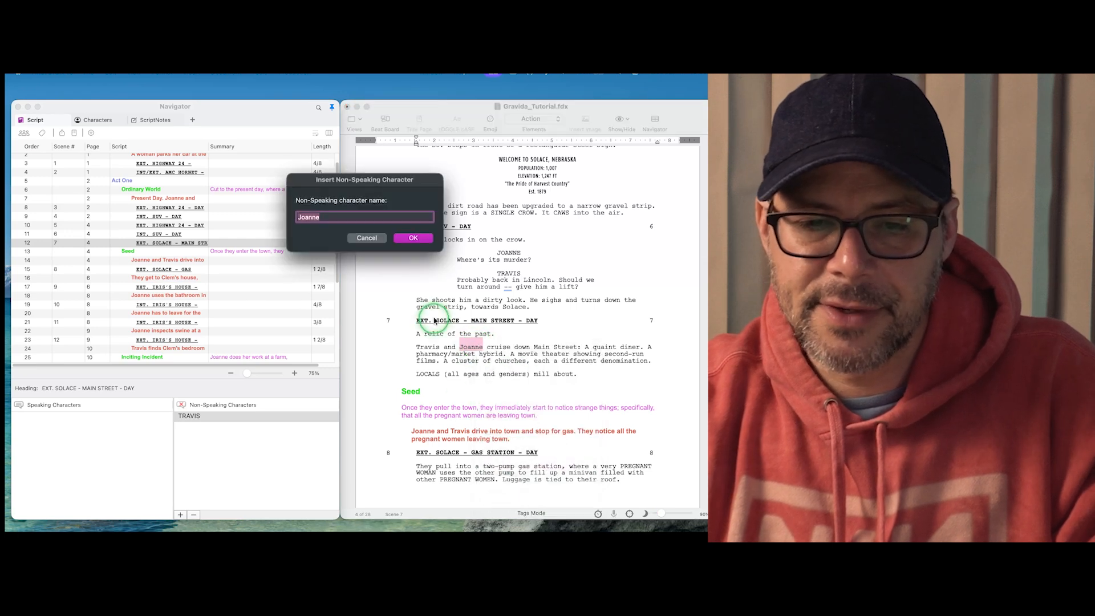
pyautogui.click(416, 239)
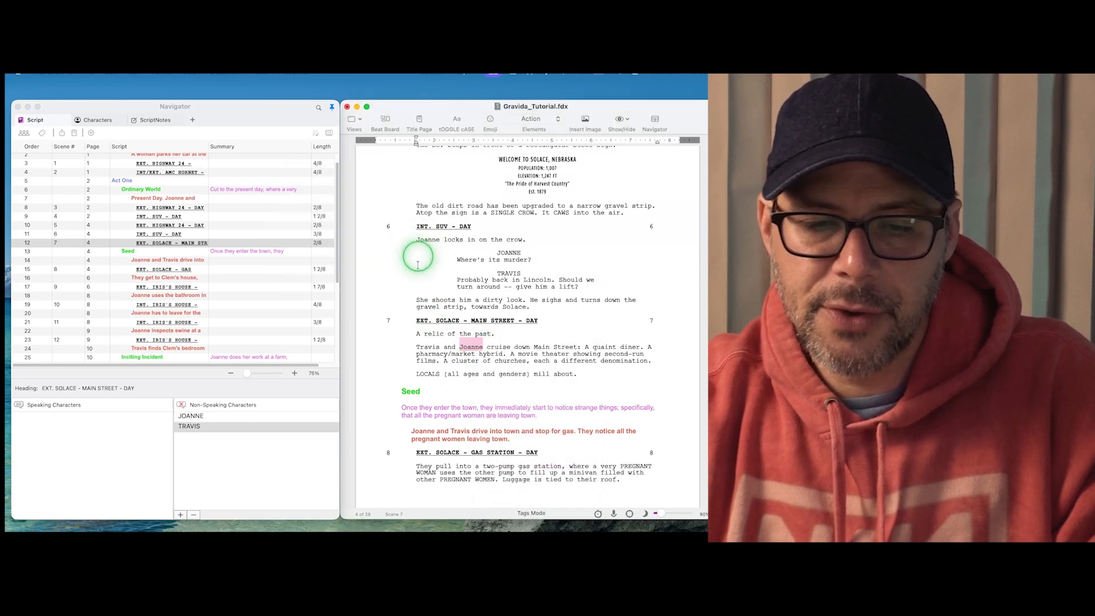
# Step: Insert LOCALS from the last action line of scene 7 as a non-speaking character
pyautogui.doubleClick(427, 375)
pyautogui.rightClick(425, 377)
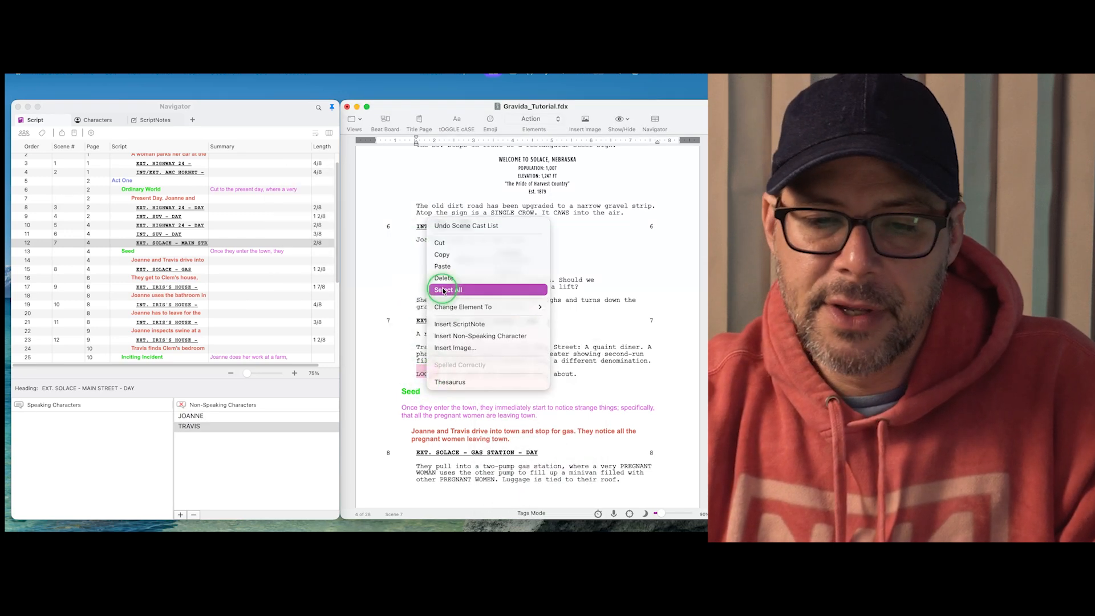
pyautogui.click(454, 337)
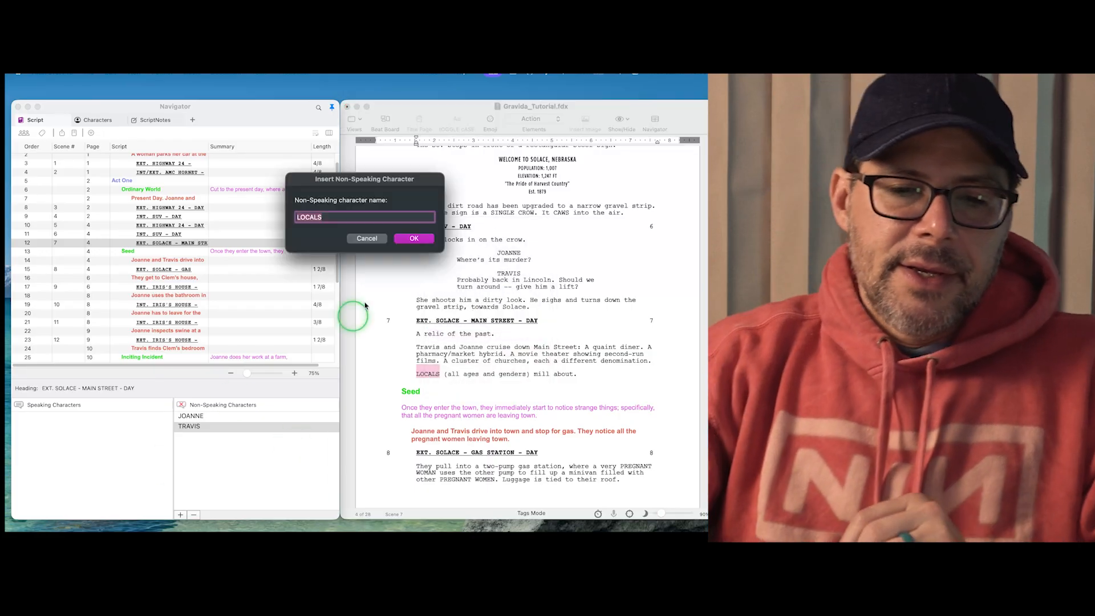
pyautogui.click(417, 239)
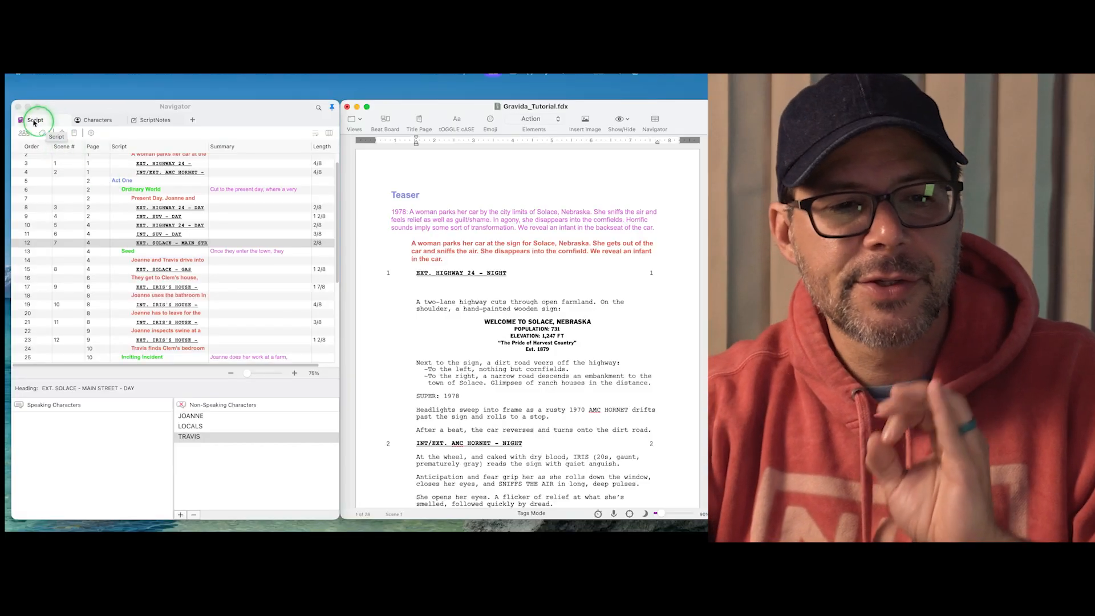
# Step: Rename the character JOANNE as ALICE throughout the script from the Navigator's character list, and check the name in the script text
pyautogui.click(34, 121)
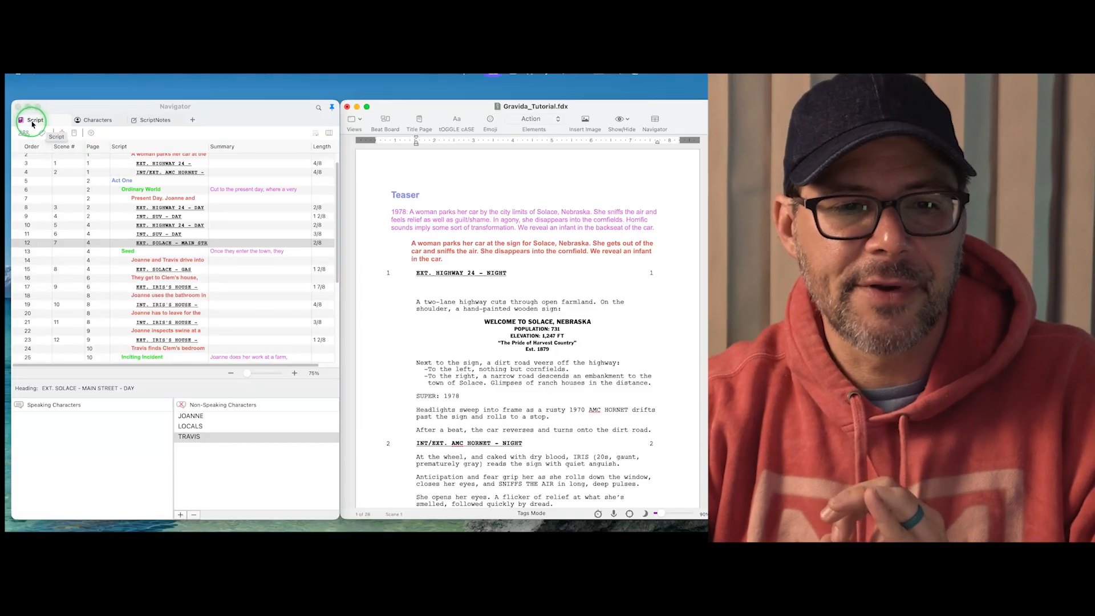
pyautogui.click(101, 124)
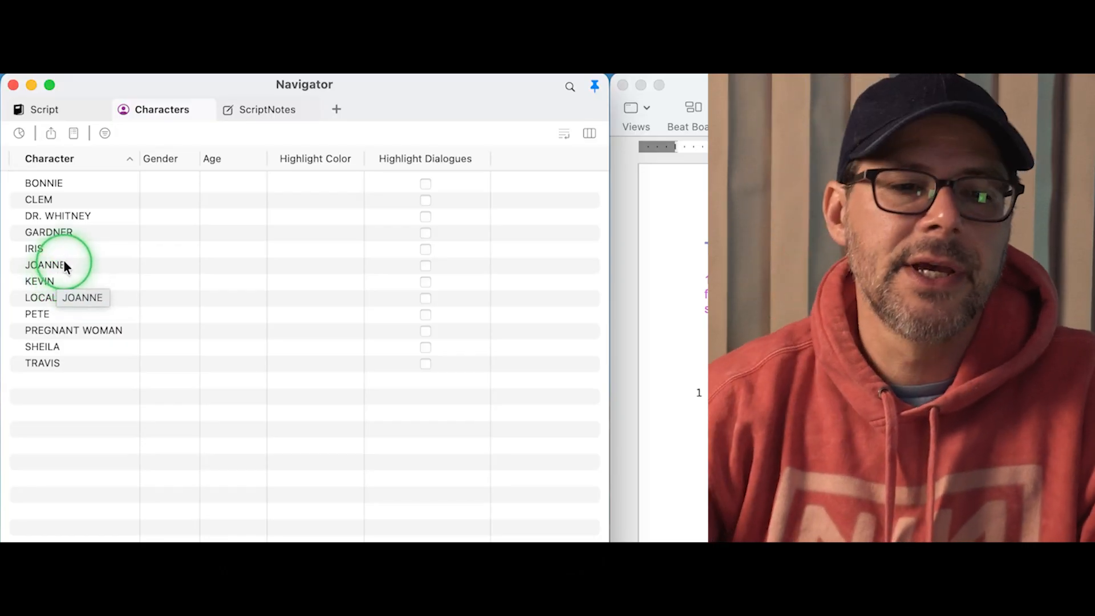
pyautogui.click(73, 265)
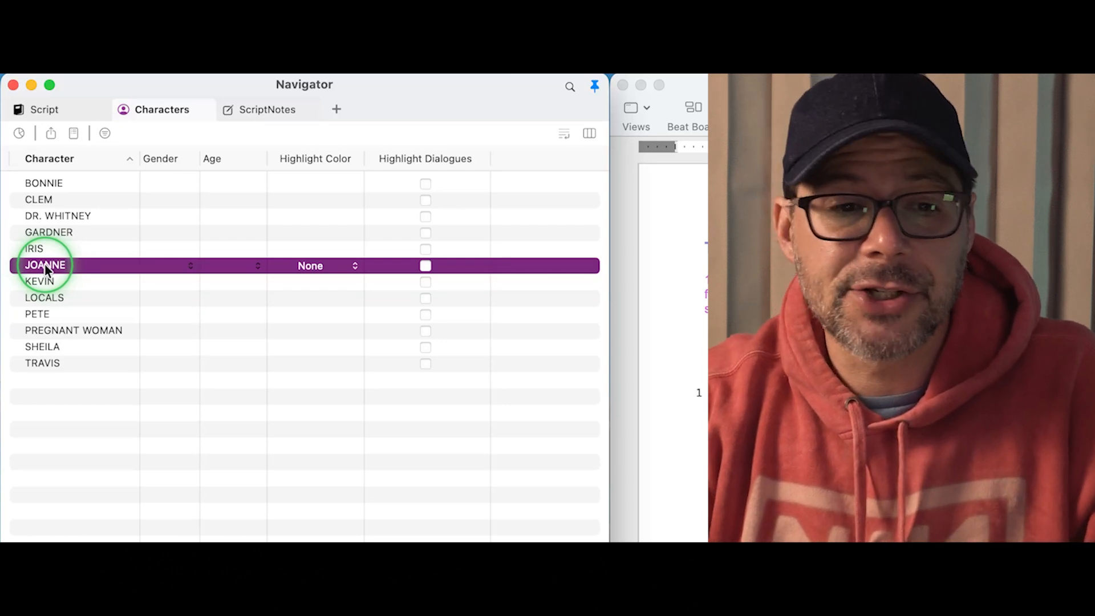
pyautogui.click(46, 266)
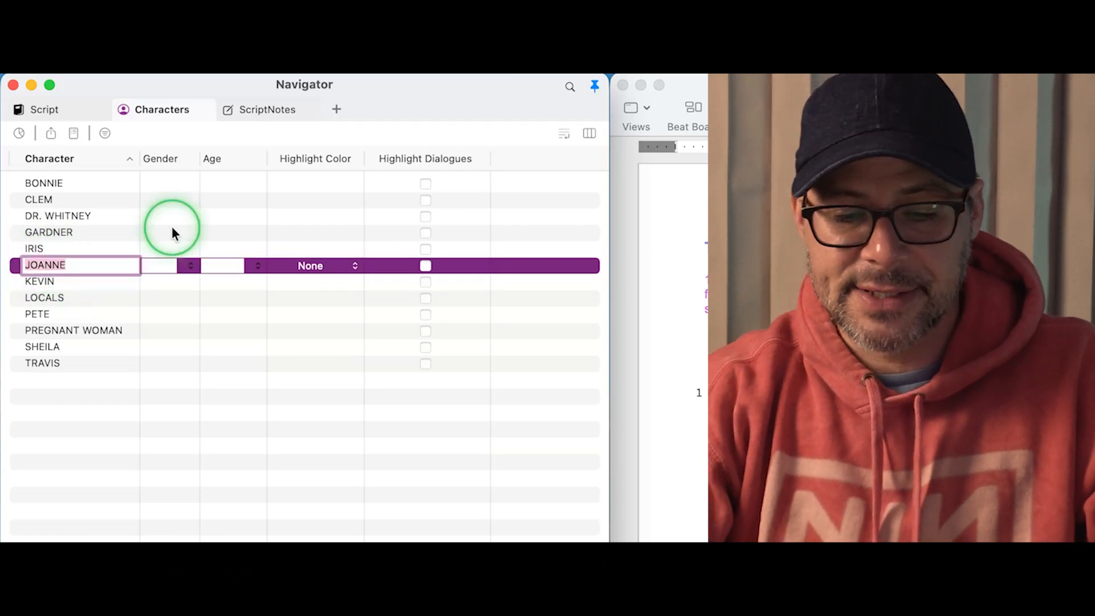
pyautogui.press('BackSpace')
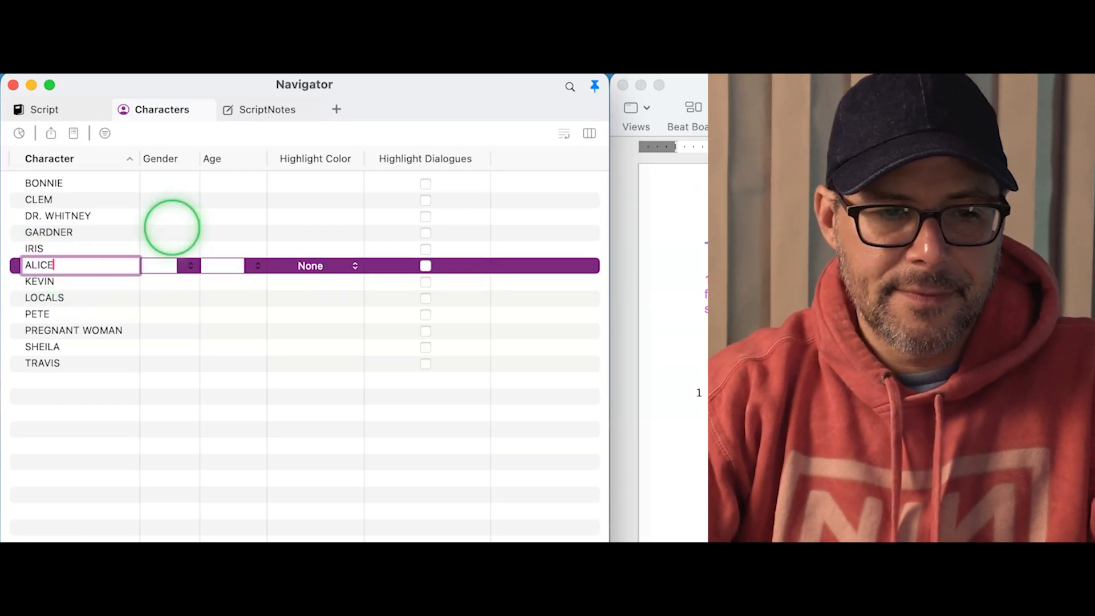
pyautogui.press('Return')
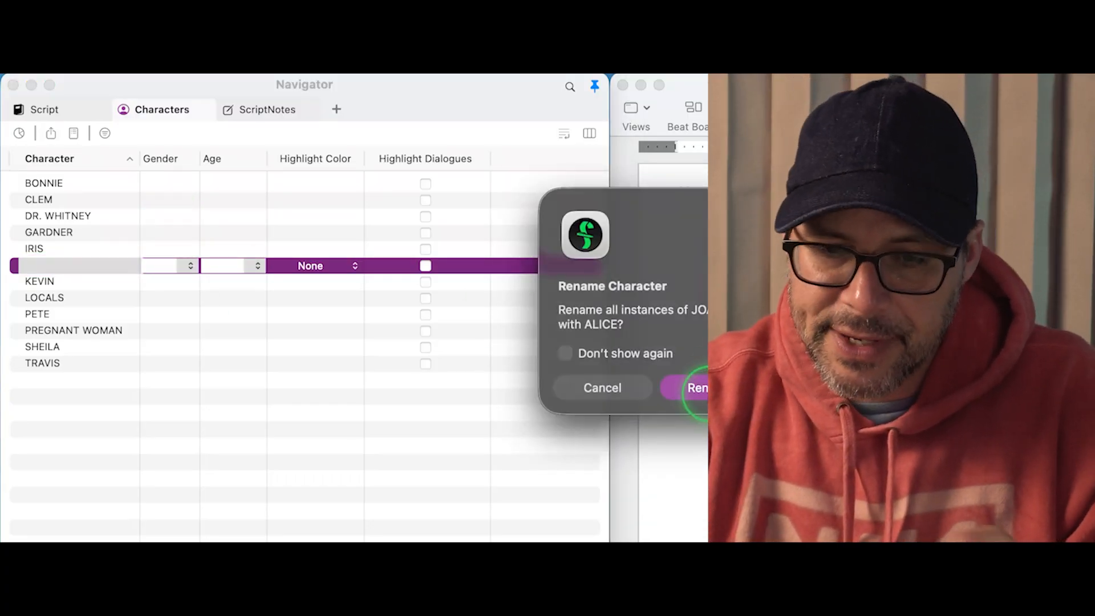
pyautogui.click(697, 388)
pyautogui.scroll(-10, 245, 536)
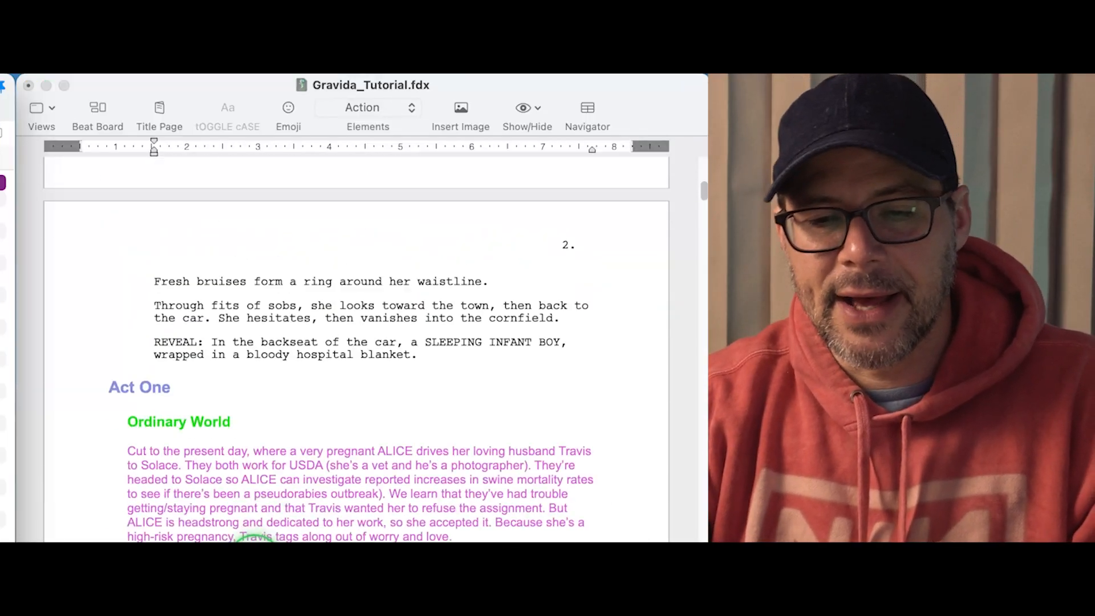
pyautogui.scroll(3, 333, 405)
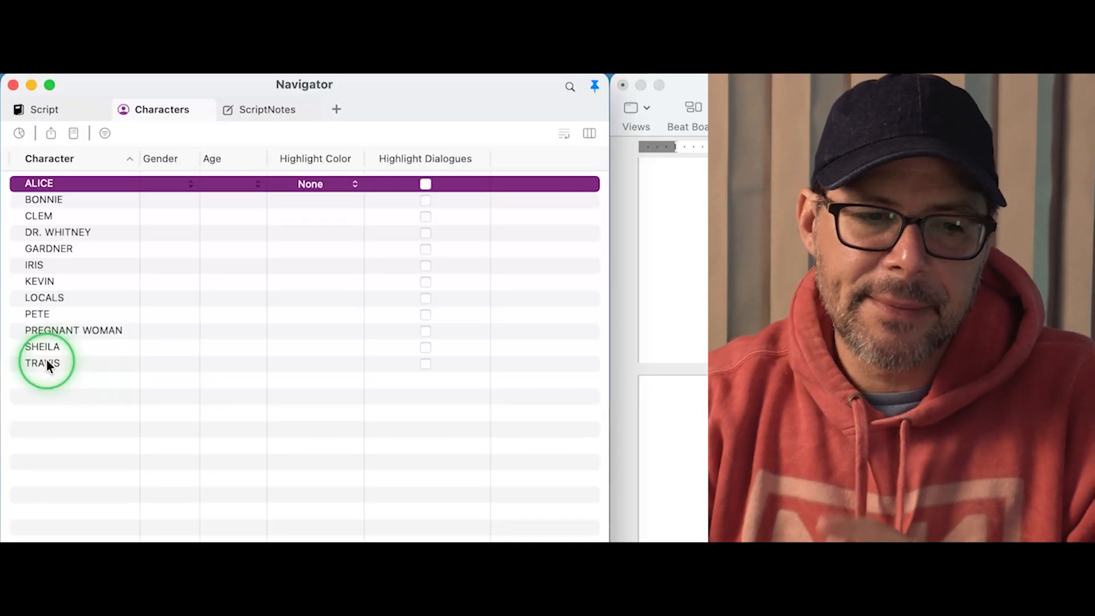
# Step: Rename all instances of the character TRAVIS as SIMON from the Navigator's character list
pyautogui.click(46, 365)
pyautogui.click(64, 362)
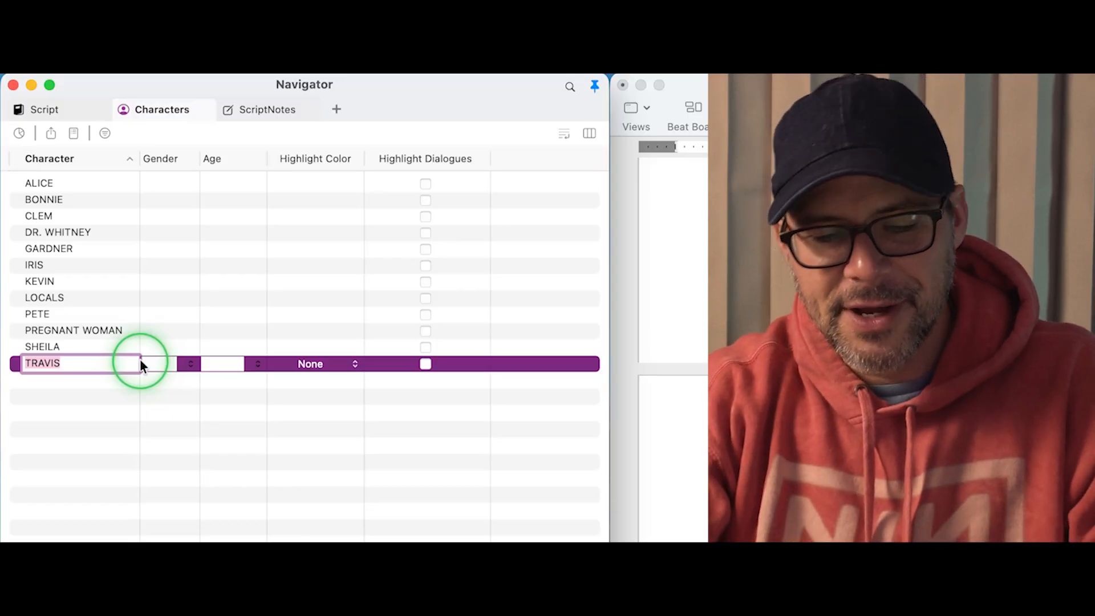
pyautogui.write('SIMON')
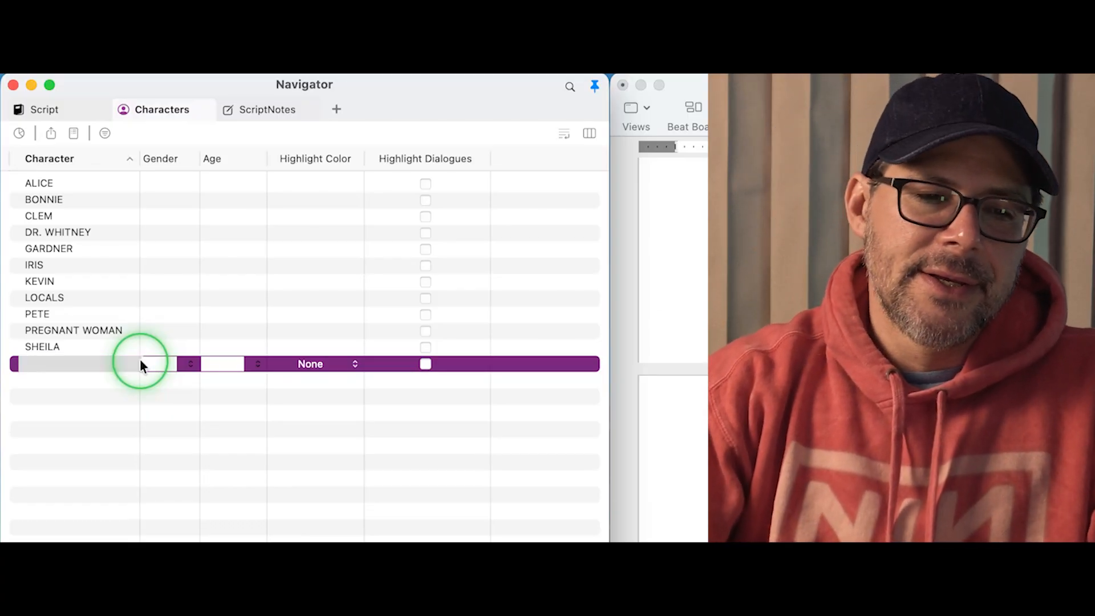
pyautogui.press('Return')
pyautogui.click(699, 388)
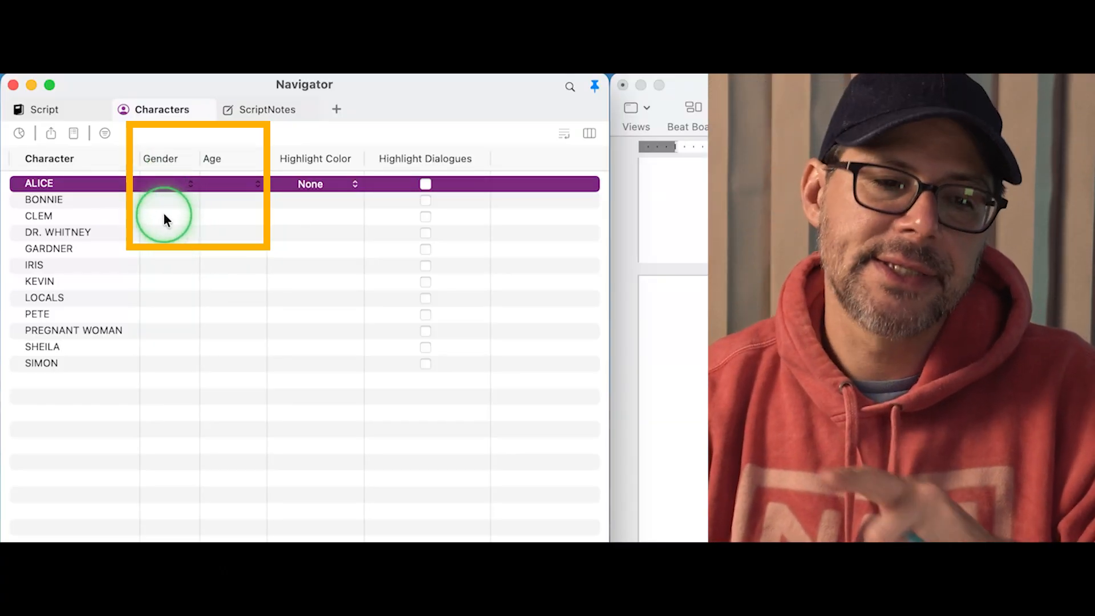
pyautogui.click(19, 134)
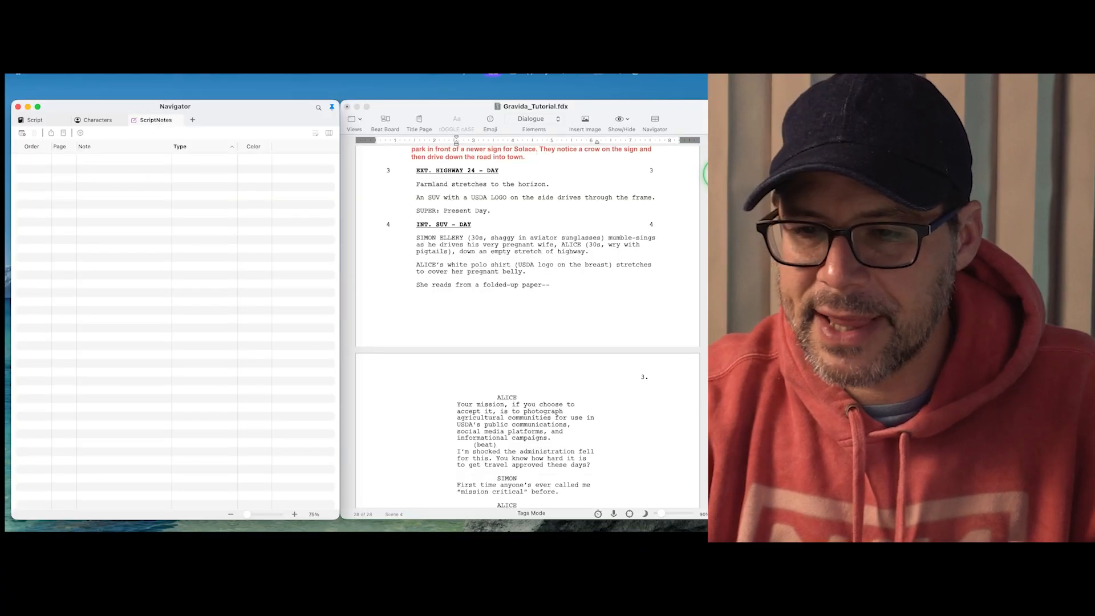
# Step: Insert a ScriptNote at the "Est. 1879" line of the WELCOME TO SOLACE sign in scene 1
pyautogui.moveTo(718, 174); pyautogui.dragTo(717, 142)
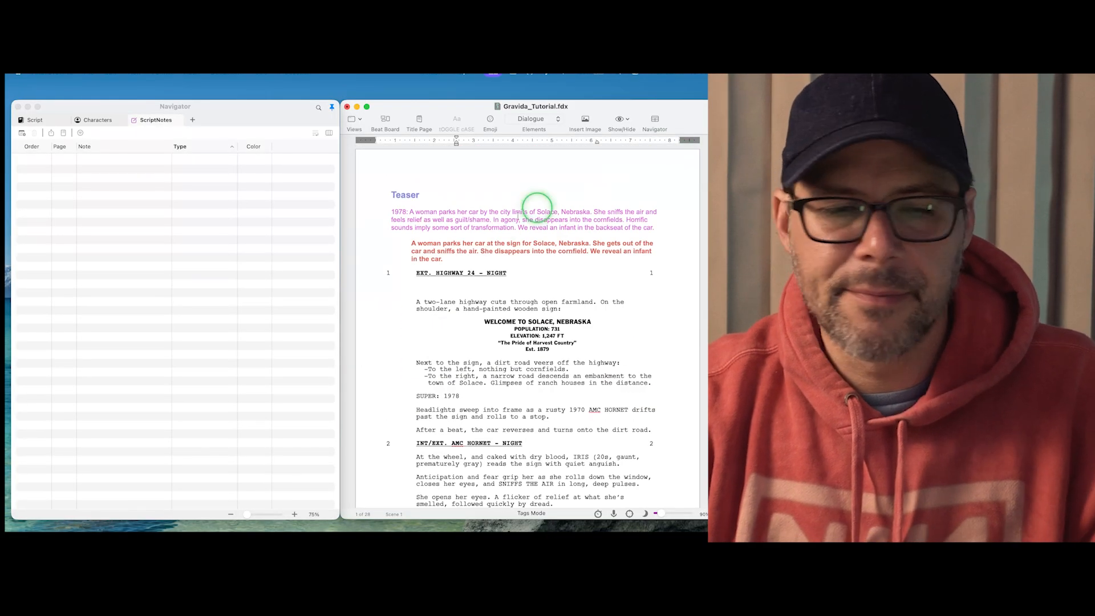
pyautogui.scroll(-2, 539, 314)
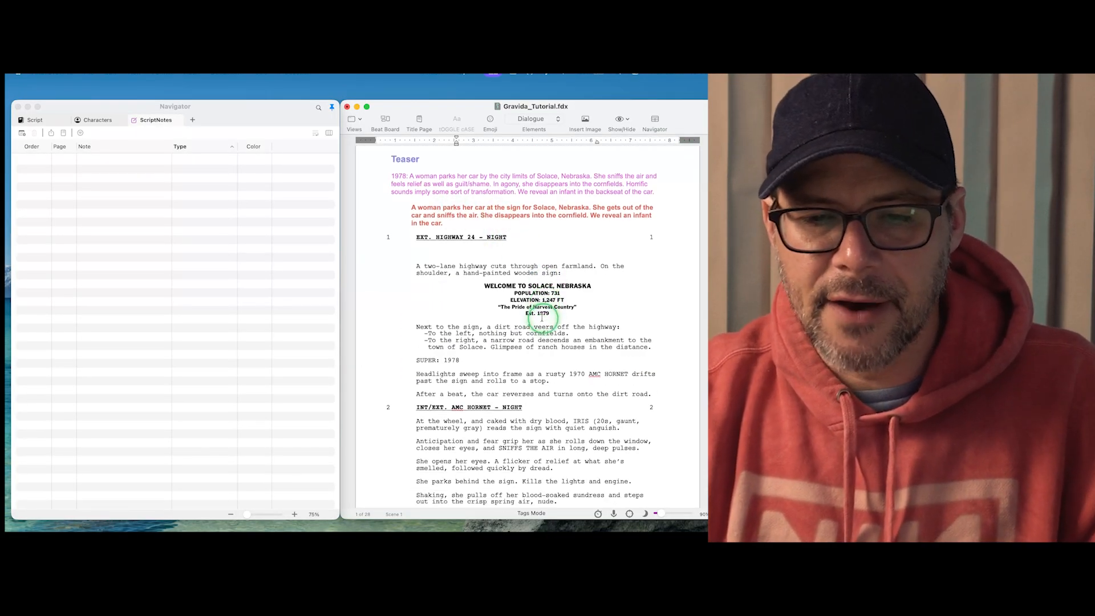
pyautogui.click(559, 312)
pyautogui.rightClick(557, 315)
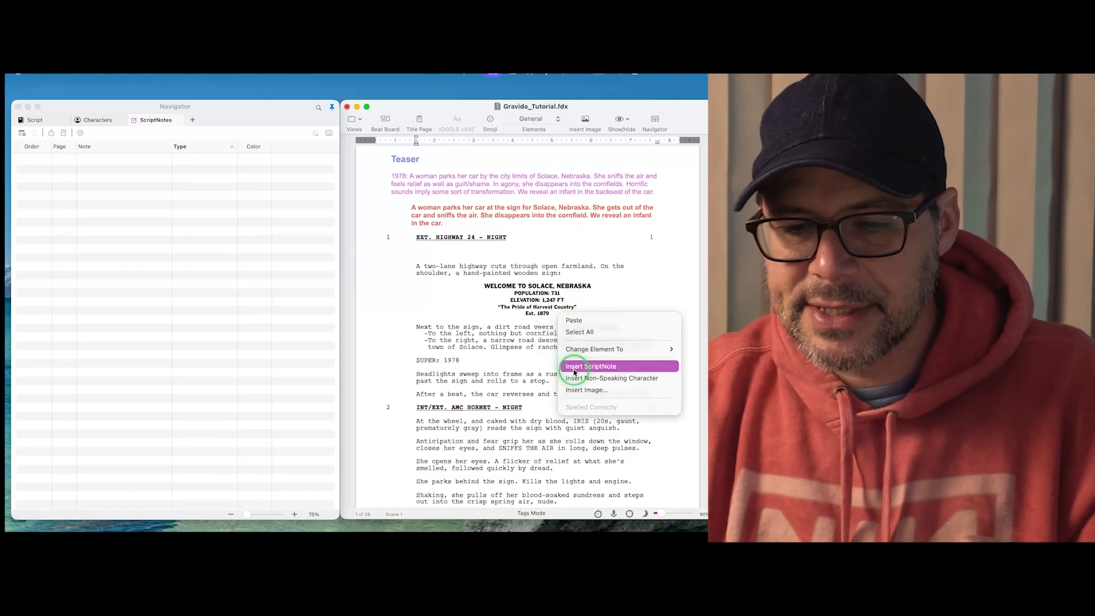
pyautogui.click(558, 333)
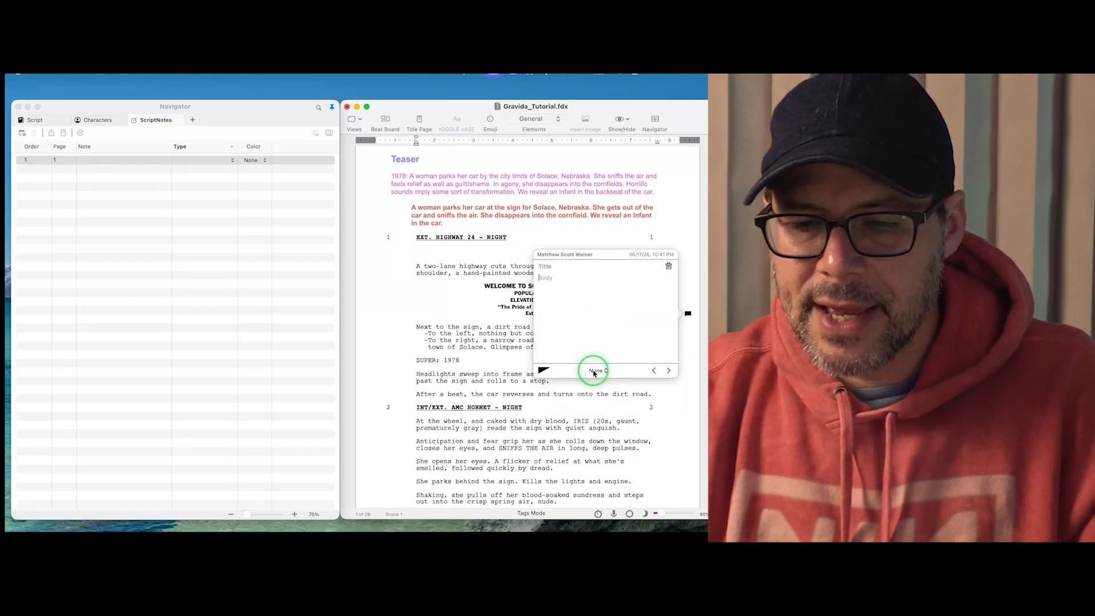
# Step: Enter "What if we use an image here instead of text?" as the new ScriptNote's text in the Navigator
pyautogui.doubleClick(97, 163)
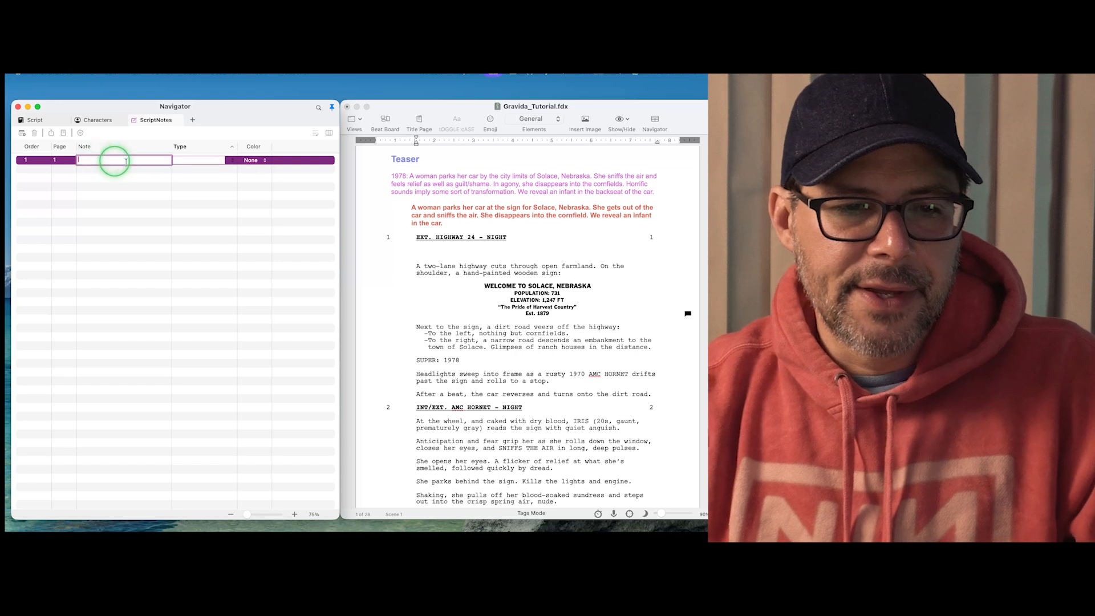
pyautogui.write('What if we use an')
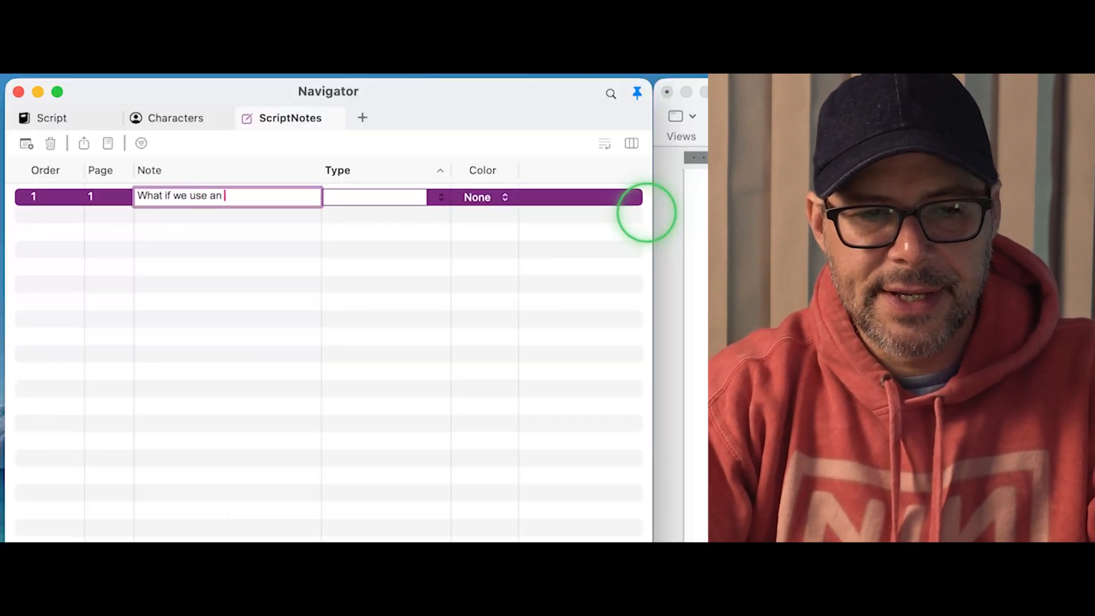
pyautogui.write(' image here instea')
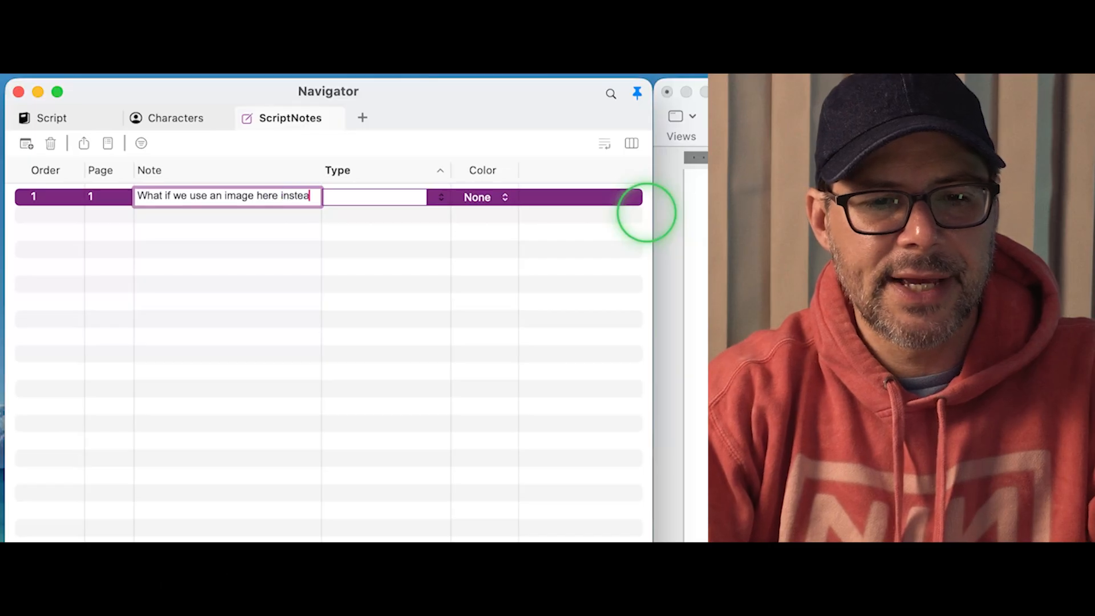
pyautogui.write('d of')
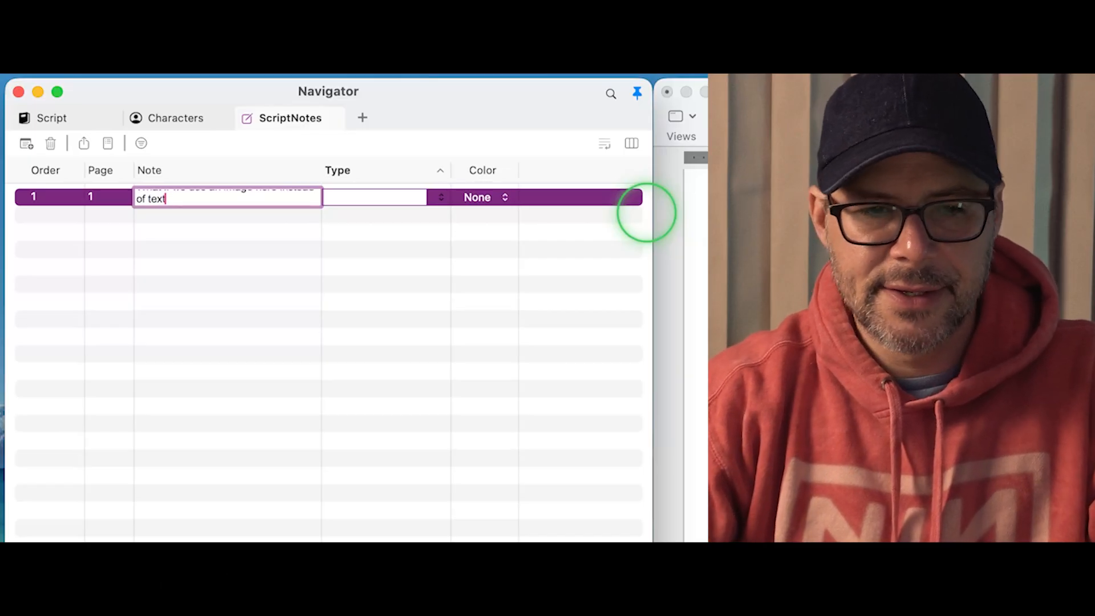
pyautogui.write(' text')
pyautogui.press('Tab')
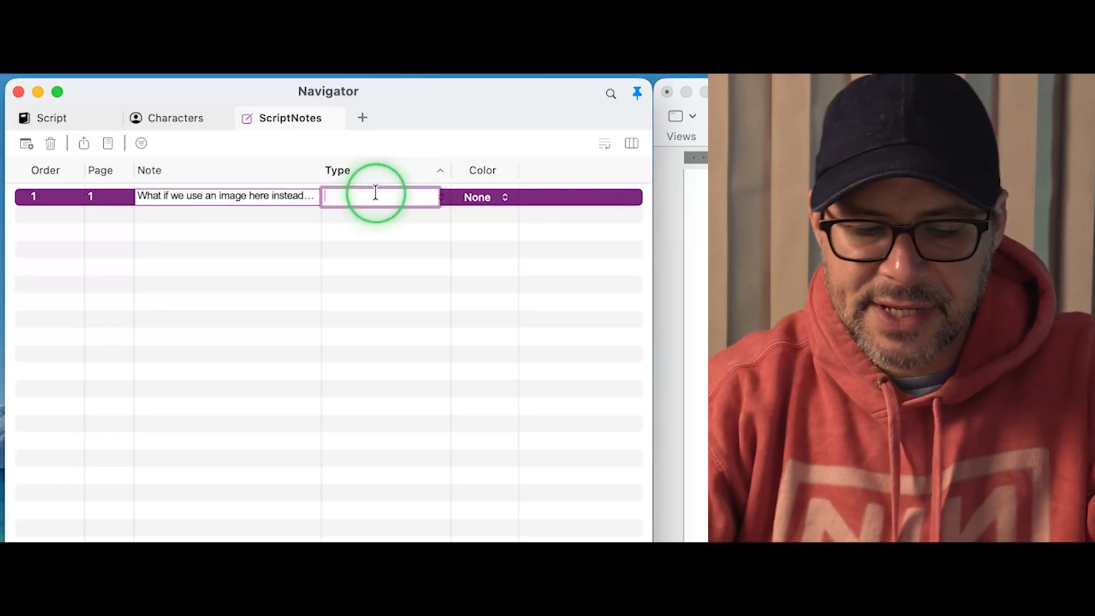
# Step: Set the ScriptNote's type to Style/Format and its color to red, and open the note from its marker in scene 1
pyautogui.write('St')
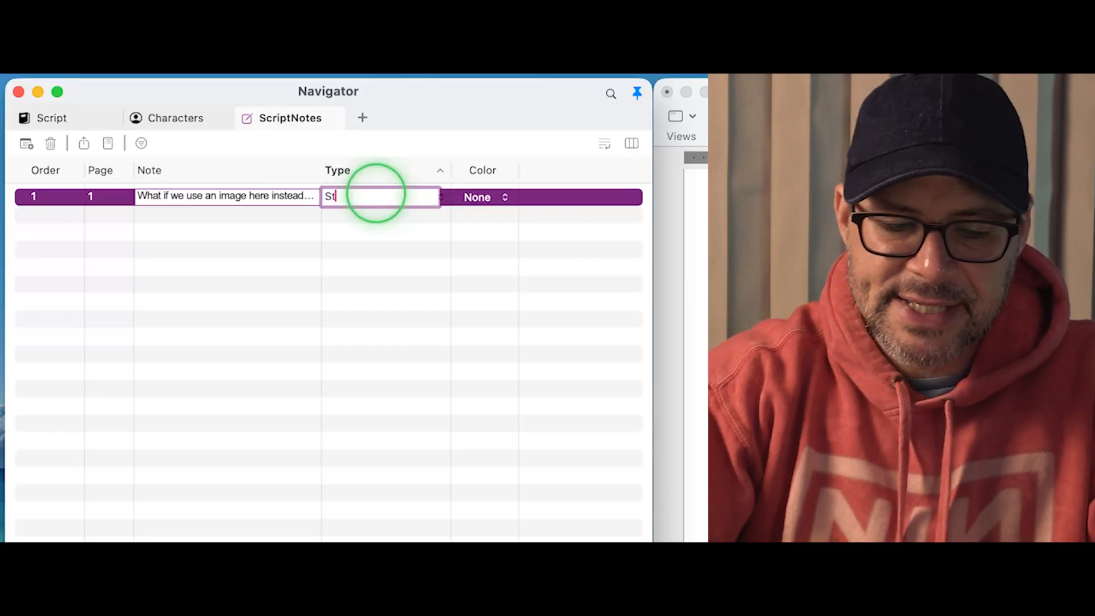
pyautogui.write('yle/Format')
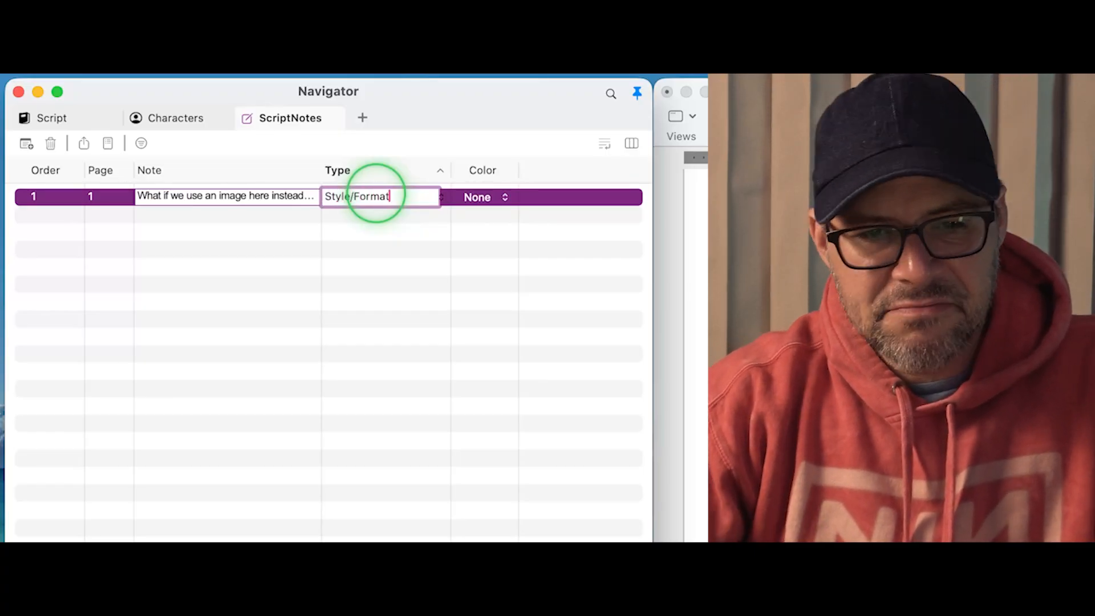
pyautogui.press('Return')
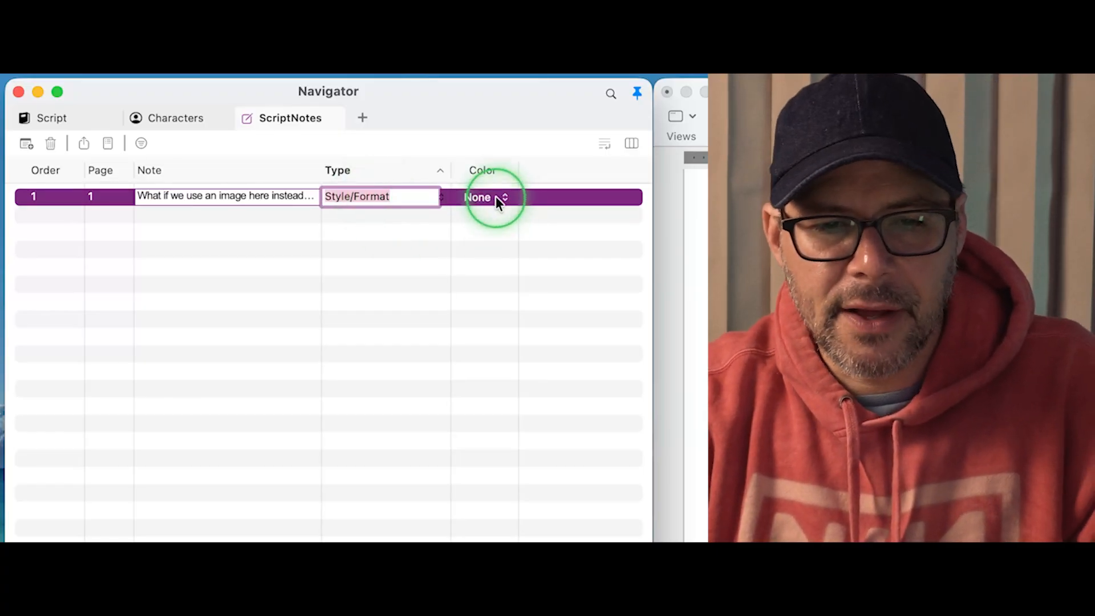
pyautogui.click(495, 196)
pyautogui.click(492, 239)
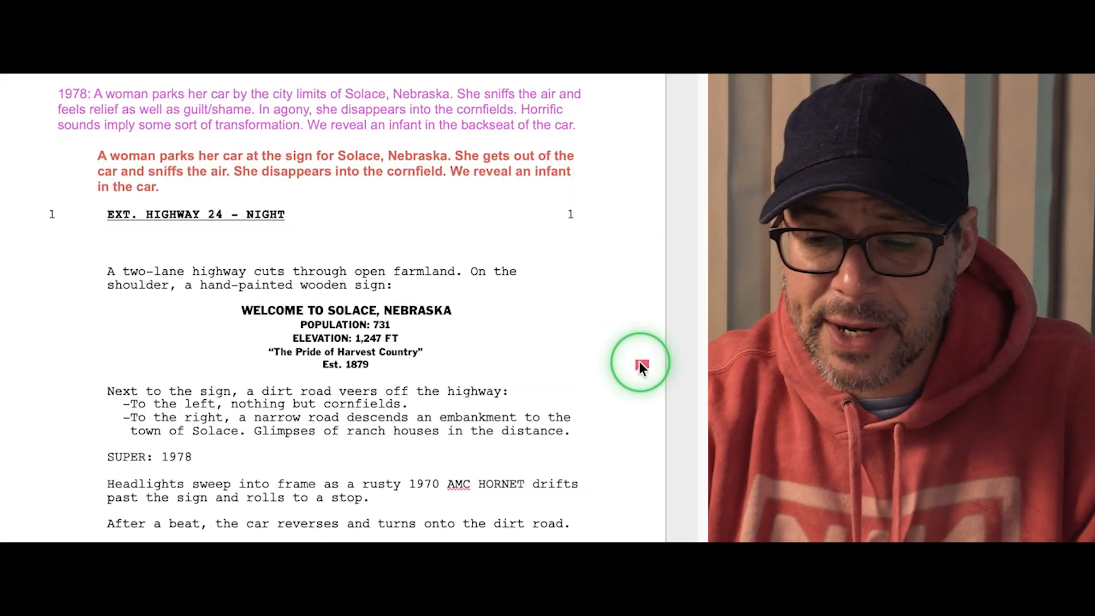
pyautogui.click(638, 362)
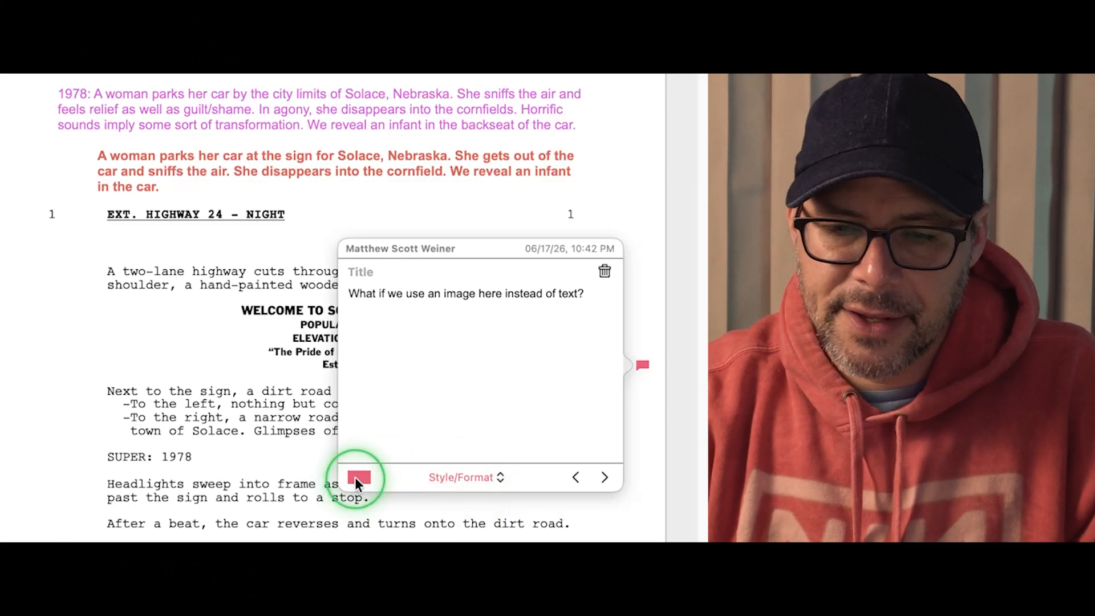
# Step: Title the open ScriptNote "Highway Sign Idea" and close the note
pyautogui.click(349, 272)
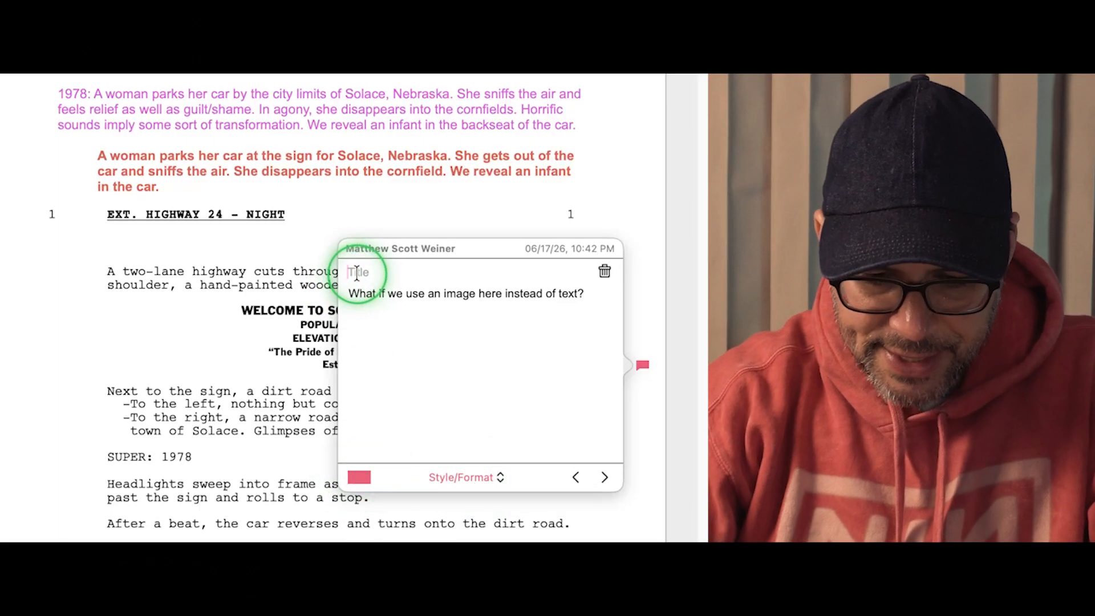
pyautogui.write('Hi')
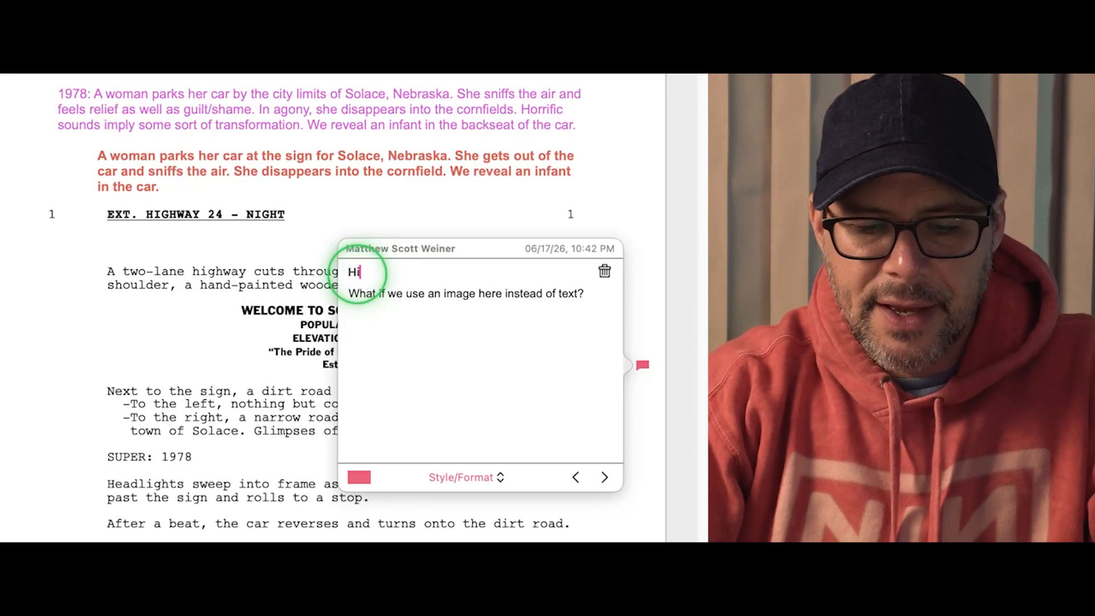
pyautogui.write('ghway Sign Idea')
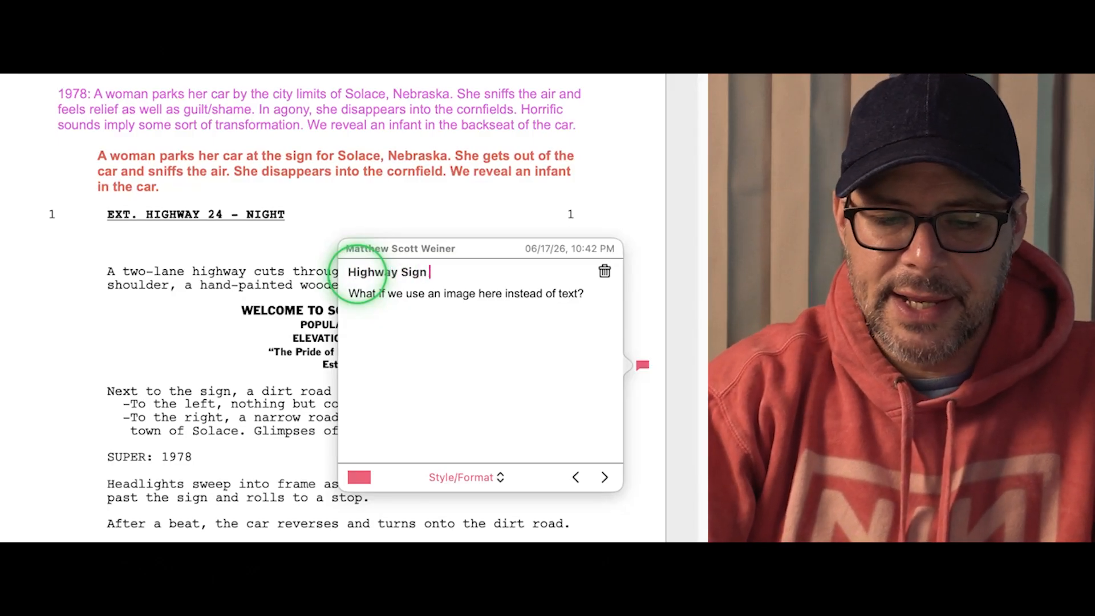
pyautogui.press('Tab')
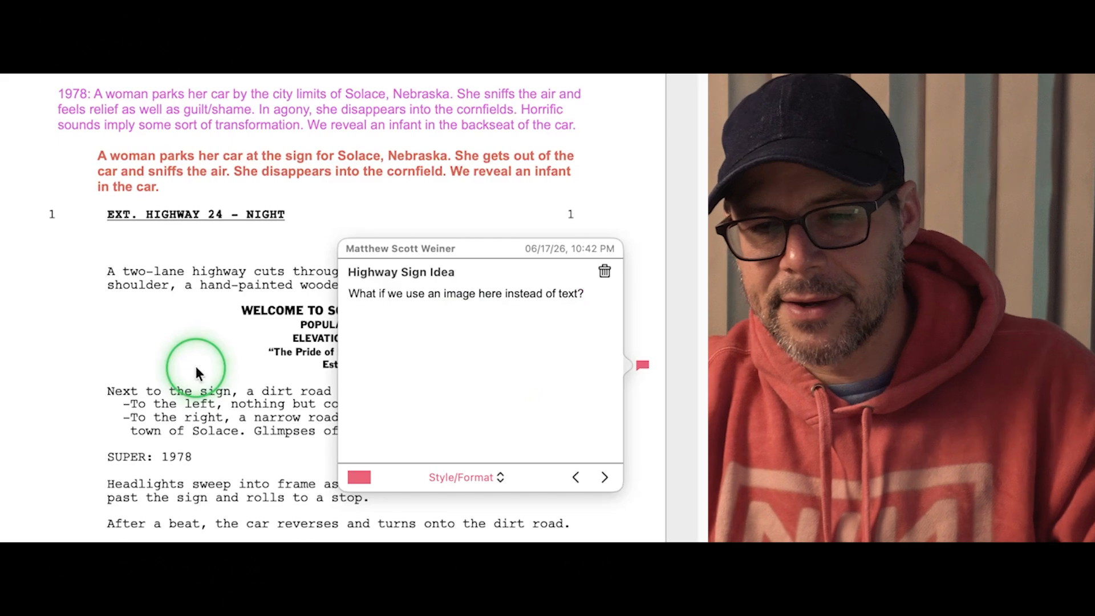
pyautogui.click(195, 367)
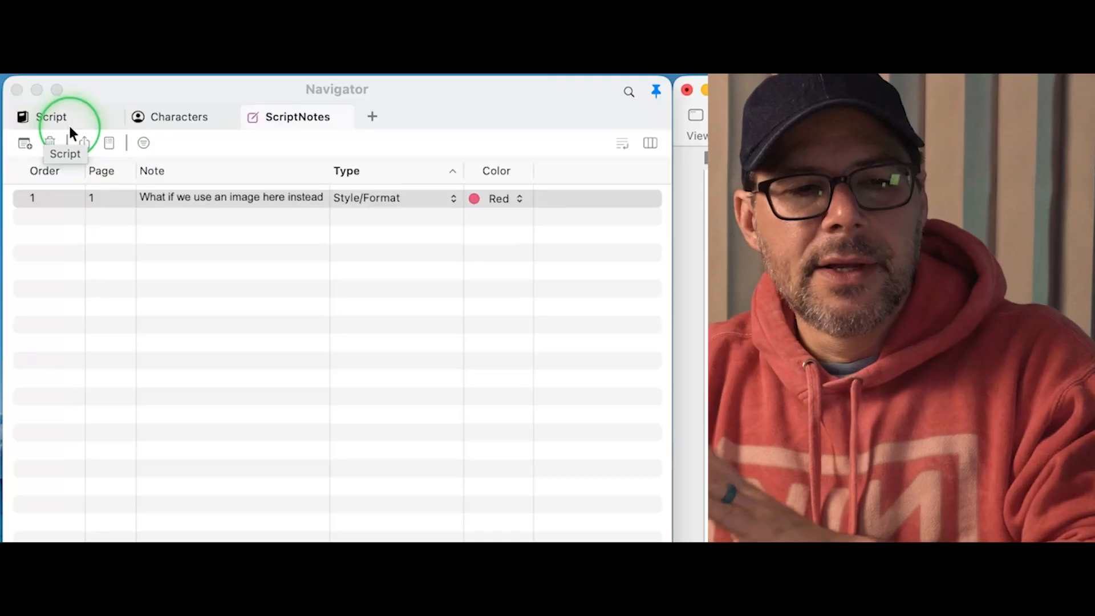
# Step: In the Navigator's script list, enter "We establish Solace as a sleepy town that is kind of rundown." as scene 1's summary
pyautogui.click(63, 118)
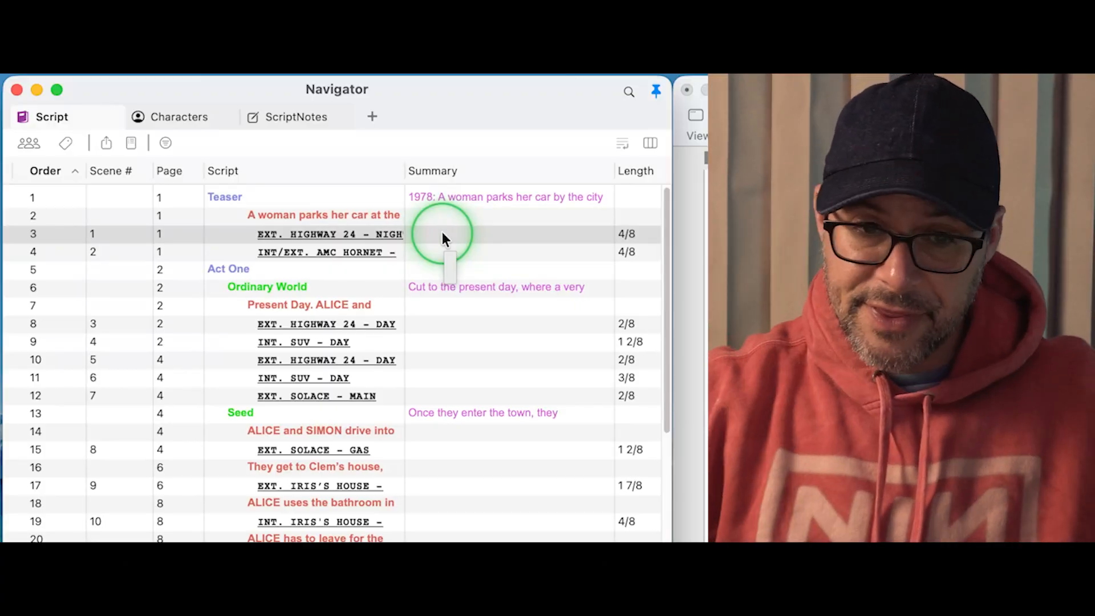
pyautogui.doubleClick(443, 234)
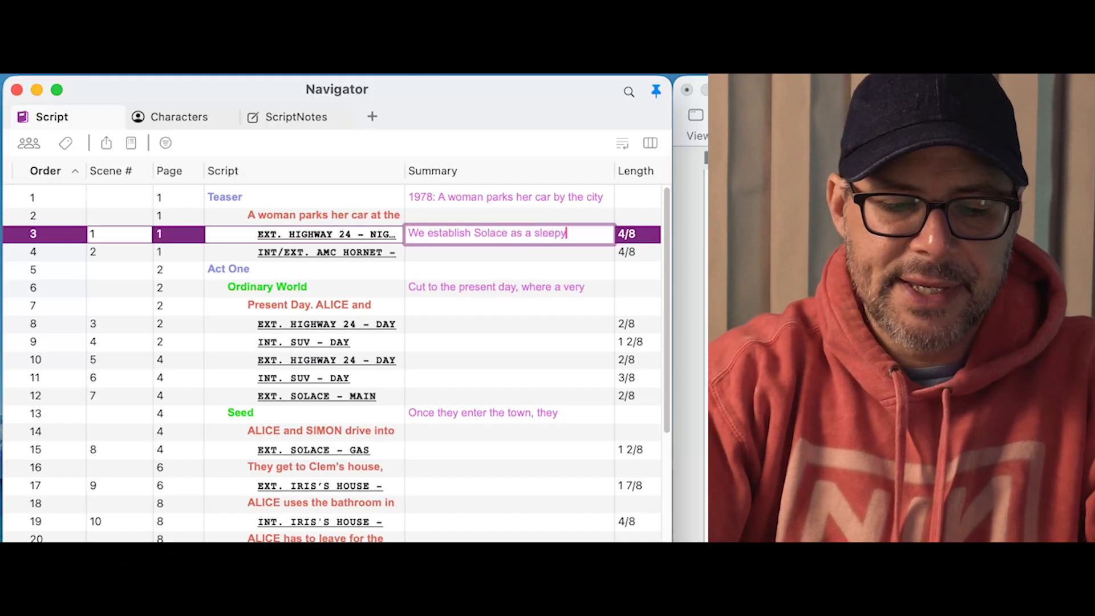
pyautogui.write('that is kind of rundown.')
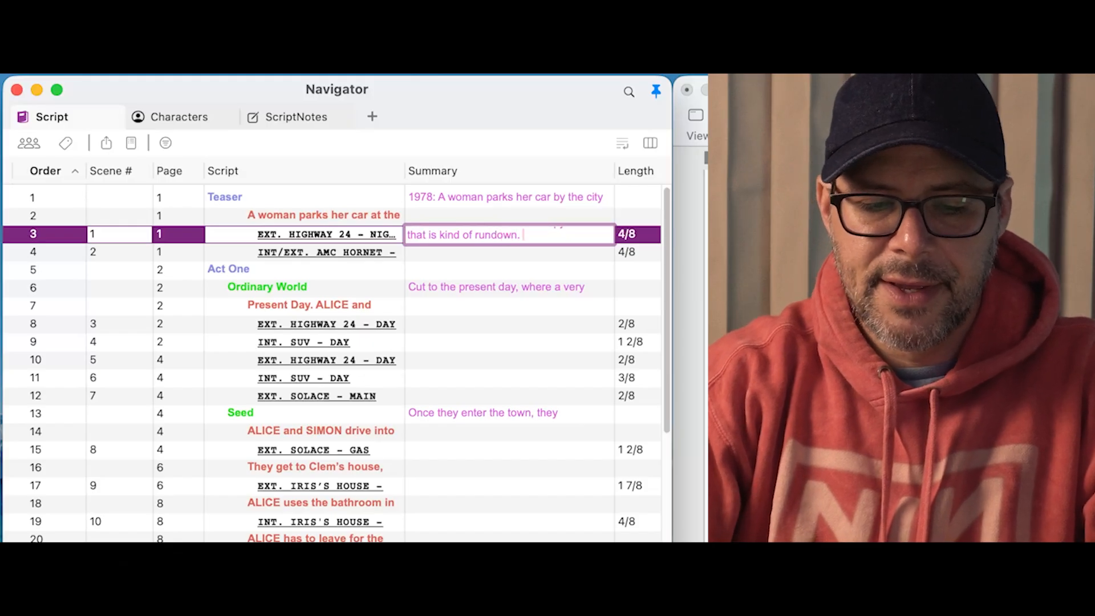
# Step: Continue scene 1's summary with "Add visual markers so that when we move forward in time, we know we are in the same place"
pyautogui.write('d visual markers so that we')
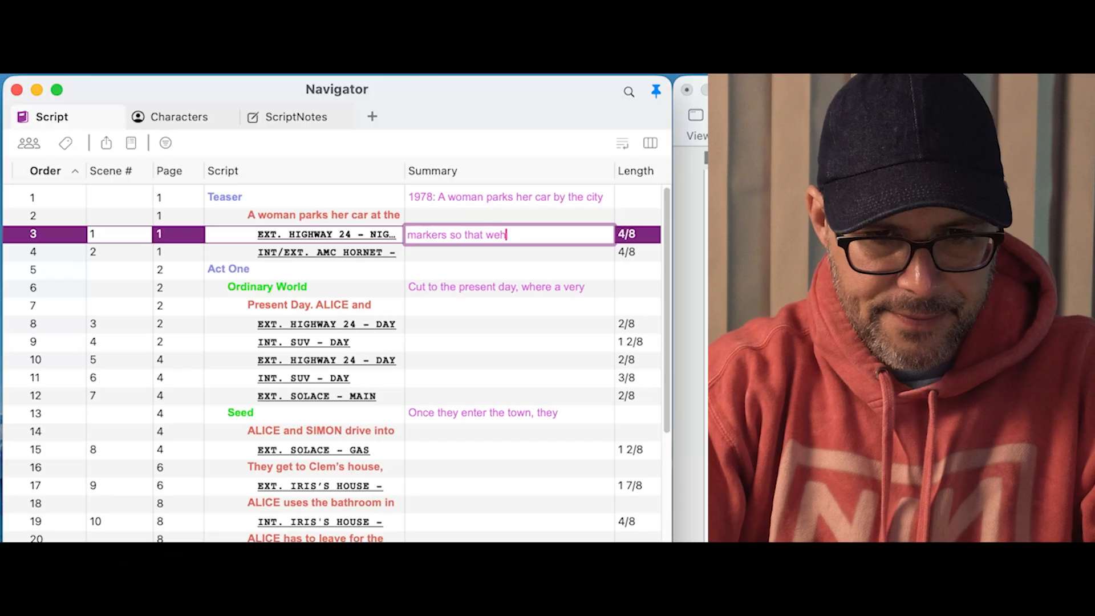
pyautogui.press('BackSpace')
pyautogui.press('BackSpace')
pyautogui.write('hen we ')
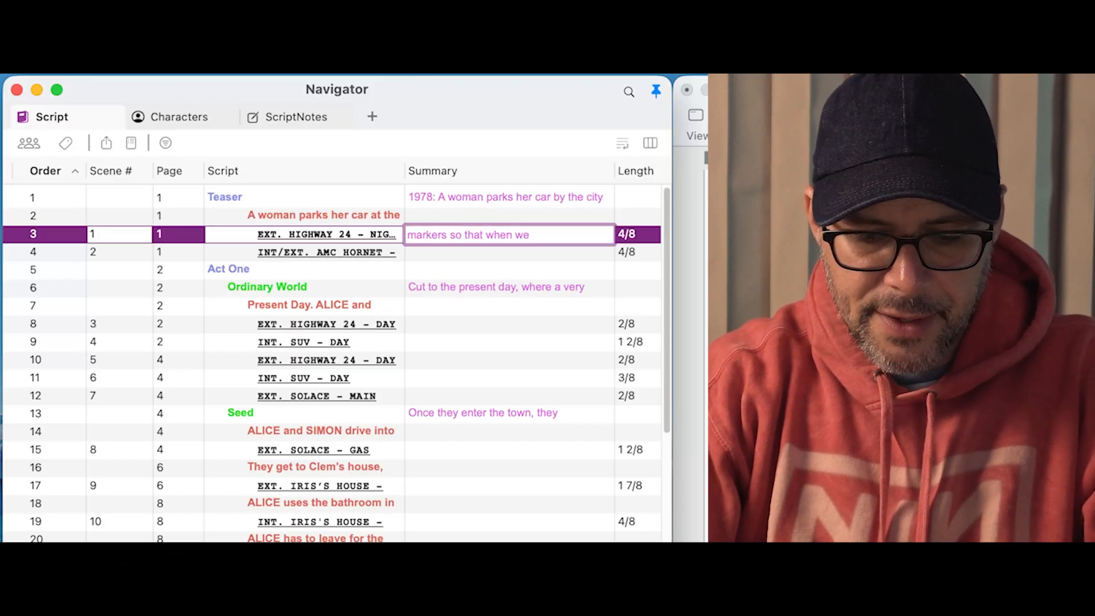
pyautogui.write('move forward')
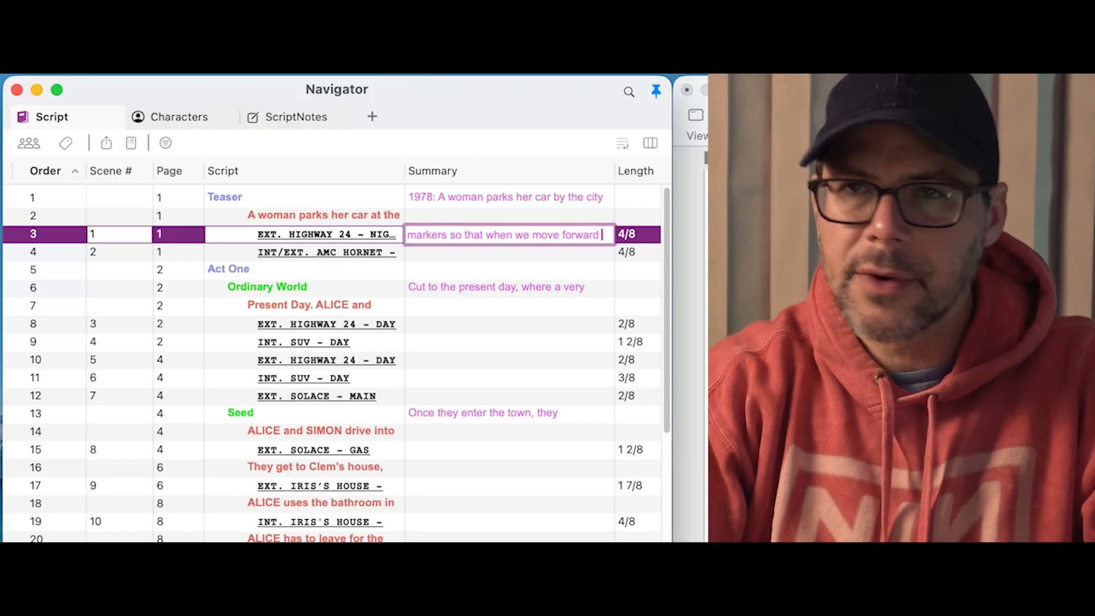
pyautogui.write(' in time, we know we a')
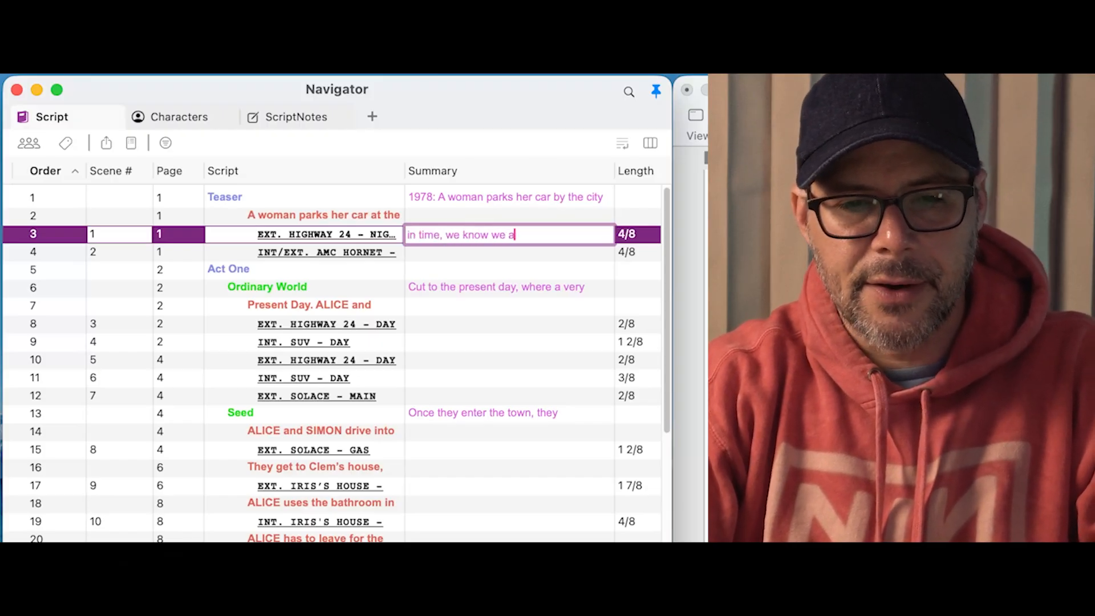
pyautogui.write('re in the same place')
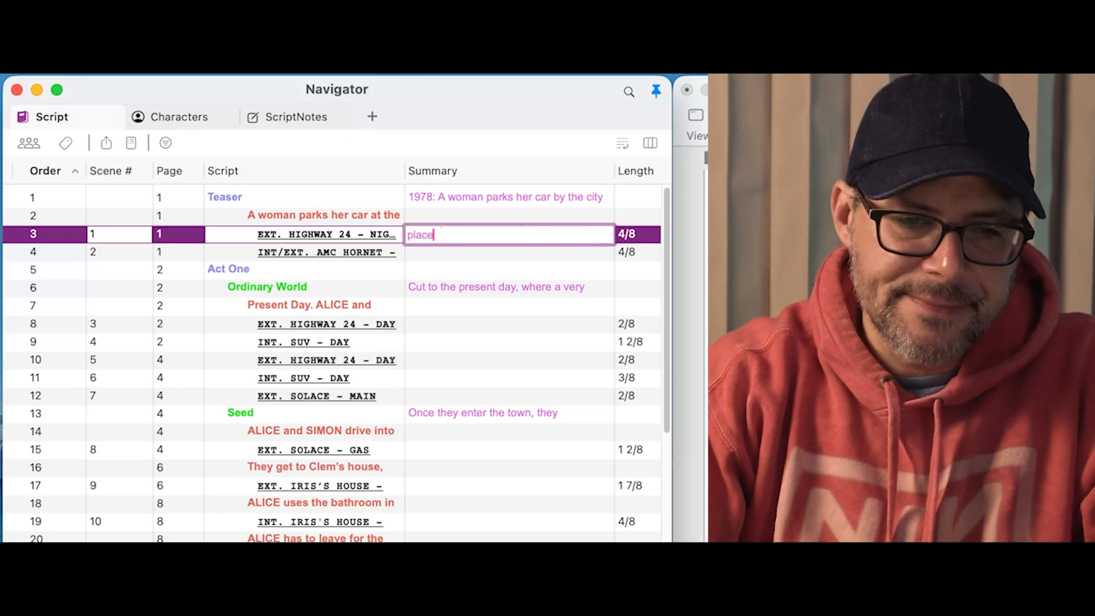
pyautogui.press('Return')
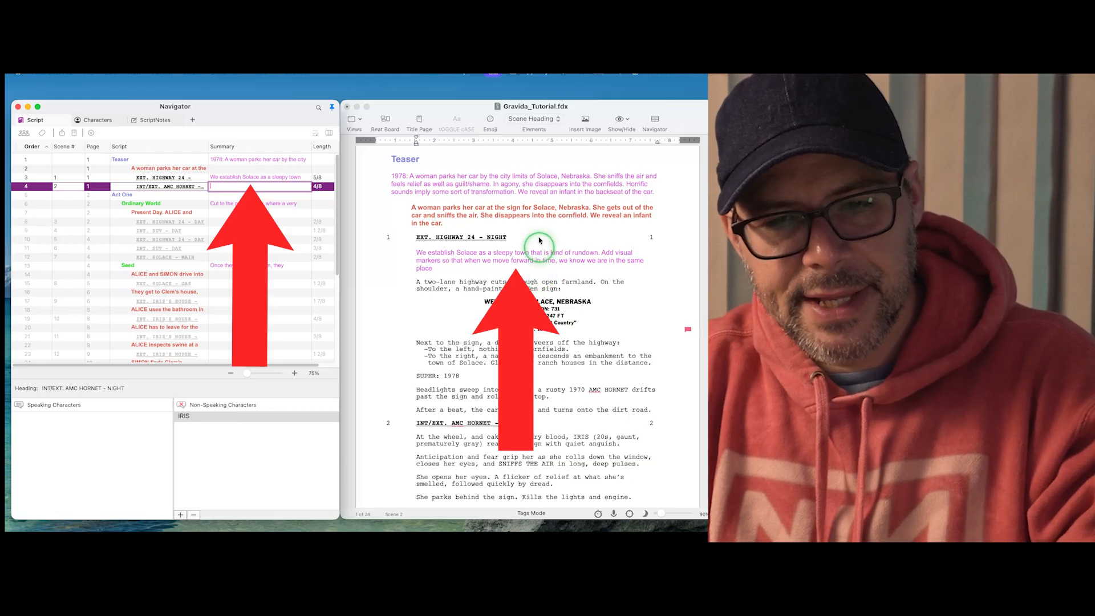
# Step: Hide the outline in the script, and close and reopen the Navigator to refresh its scene list
pyautogui.click(622, 119)
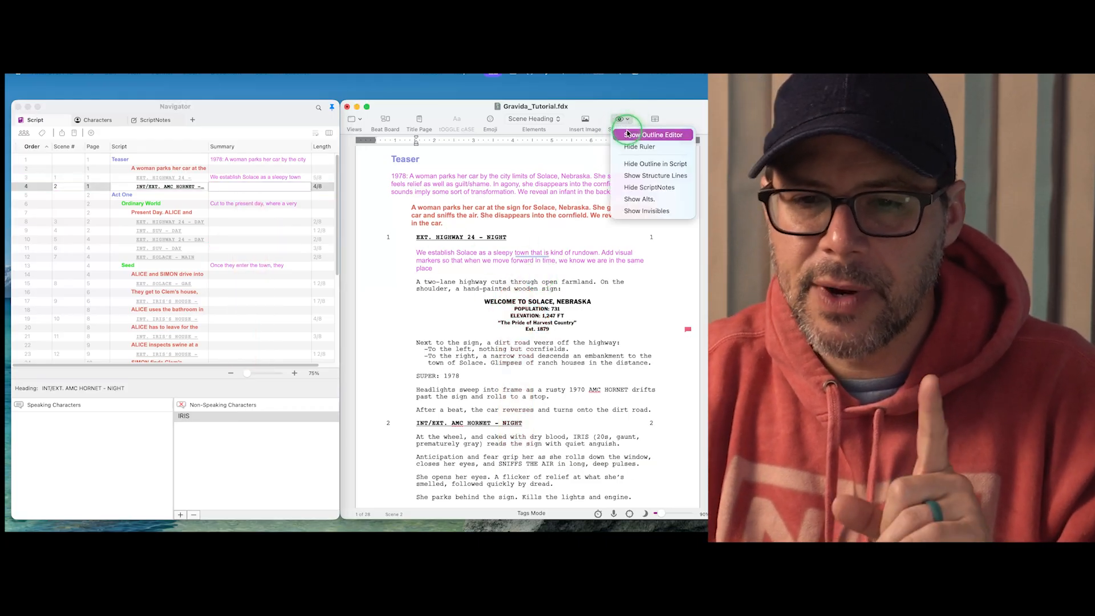
pyautogui.click(633, 164)
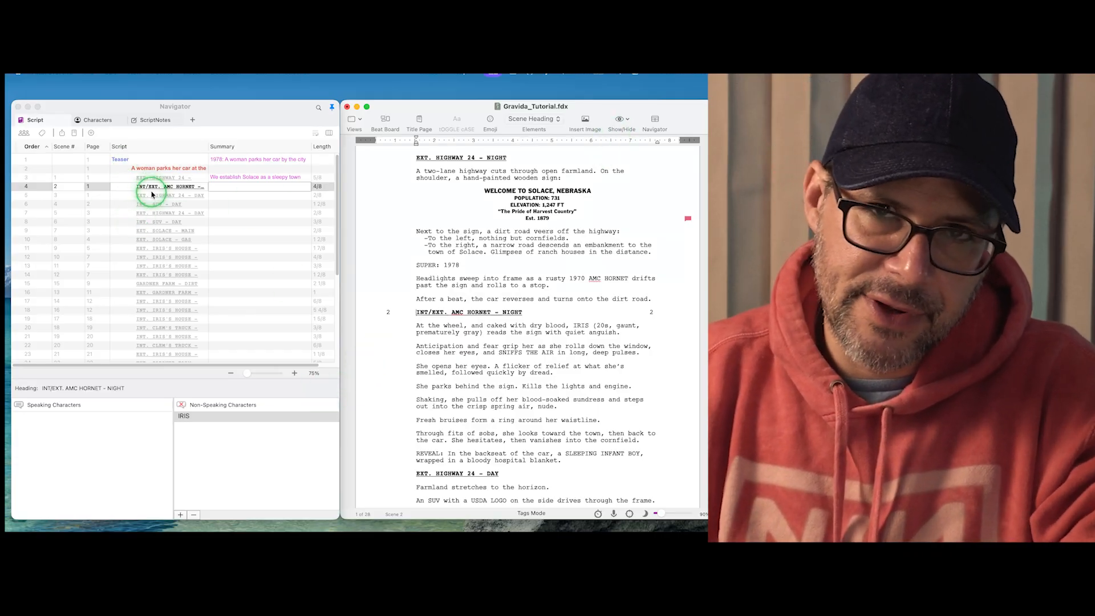
pyautogui.click(654, 119)
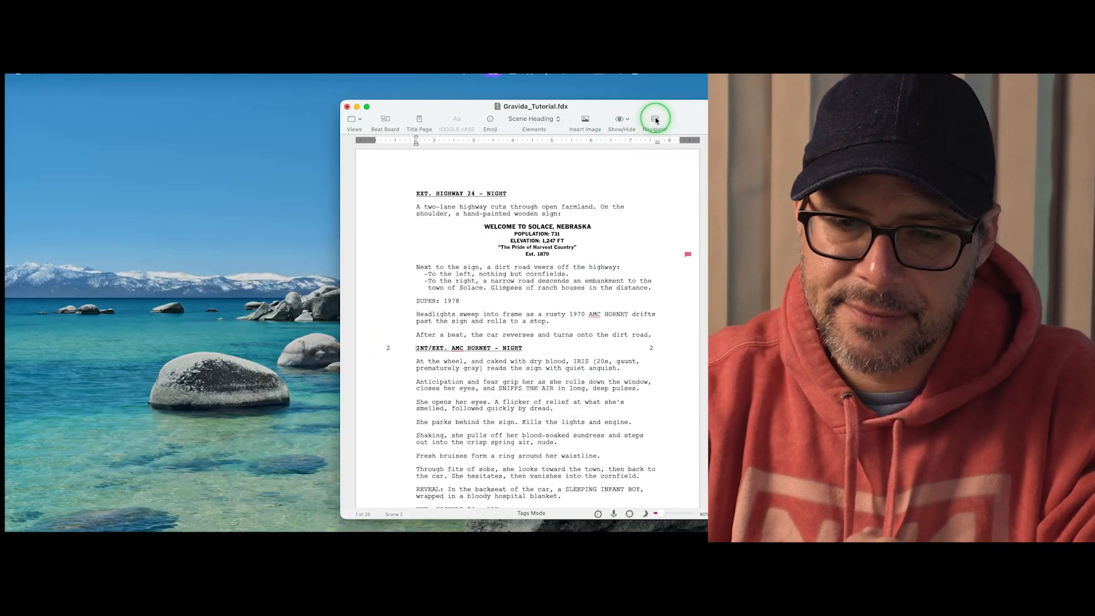
pyautogui.click(656, 121)
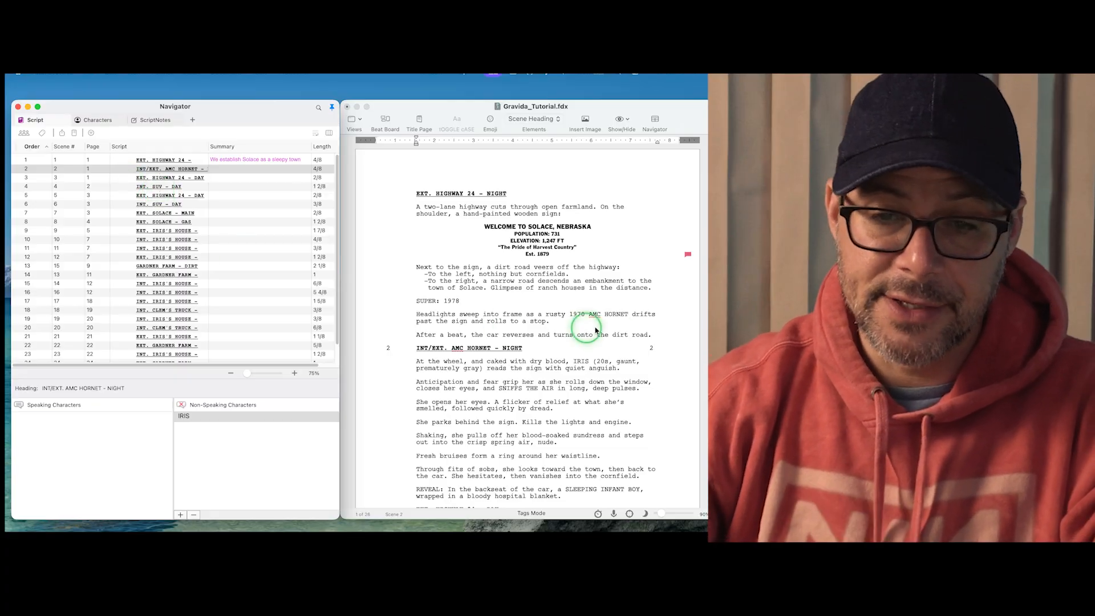
# Step: Switch the script to the Index Cards - Summary view and look over the cards, starting with scene 1's summary
pyautogui.scroll(-5, 523, 315)
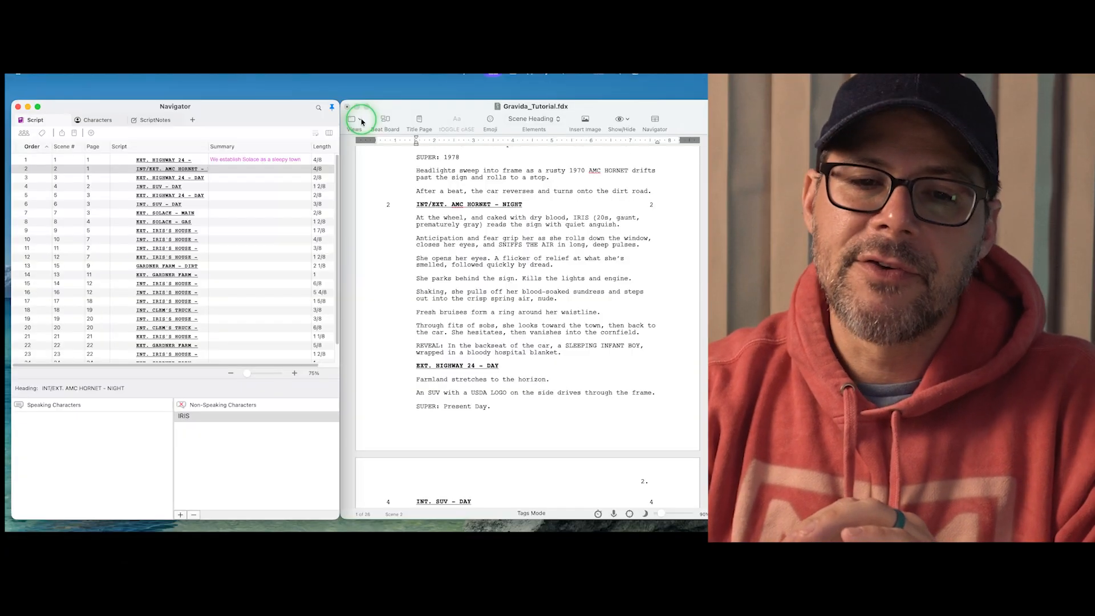
pyautogui.click(695, 118)
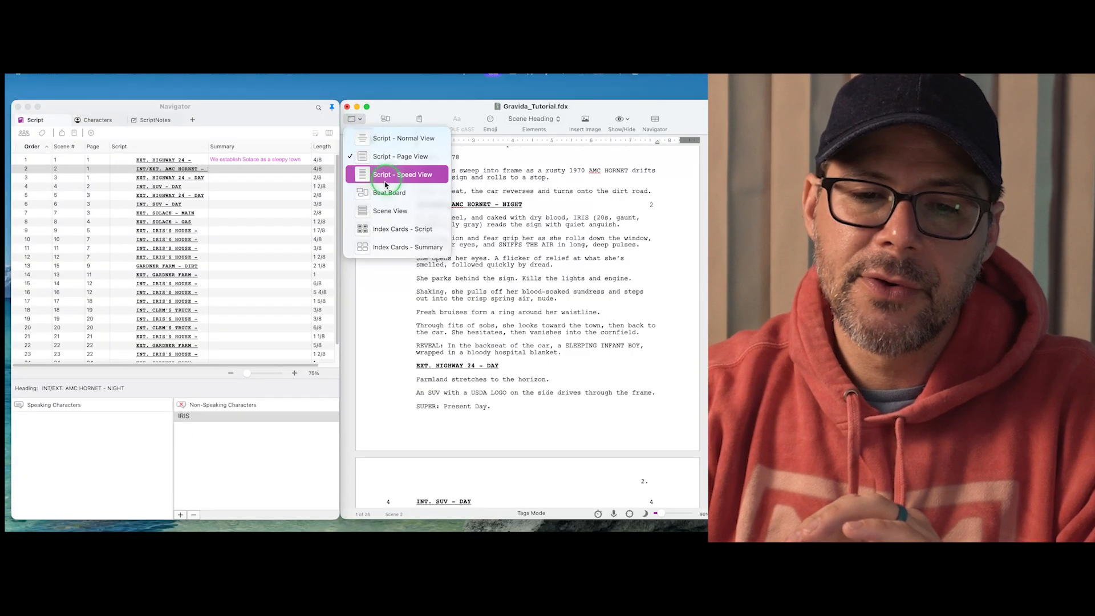
pyautogui.click(379, 247)
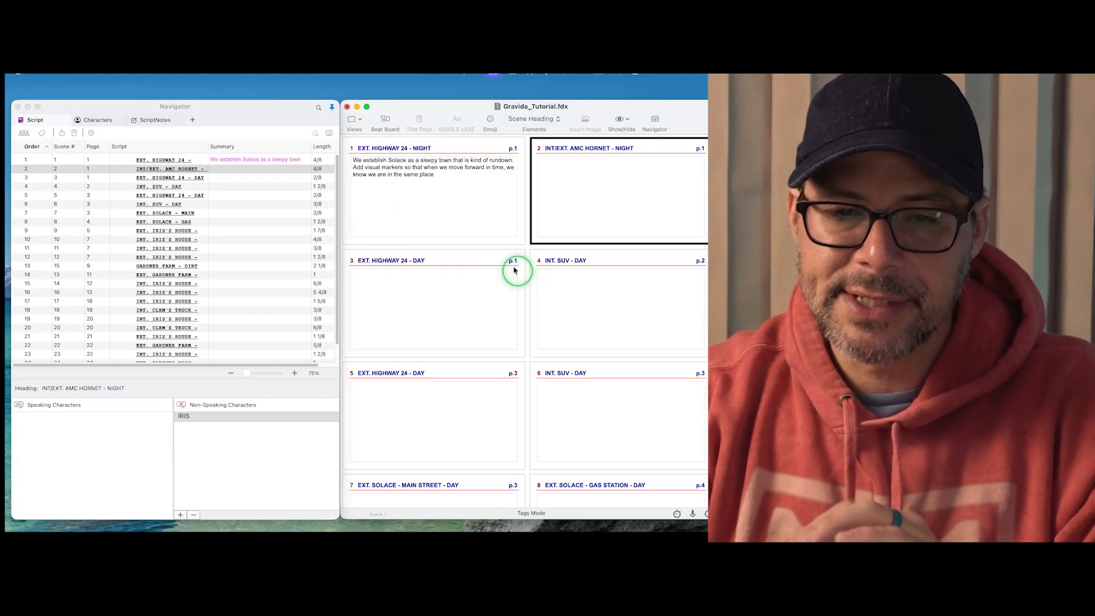
pyautogui.click(411, 199)
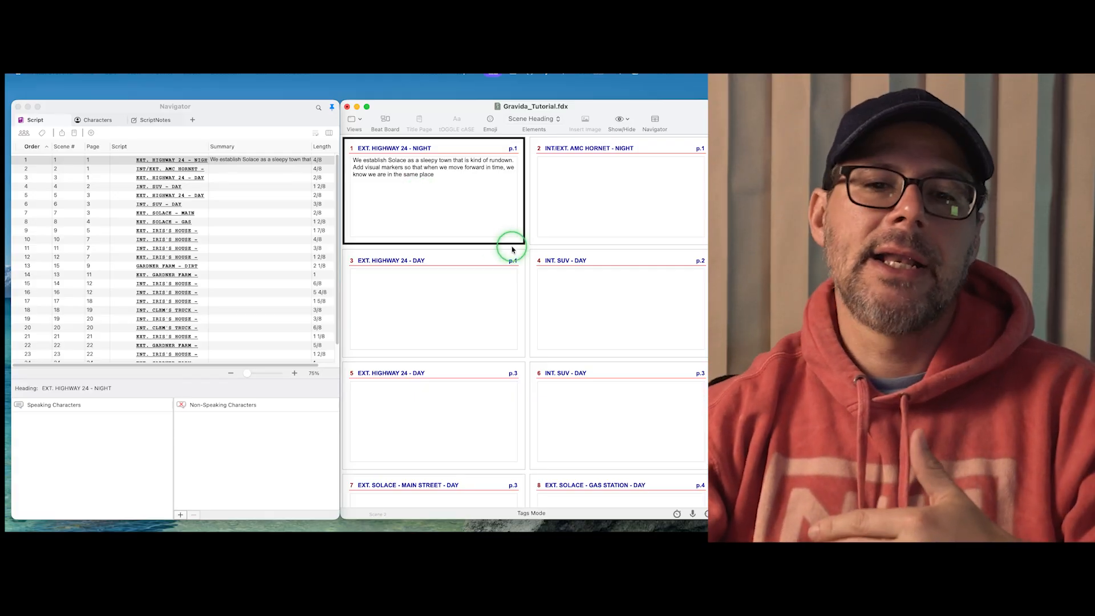
pyautogui.scroll(-10, 496, 262)
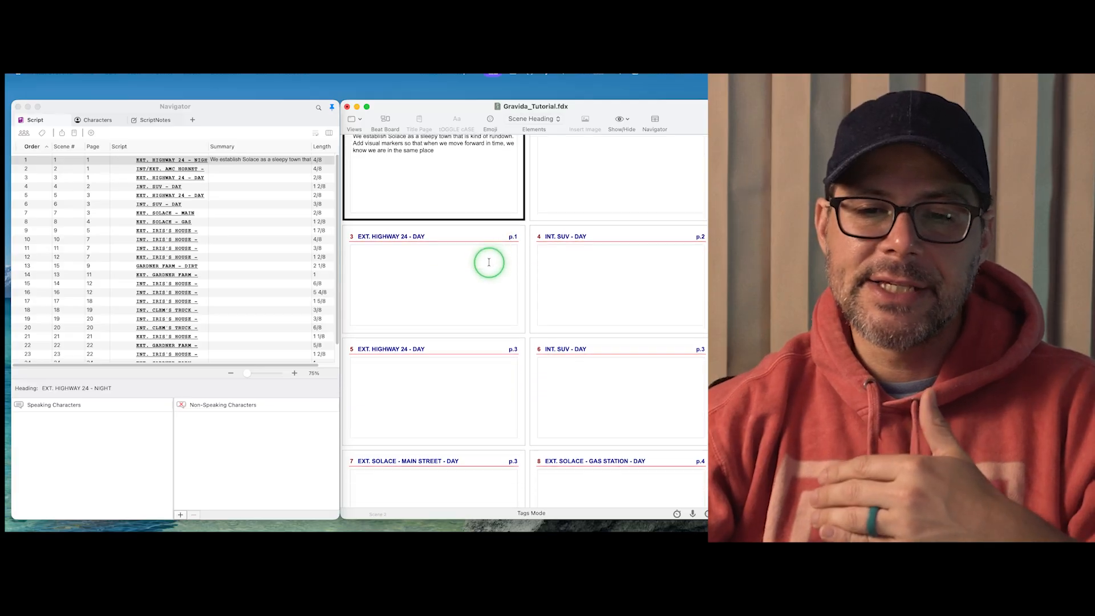
pyautogui.scroll(10, 493, 270)
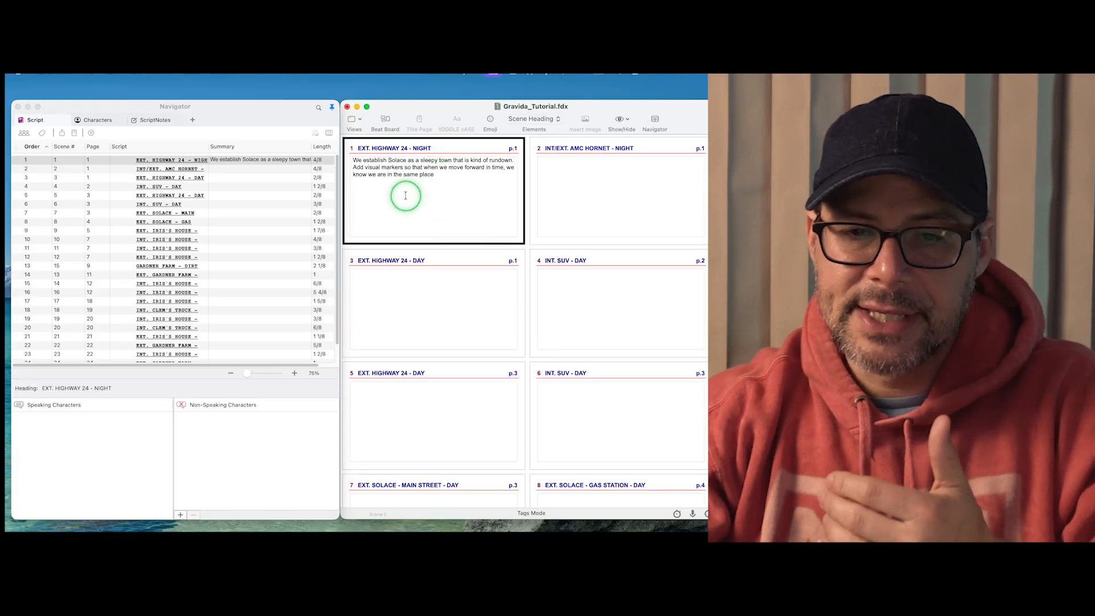
# Step: Rearrange the summary index cards so the script opens with scenes 3, 2, 5, 4, 1, 6
pyautogui.click(603, 308)
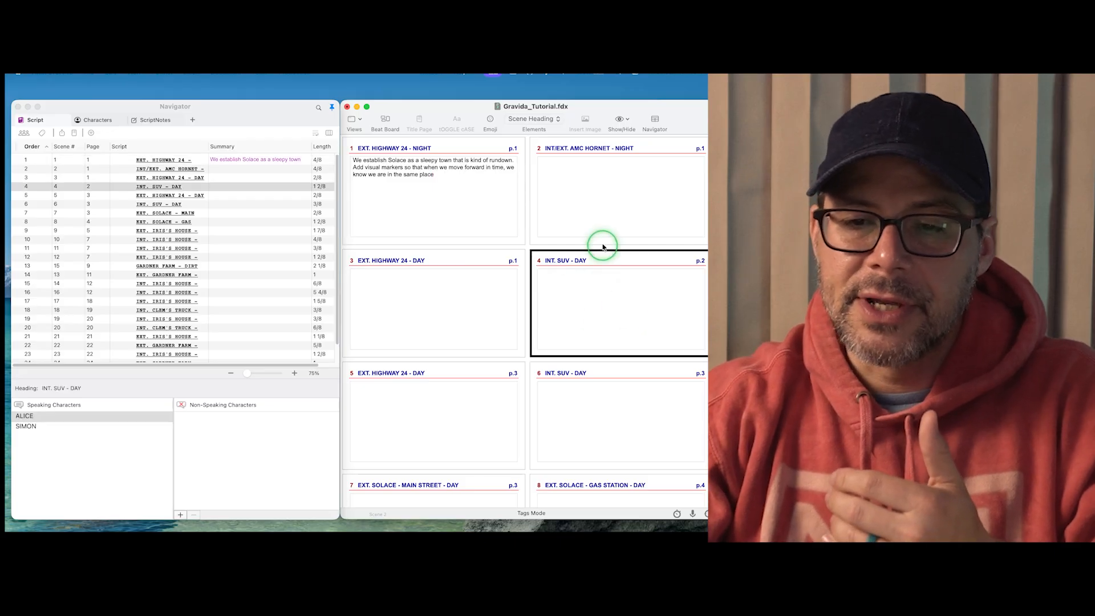
pyautogui.moveTo(606, 259); pyautogui.dragTo(399, 360)
pyautogui.moveTo(406, 267); pyautogui.dragTo(581, 178)
pyautogui.moveTo(586, 310); pyautogui.dragTo(485, 399)
pyautogui.moveTo(454, 196); pyautogui.dragTo(577, 365)
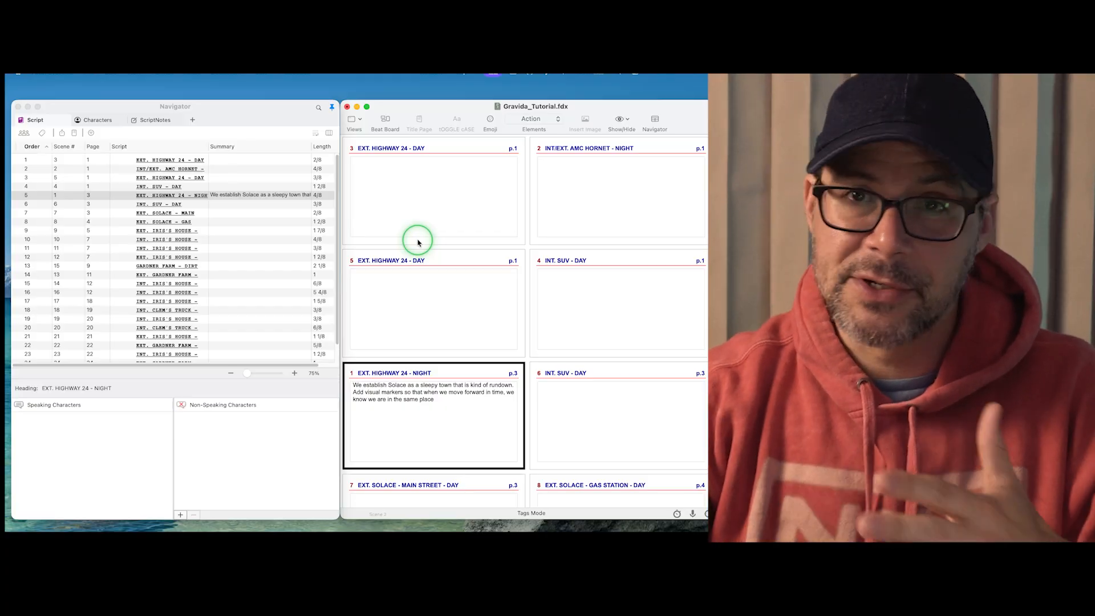
# Step: Switch to Scene View and rearrange the scenes so the script opens with 3, 2, 5, 6, 7, 4, 1
pyautogui.click(356, 119)
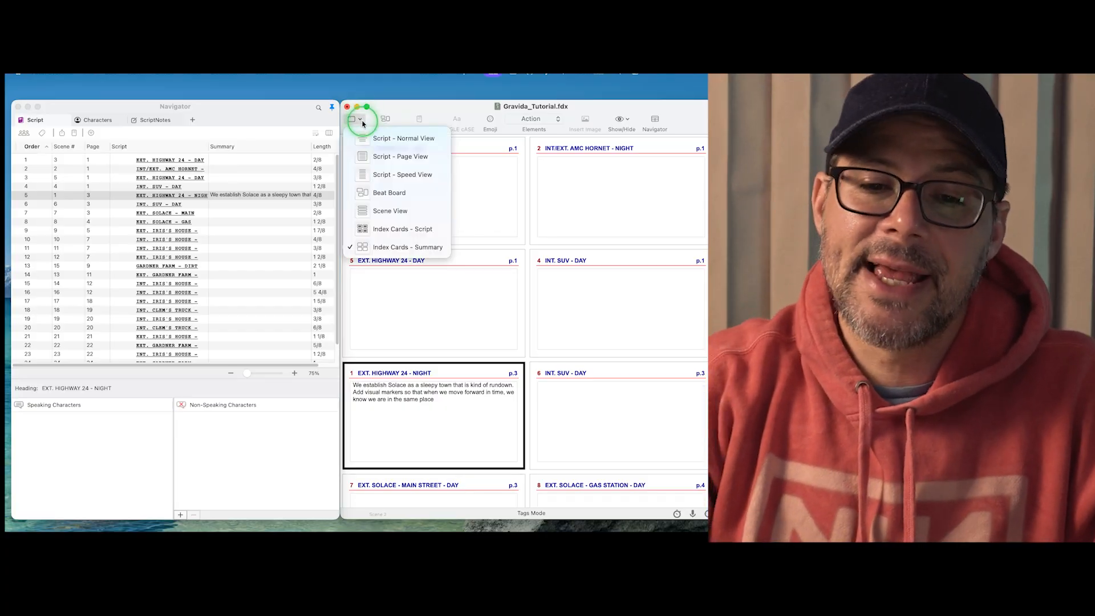
pyautogui.click(390, 210)
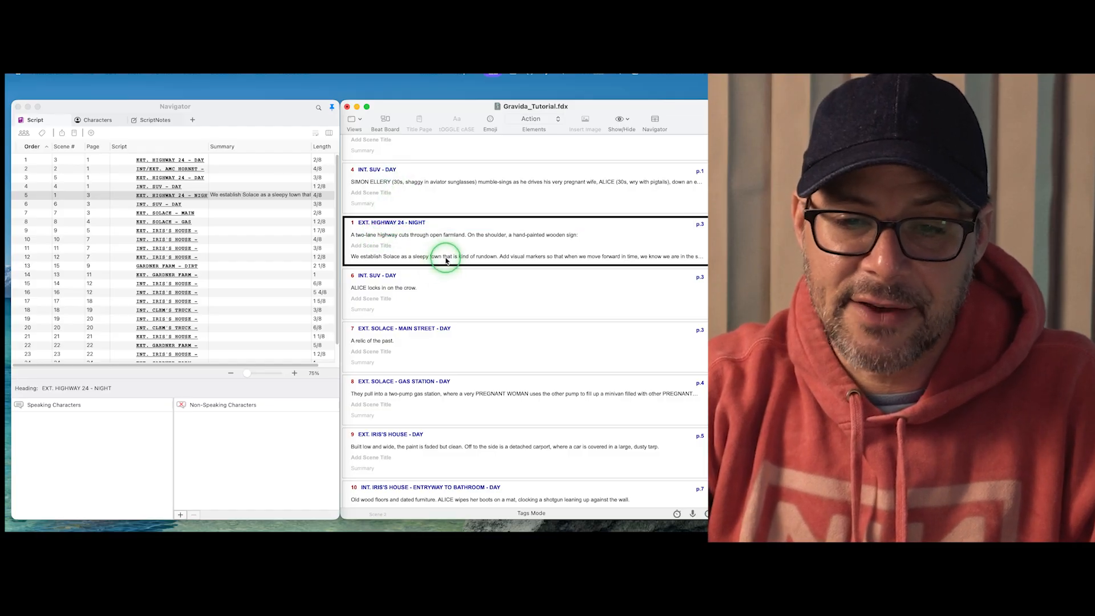
pyautogui.moveTo(446, 261); pyautogui.dragTo(442, 308)
pyautogui.click(431, 351)
pyautogui.moveTo(431, 350); pyautogui.dragTo(442, 256)
pyautogui.moveTo(438, 181); pyautogui.dragTo(435, 336)
# Step: Return the script to Page View and show the outline in the script again
pyautogui.click(350, 123)
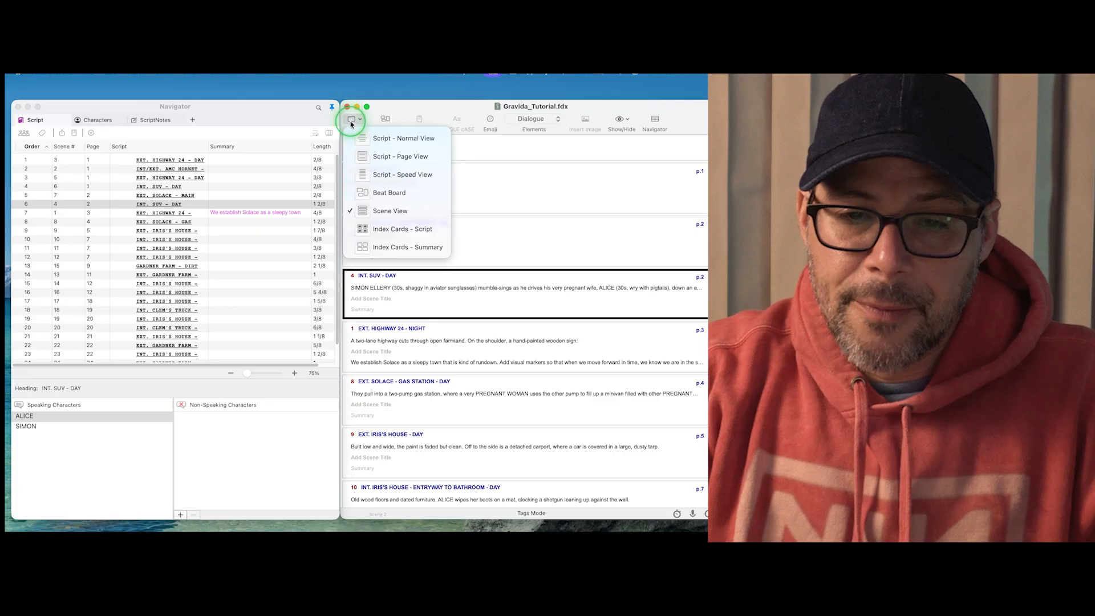
pyautogui.click(393, 156)
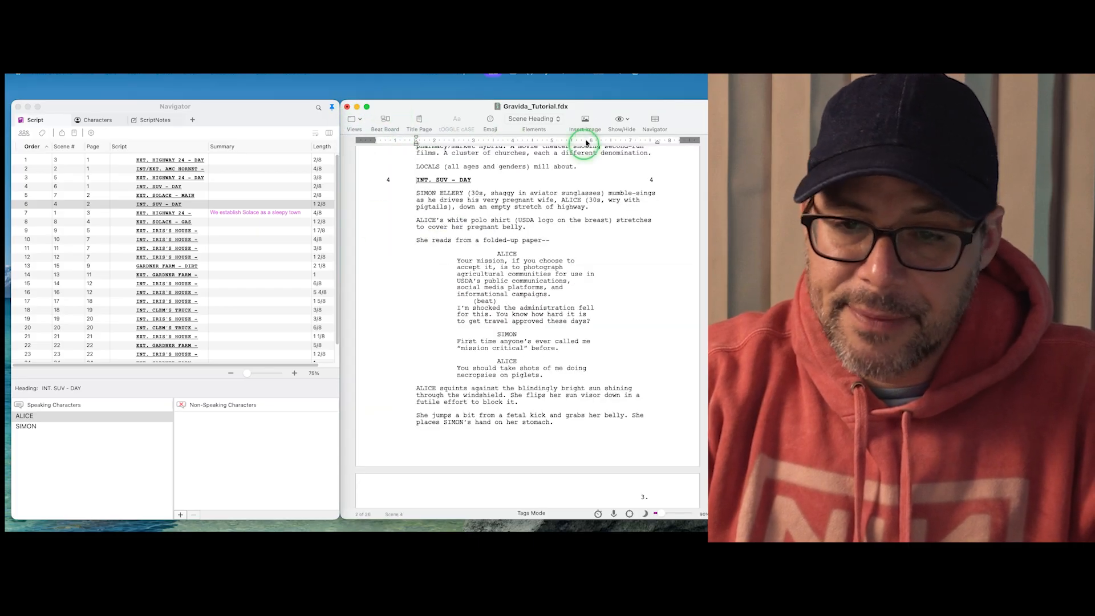
pyautogui.click(620, 119)
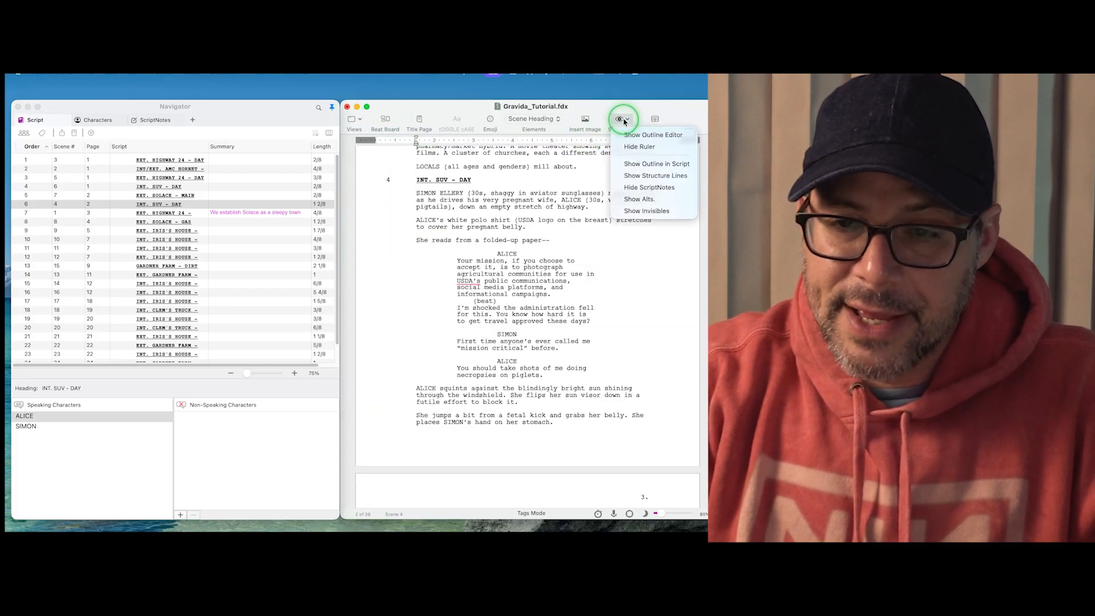
pyautogui.click(635, 165)
pyautogui.scroll(10, 525, 285)
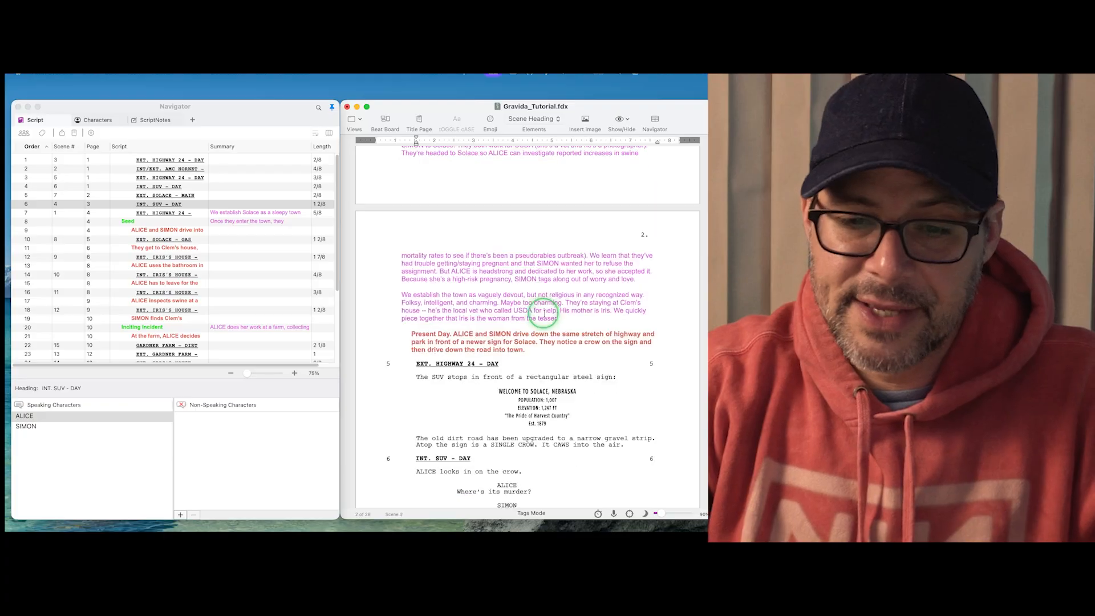
pyautogui.scroll(5, 546, 325)
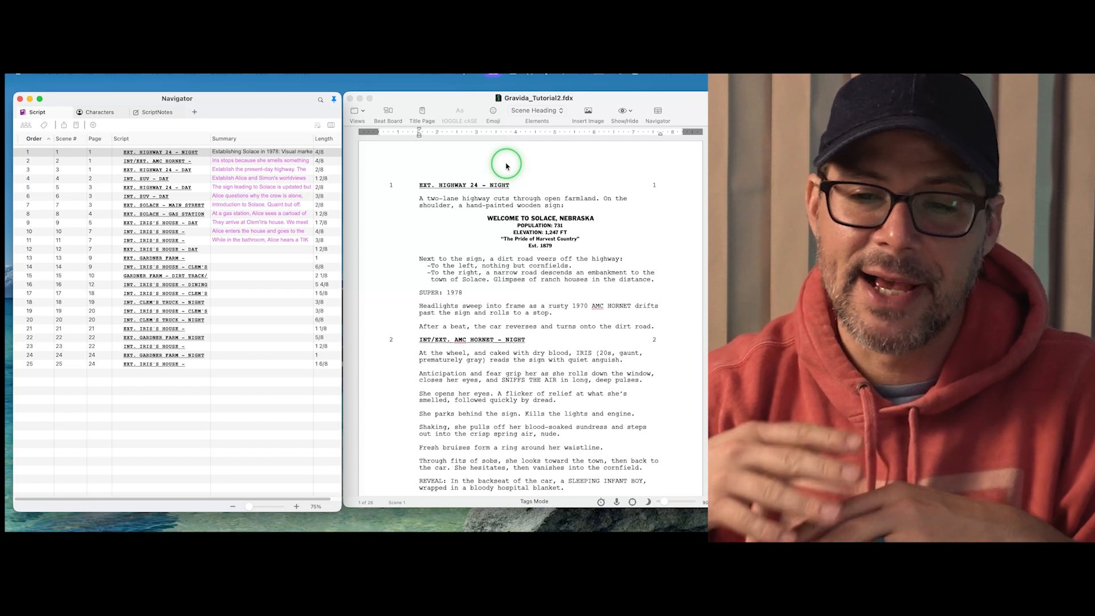
# Step: Show the outline in the script of Gravida_Tutorial2.fdx so the scene summaries appear under their headings
pyautogui.click(627, 113)
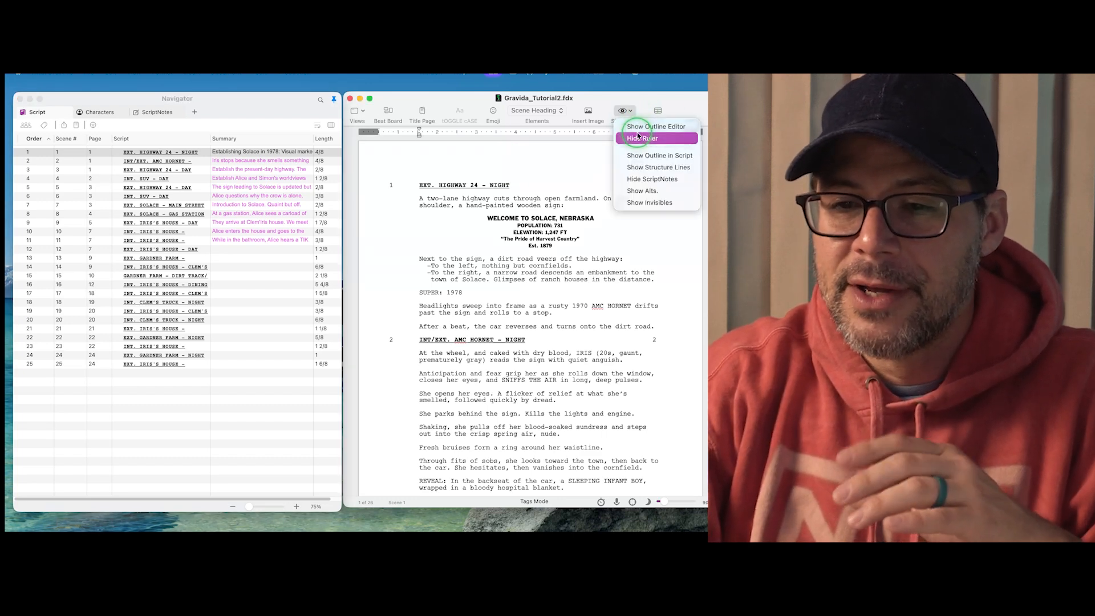
pyautogui.click(635, 152)
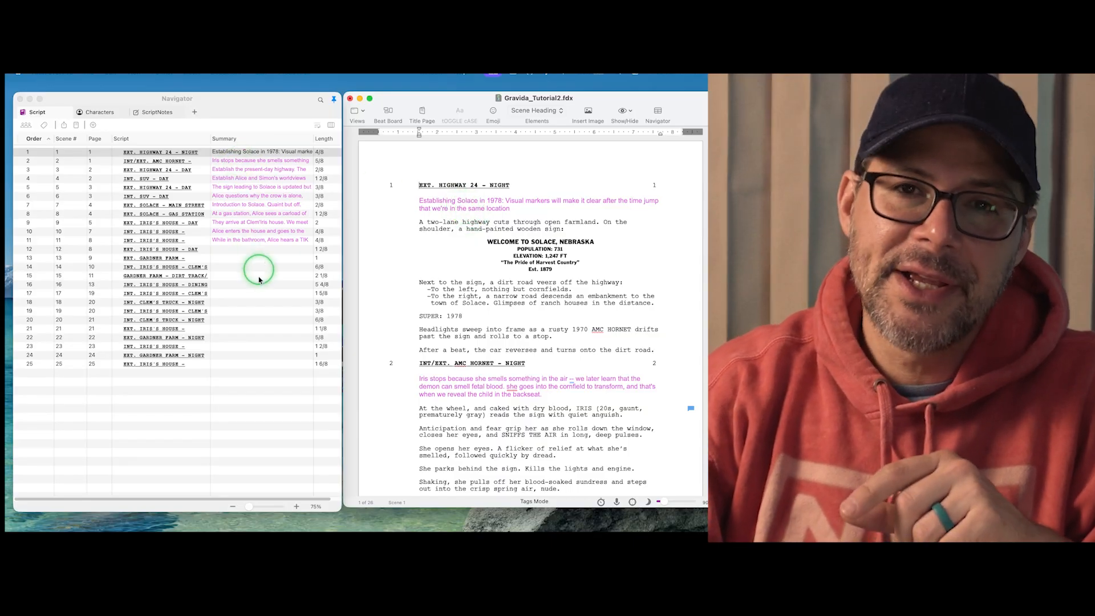
# Step: Hide the outline in the script of Gravida_Tutorial2.fdx
pyautogui.click(626, 111)
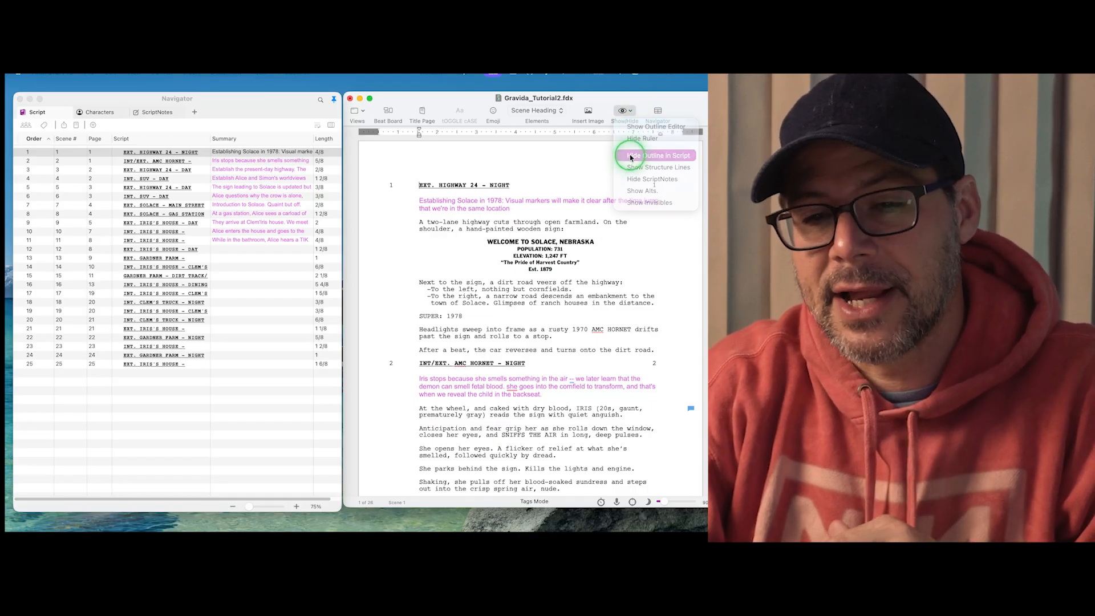
pyautogui.click(631, 157)
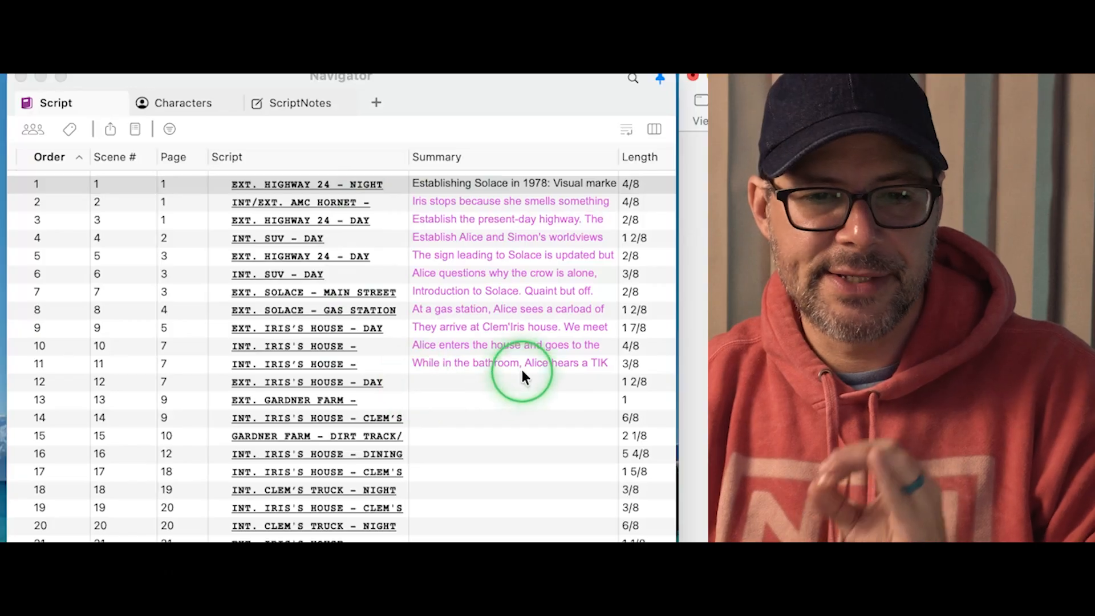
# Step: Read through the scene summaries in the Index Cards - Summary view, and return the script to Page View
pyautogui.click(724, 110)
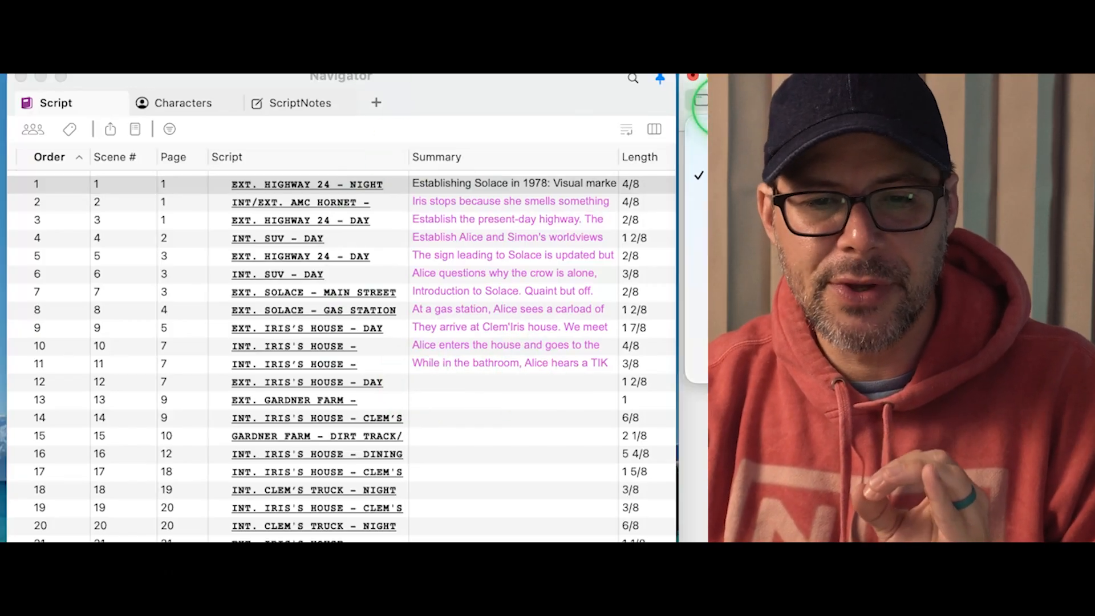
pyautogui.click(735, 200)
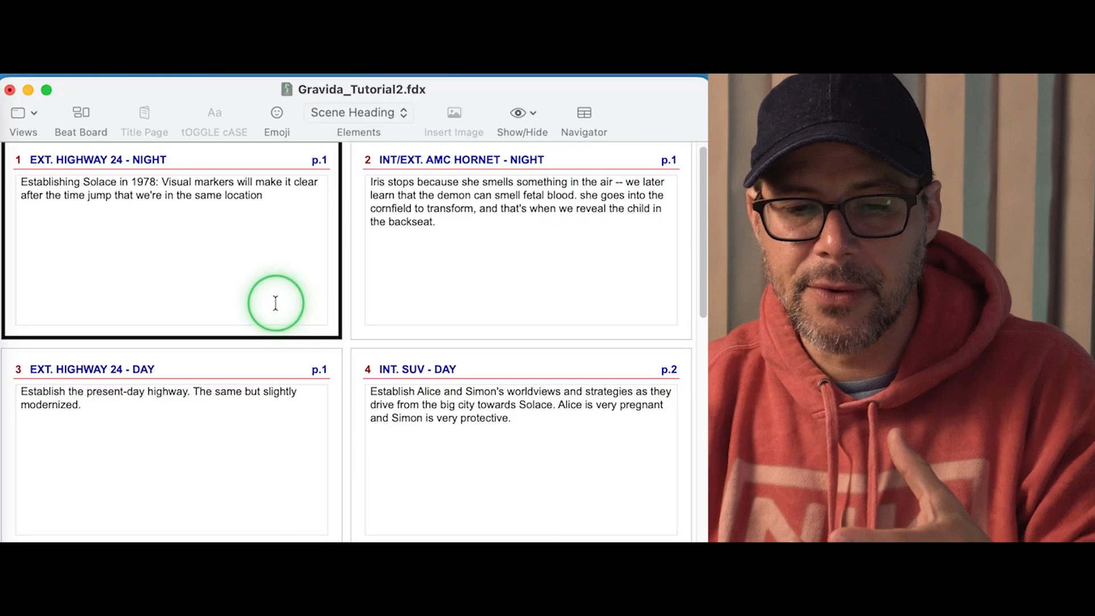
pyautogui.scroll(-10, 274, 302)
pyautogui.scroll(-7, 192, 460)
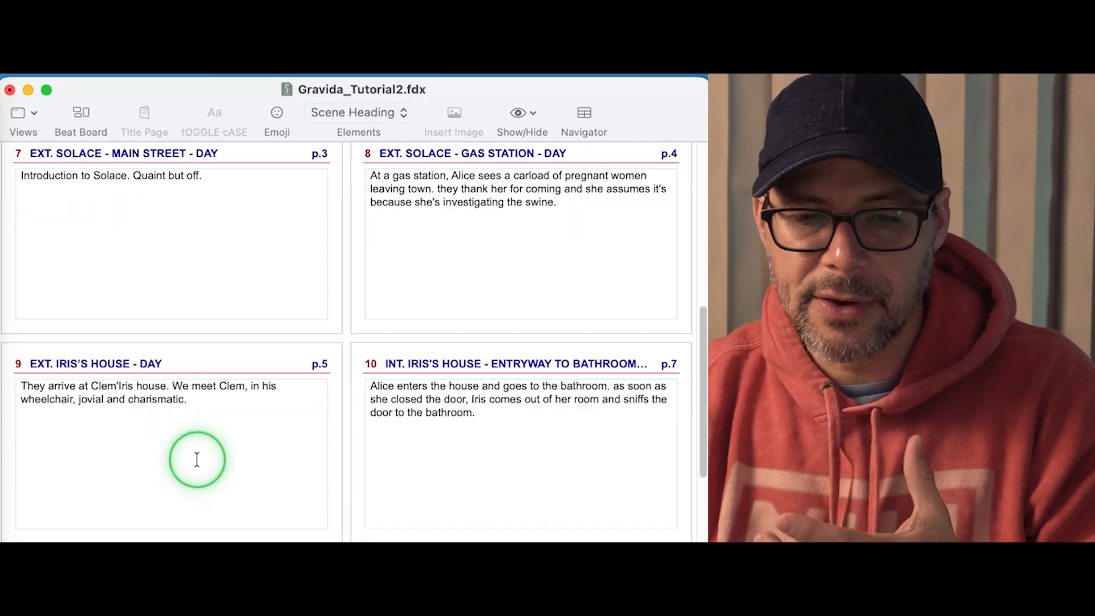
pyautogui.scroll(5, 186, 467)
pyautogui.scroll(5, 183, 464)
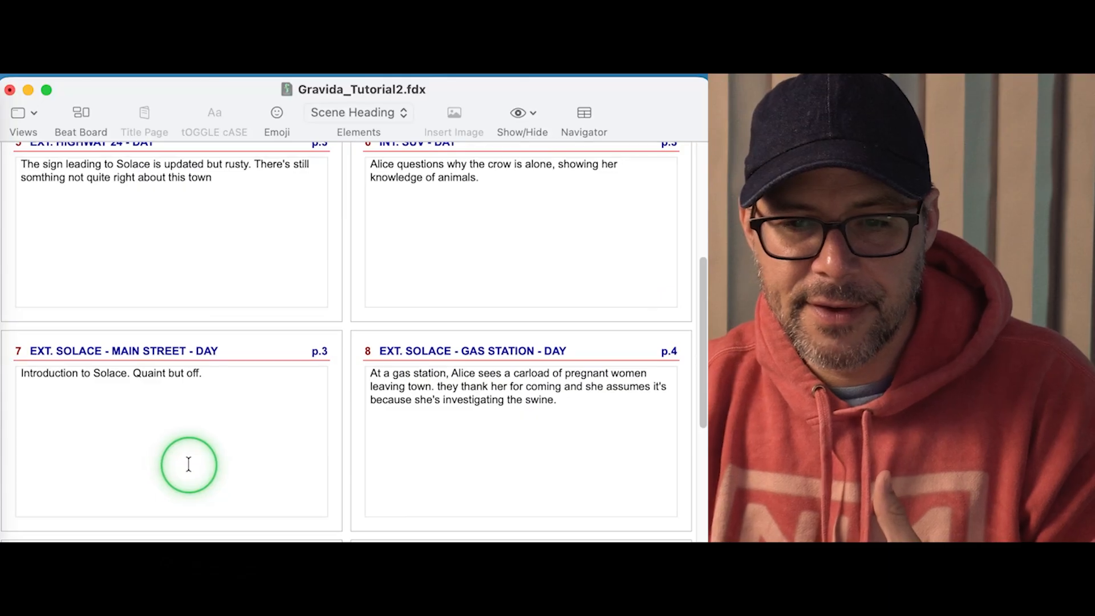
pyautogui.scroll(5, 188, 464)
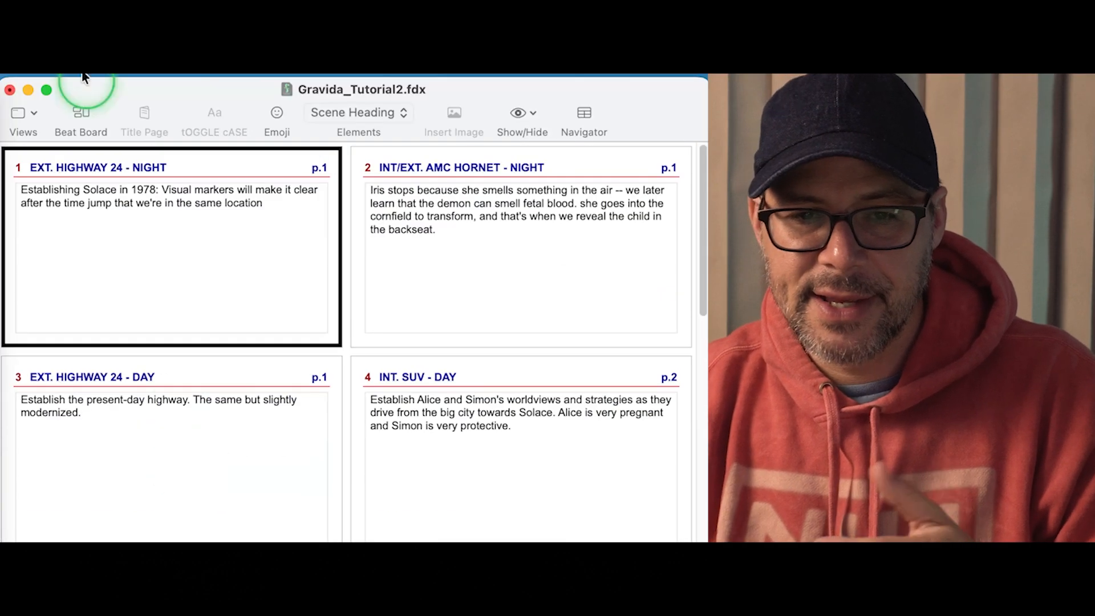
pyautogui.click(28, 113)
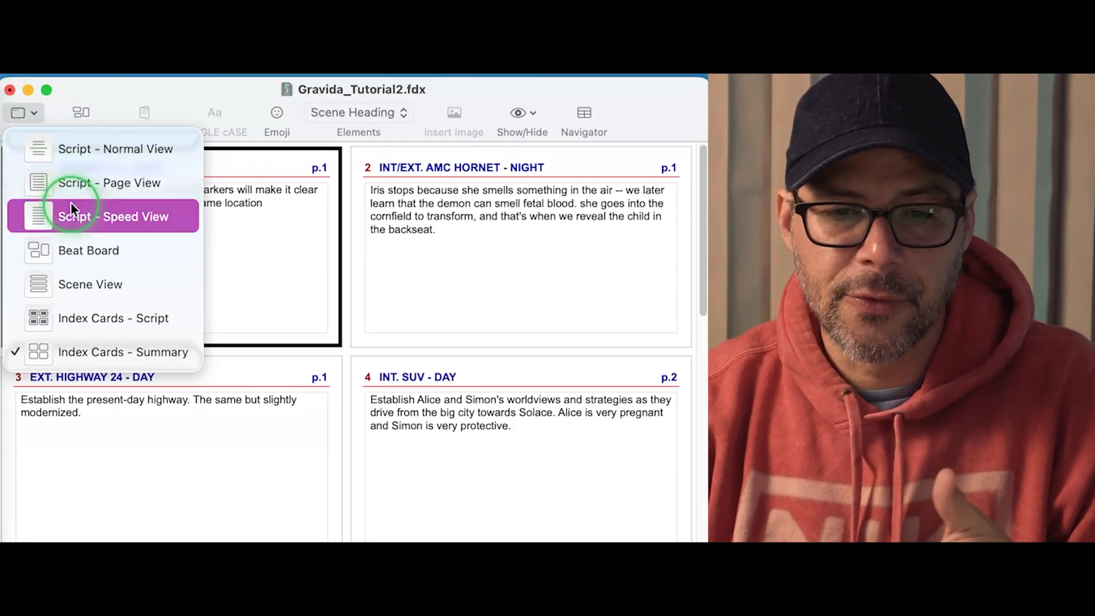
pyautogui.click(70, 182)
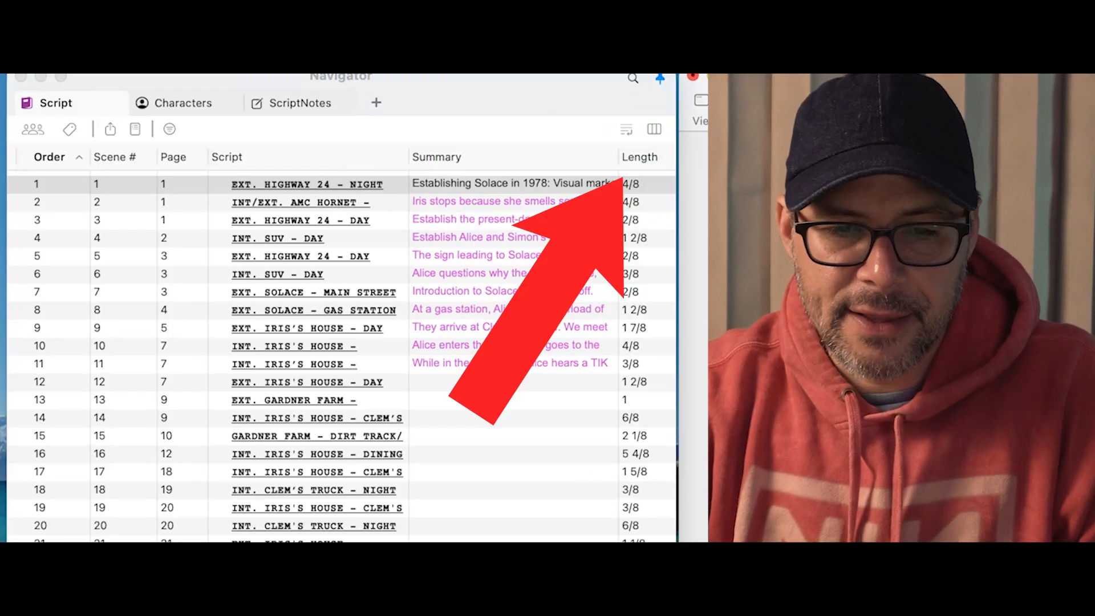
# Step: Check the column options of the scene list for Length, and select scene 16 in Iris's house dining room
pyautogui.click(654, 129)
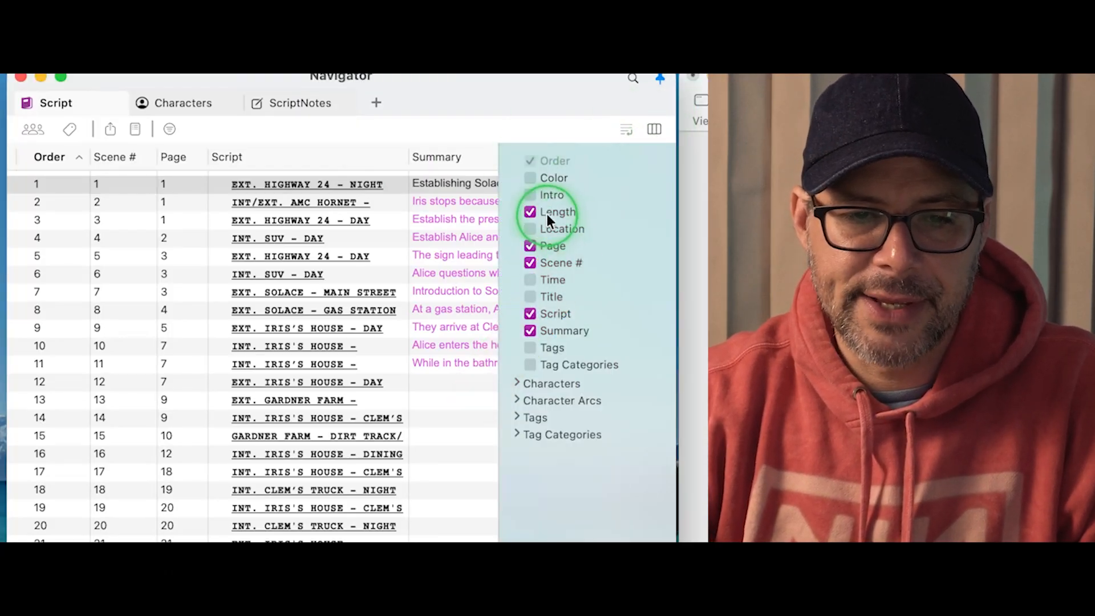
pyautogui.click(613, 244)
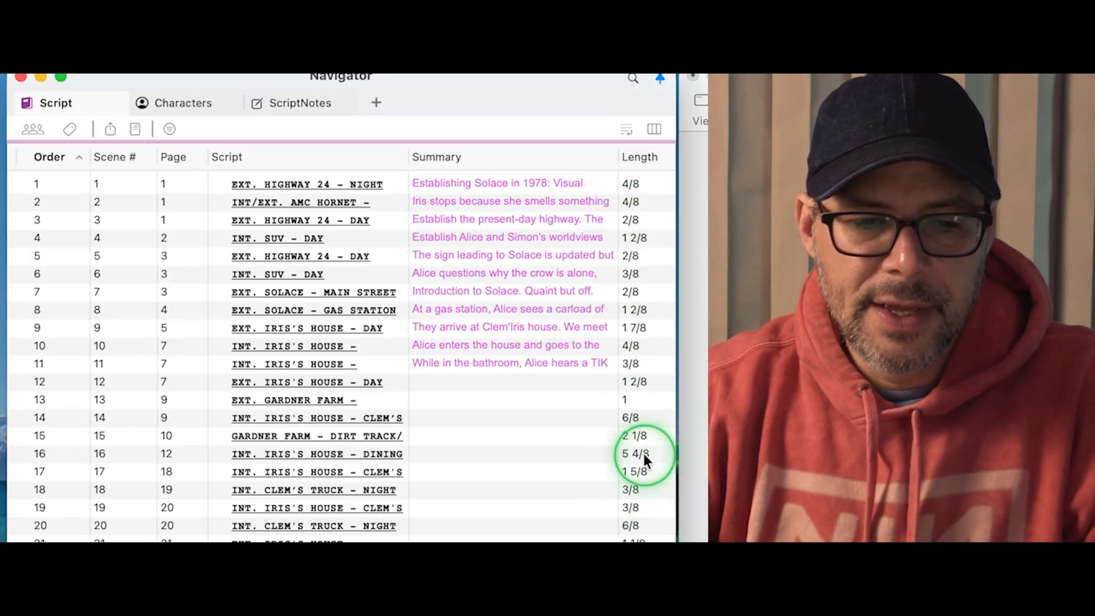
pyautogui.click(165, 454)
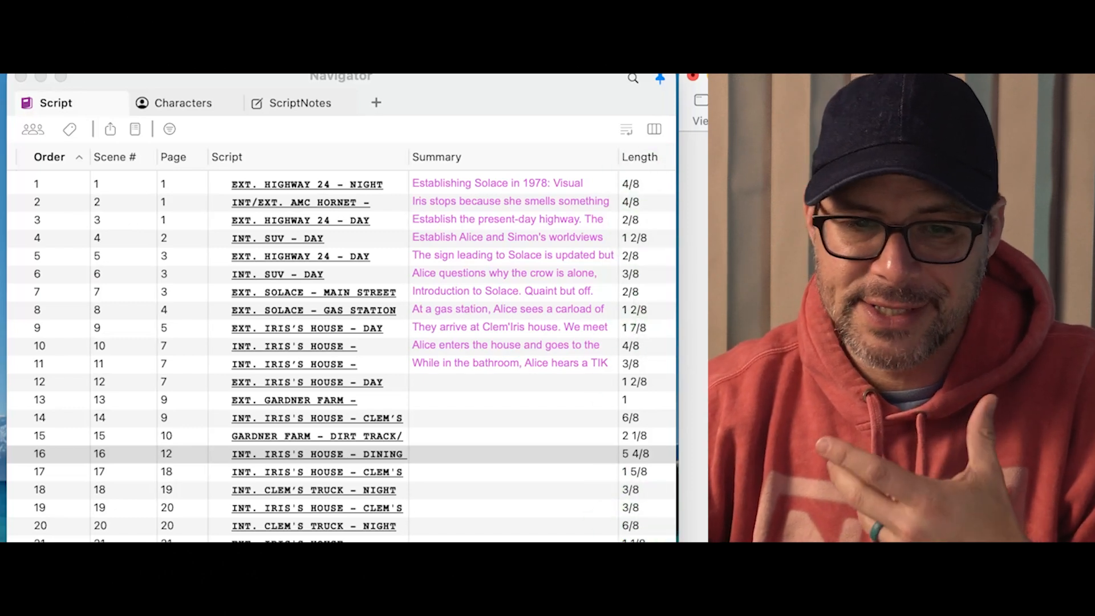
# Step: Generate a Script Report as a script document including only Scene Heading and Summary elements, and look through it
pyautogui.click(182, 350)
pyautogui.click(181, 113)
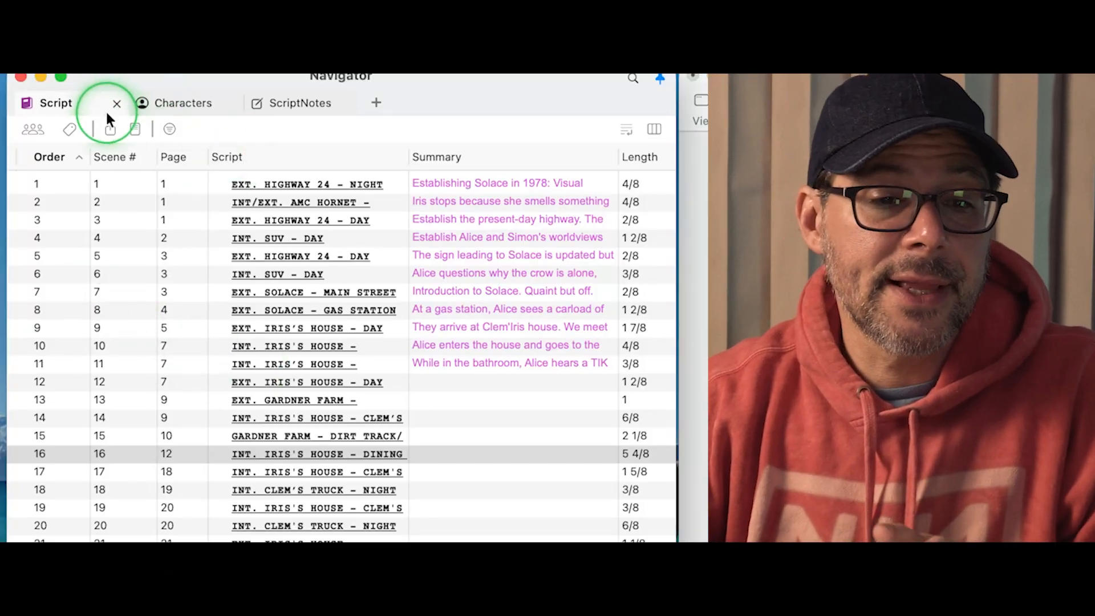
pyautogui.click(135, 132)
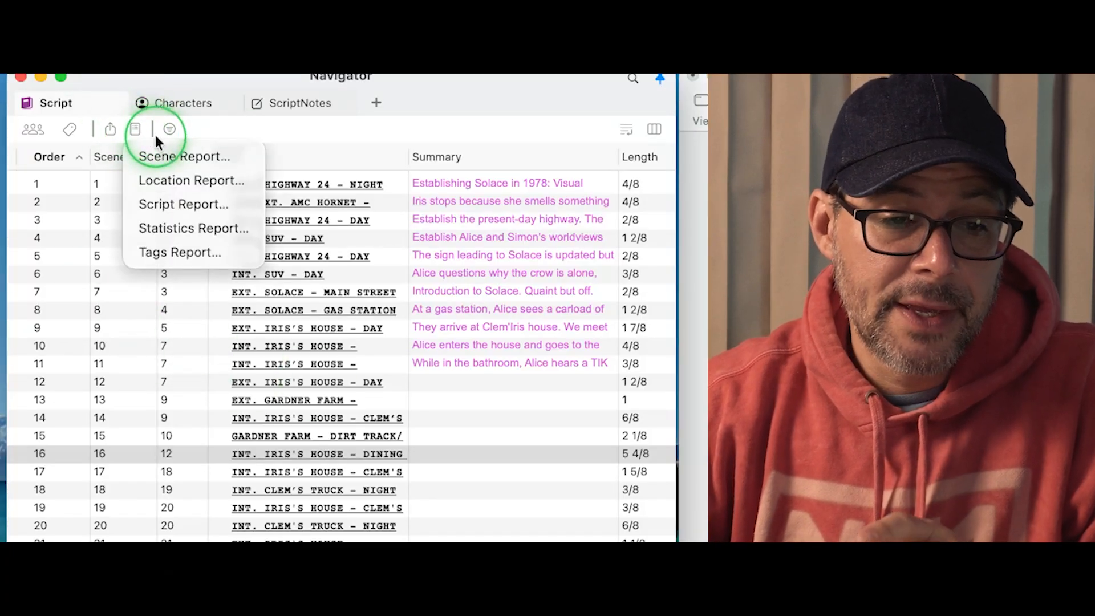
pyautogui.click(162, 204)
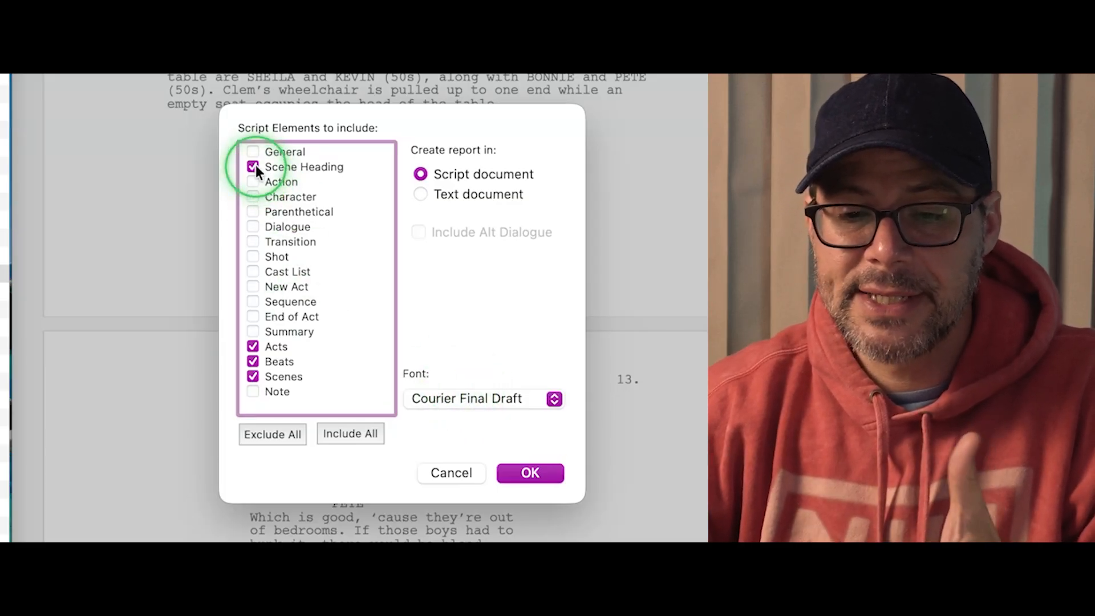
pyautogui.click(252, 347)
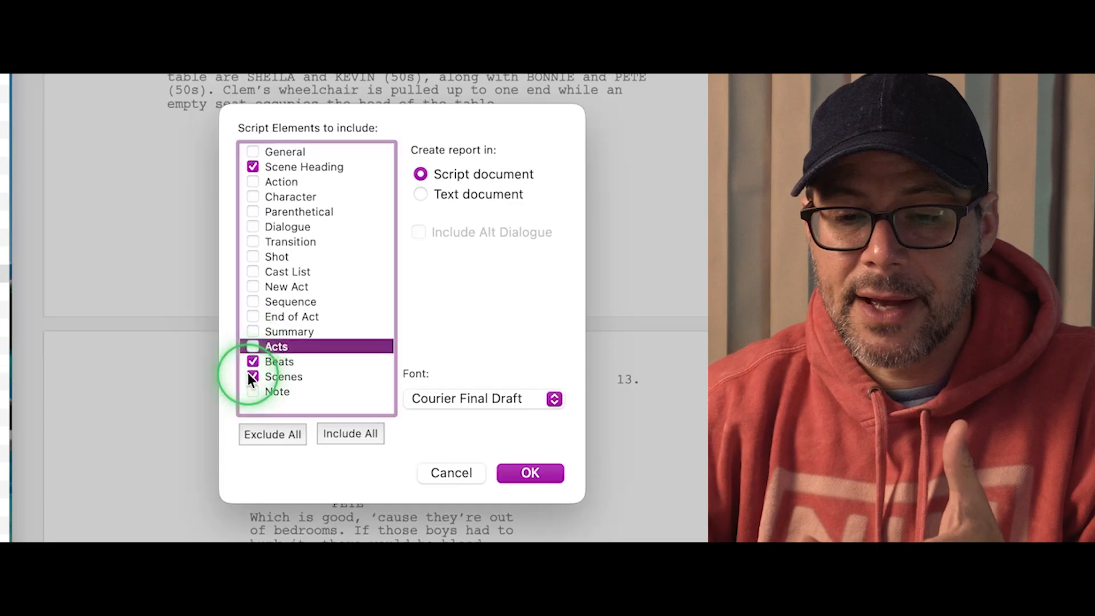
pyautogui.click(249, 360)
pyautogui.click(254, 376)
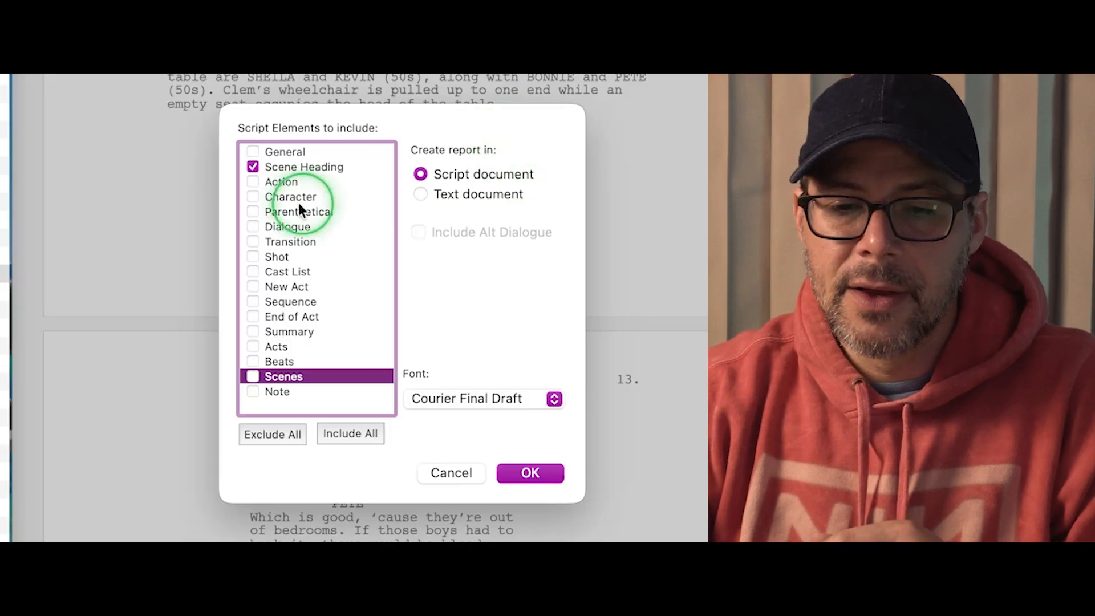
pyautogui.click(254, 330)
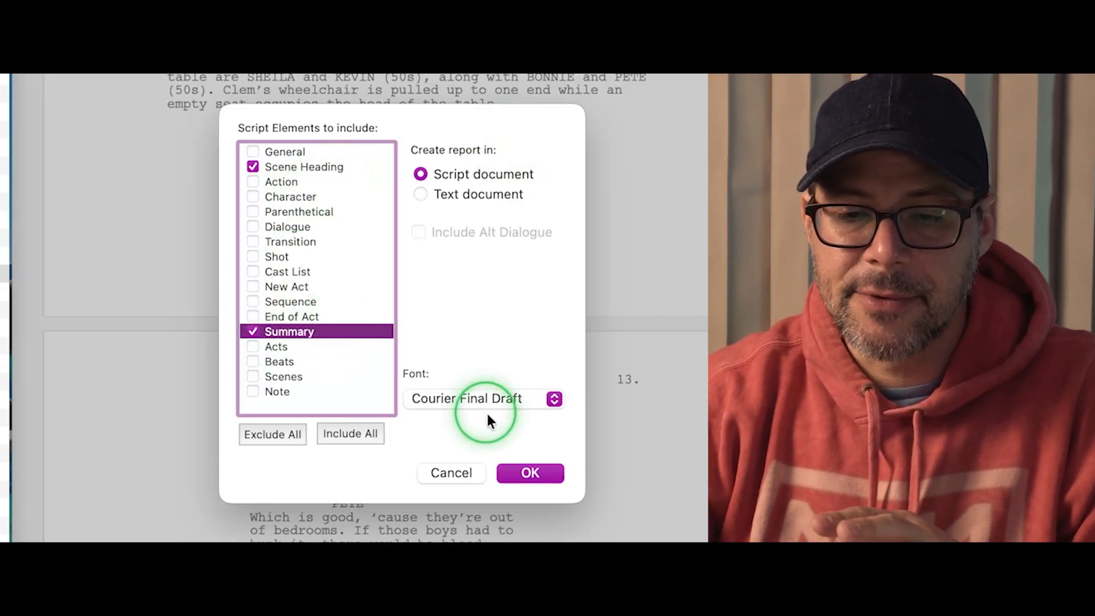
pyautogui.click(534, 478)
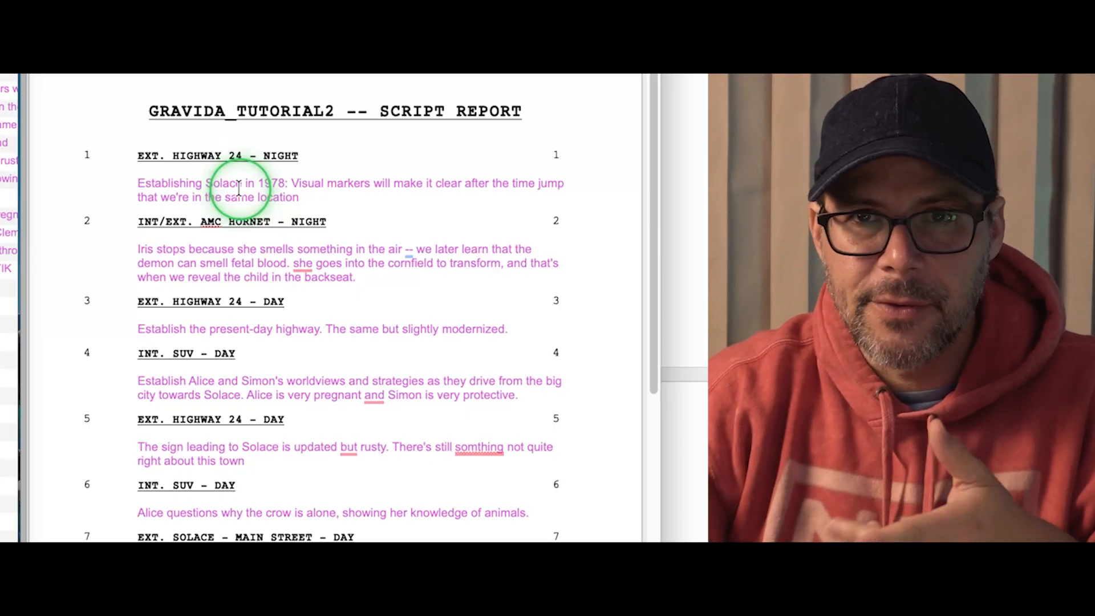
pyautogui.scroll(-5, 233, 376)
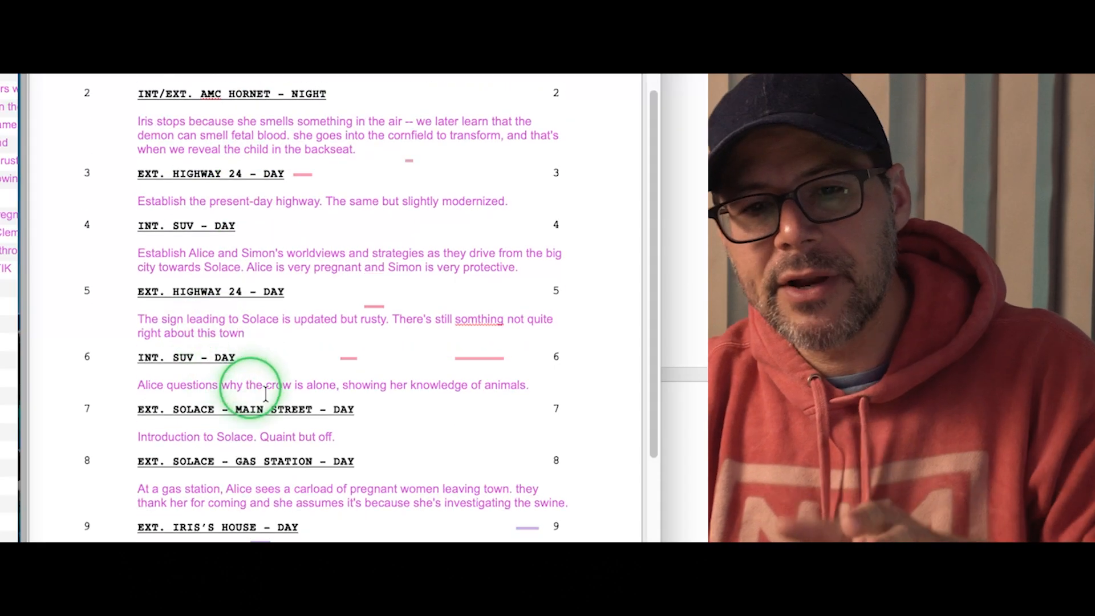
pyautogui.scroll(-20, 233, 376)
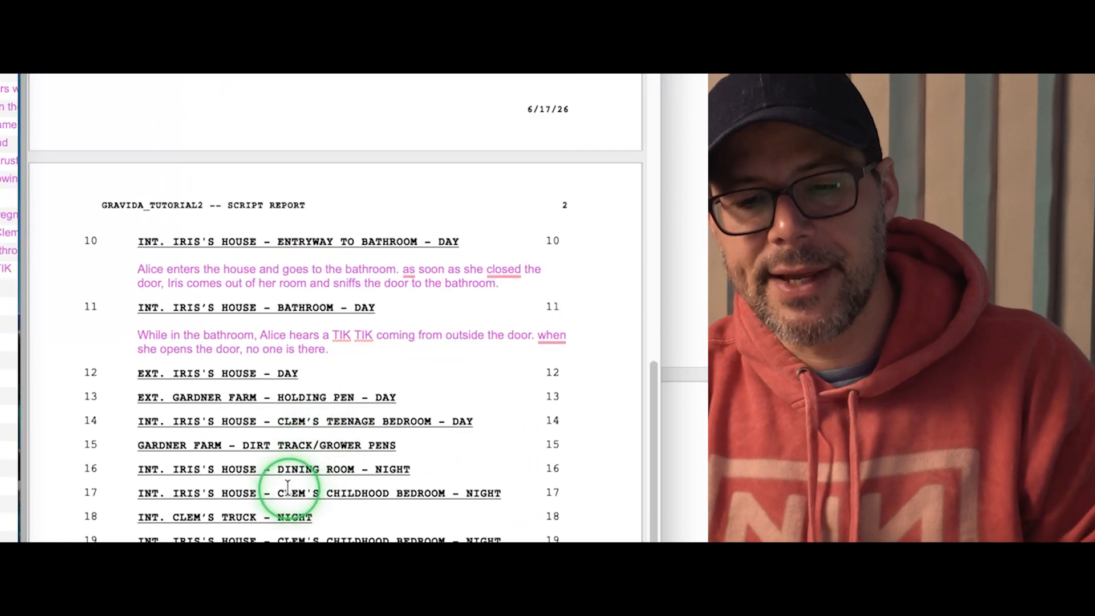
pyautogui.scroll(20, 288, 487)
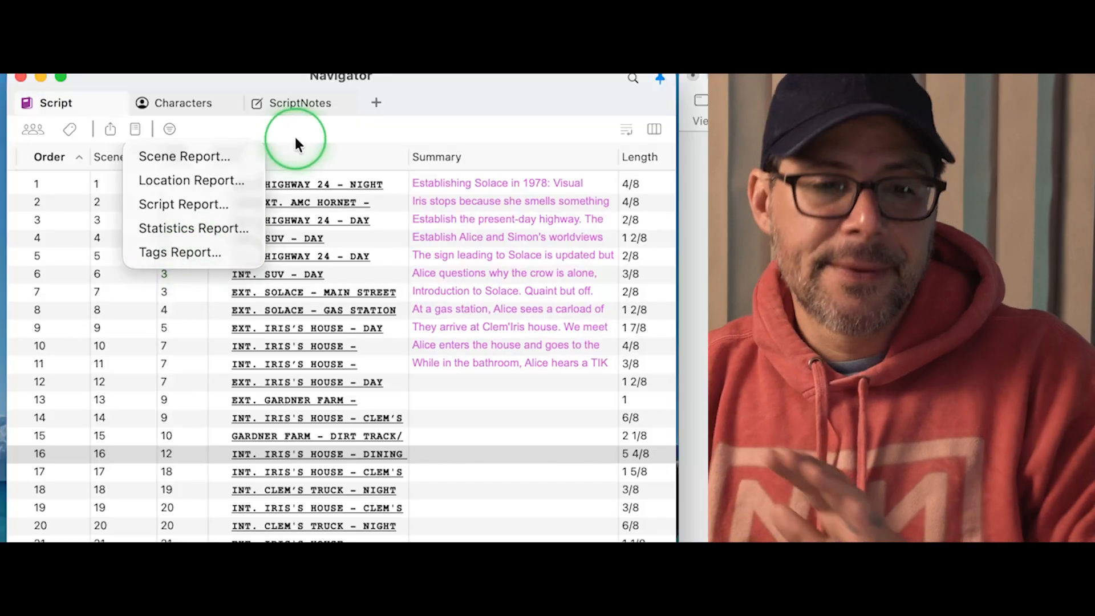
# Step: Examine the speaking and non-speaking characters of each scene, working down the scene list from EXT. HIGHWAY 24 - NIGHT
pyautogui.click(363, 527)
pyautogui.click(50, 154)
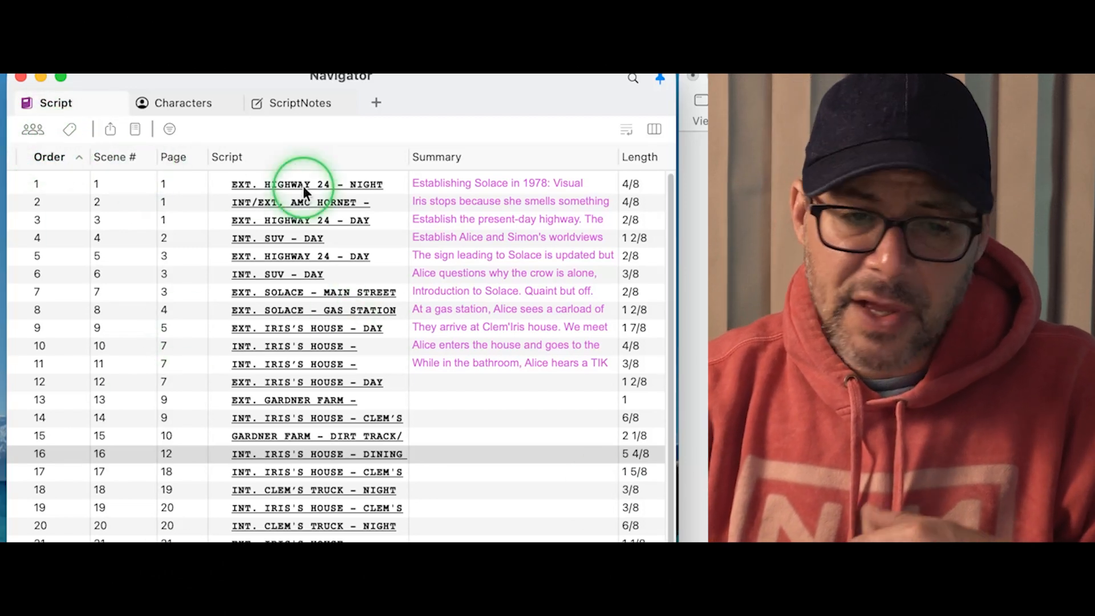
pyautogui.click(288, 202)
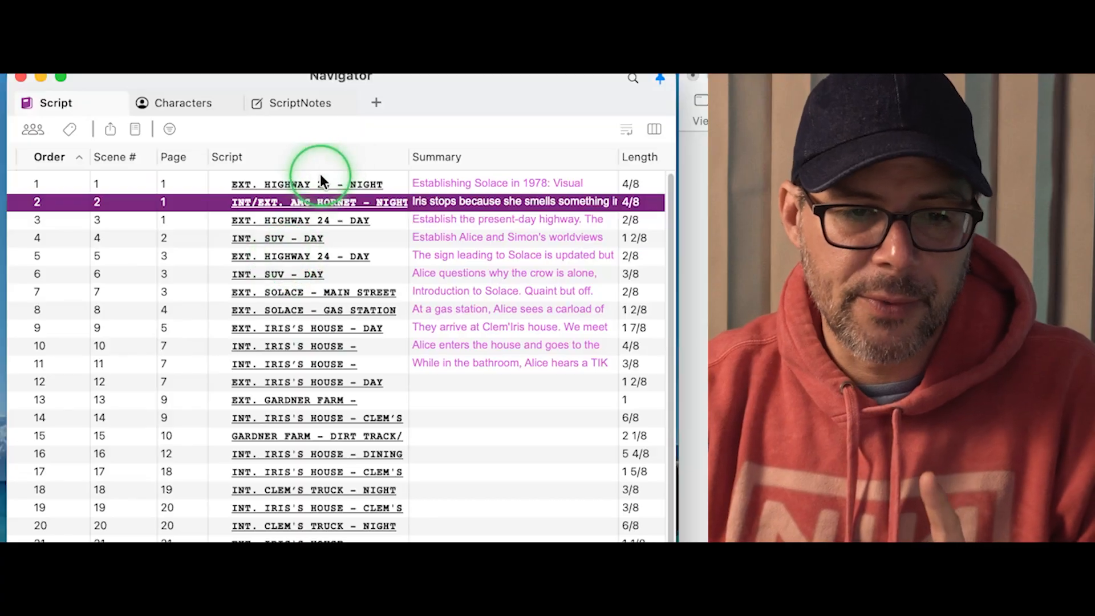
pyautogui.click(279, 184)
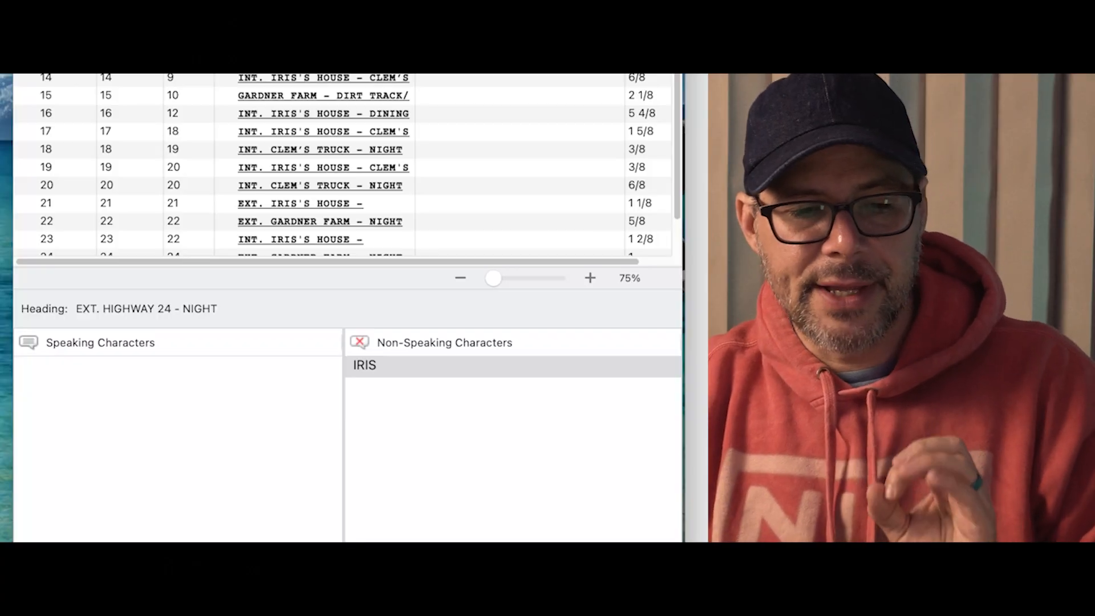
pyautogui.press('Down')
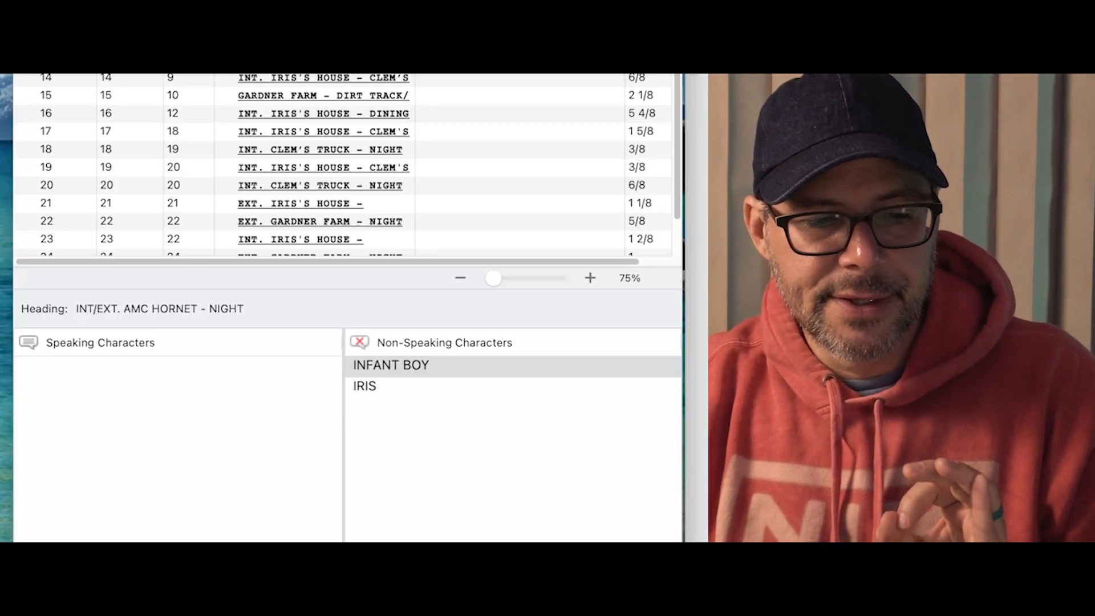
pyautogui.press('Down')
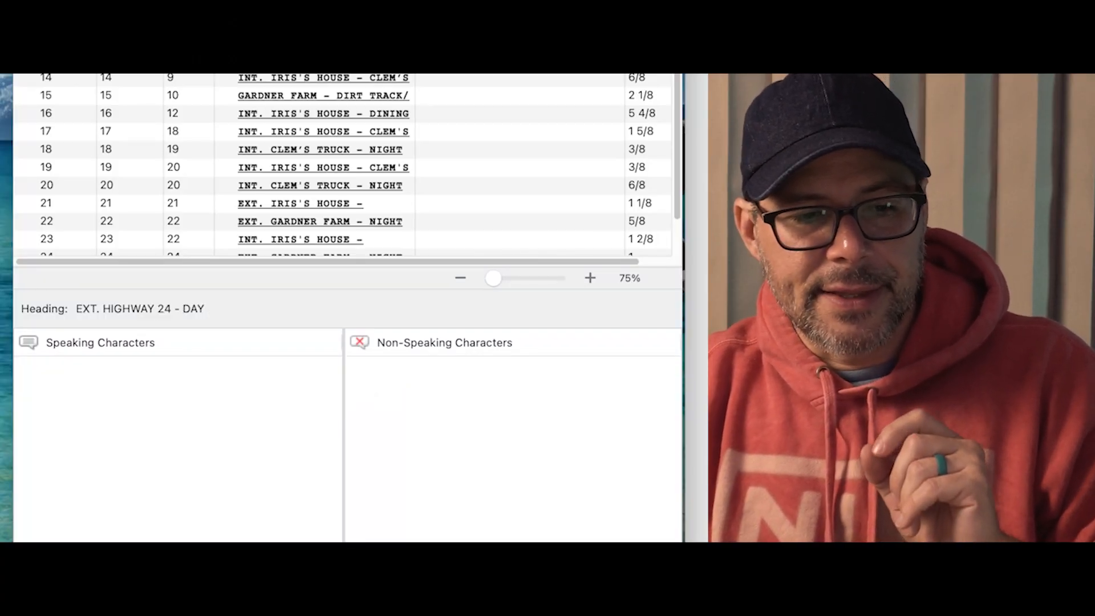
pyautogui.press('Down')
pyautogui.press('Down')
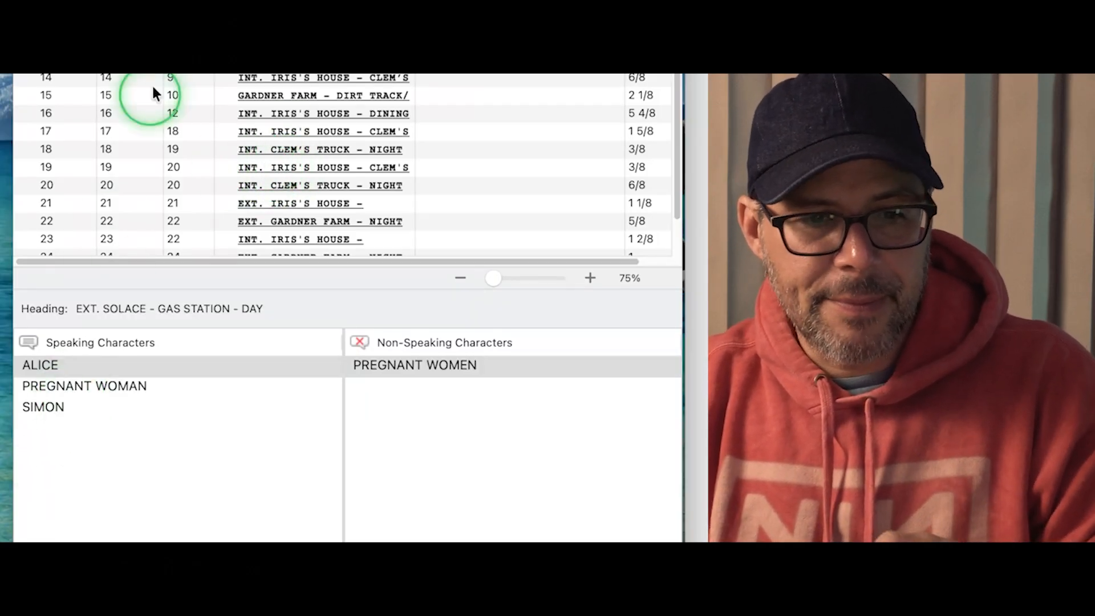
pyautogui.press('Down')
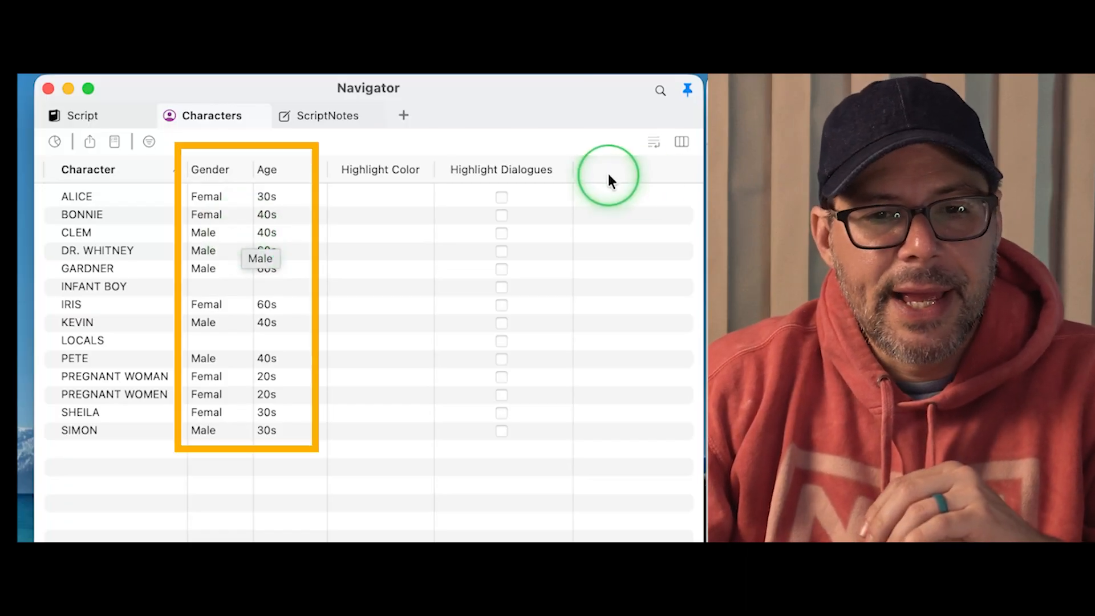
# Step: Review the column options for the character list, including the expanded list of available traits
pyautogui.click(684, 141)
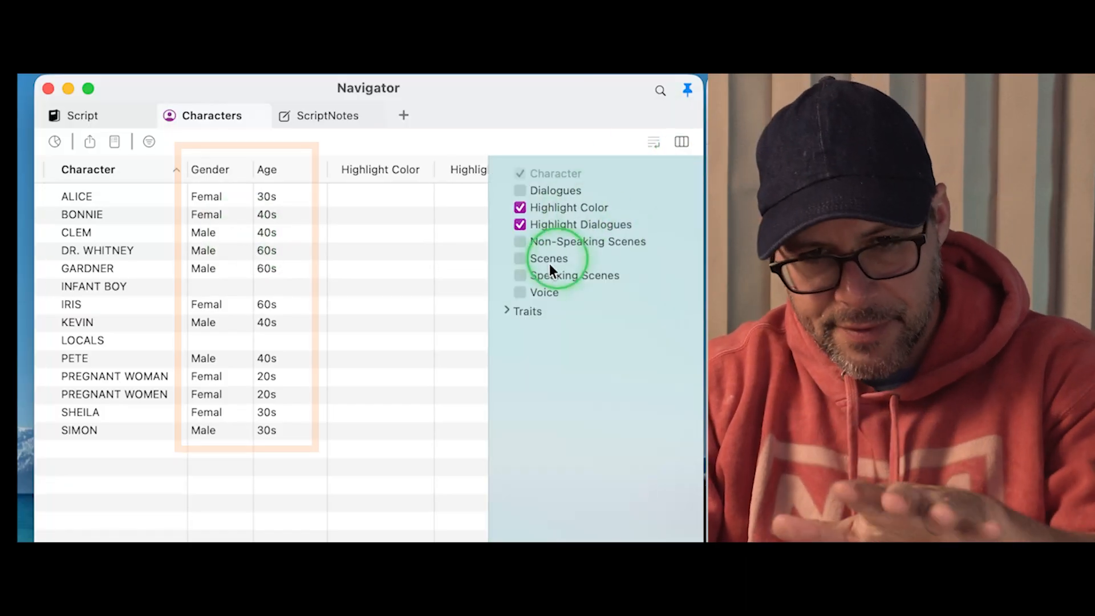
pyautogui.click(507, 311)
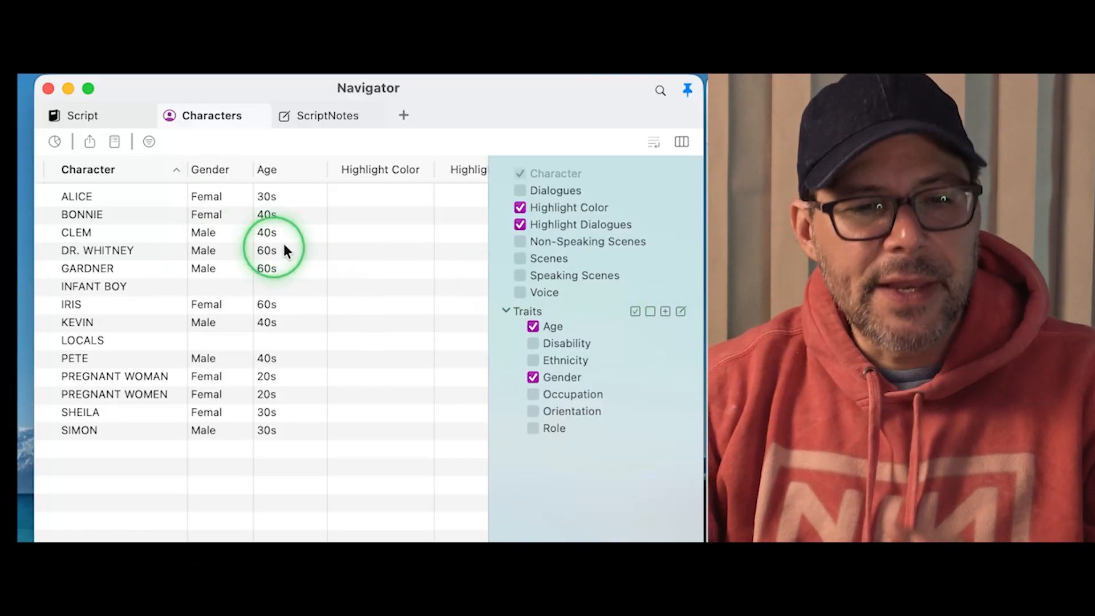
pyautogui.click(363, 203)
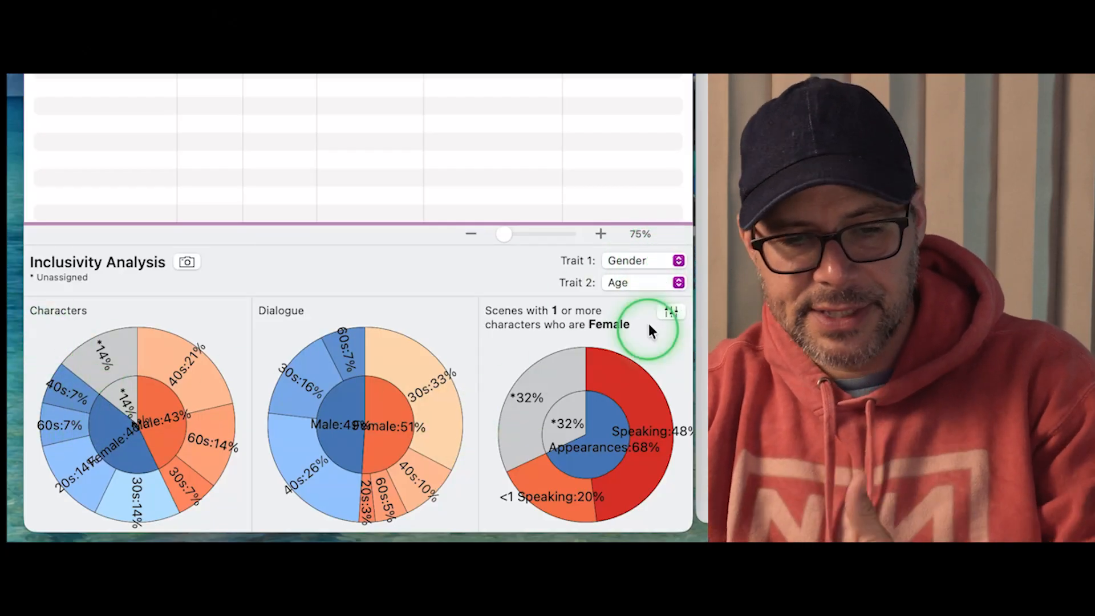
# Step: Clear Trait 2 in the Inclusivity Analysis so that only Gender is charted, and export the charts as a PNG image
pyautogui.click(679, 283)
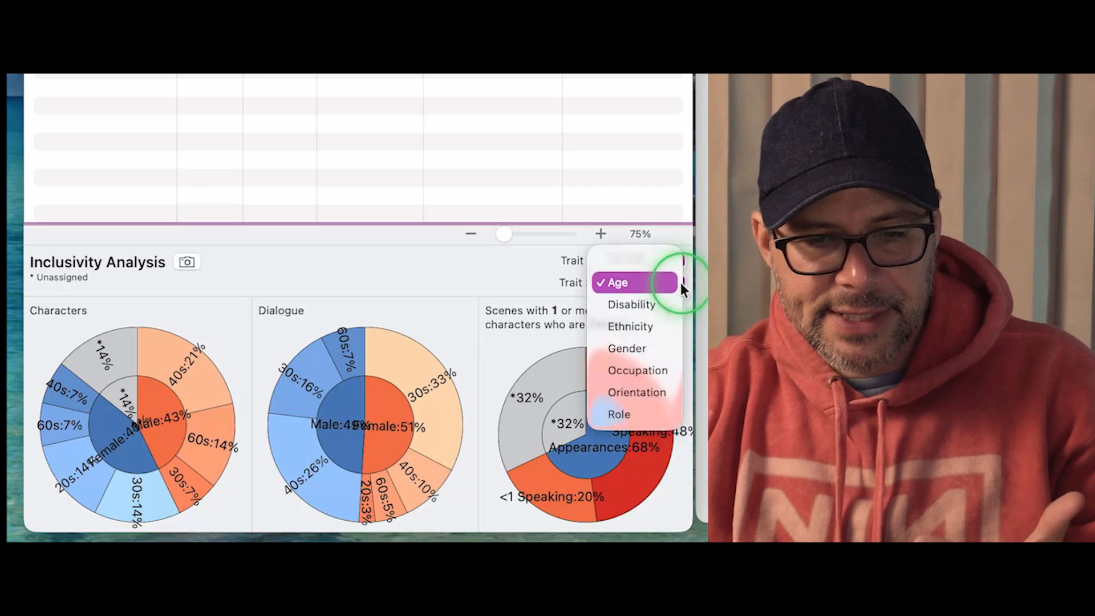
pyautogui.click(631, 262)
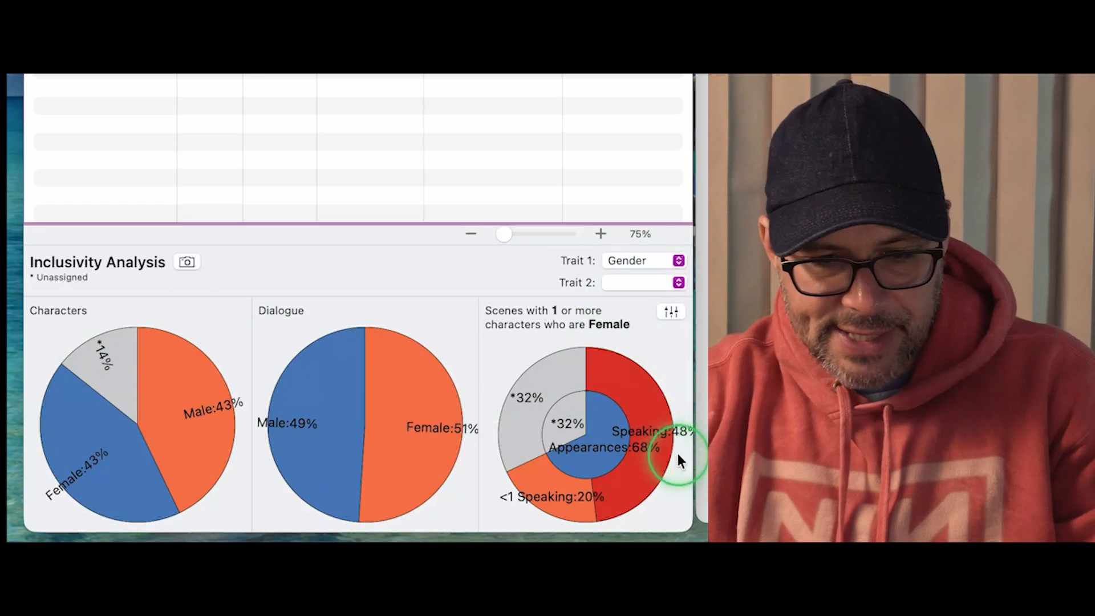
pyautogui.click(188, 262)
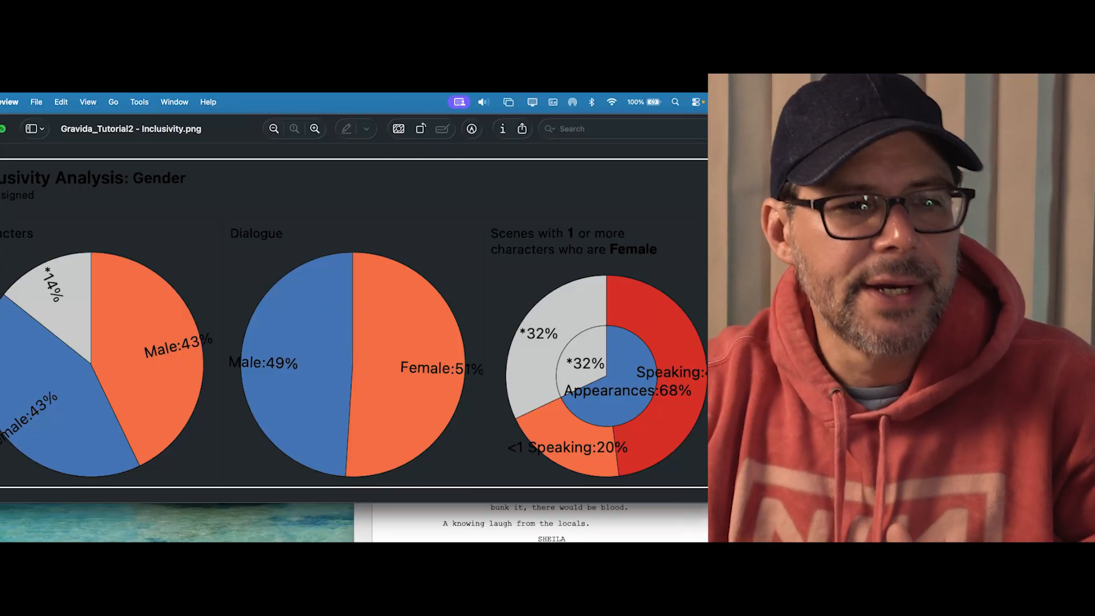
# Step: Close the exported chart image and generate a Cast Report with all four count options, sorted in alphabetical order
pyautogui.press('super+w')
pyautogui.click(364, 265)
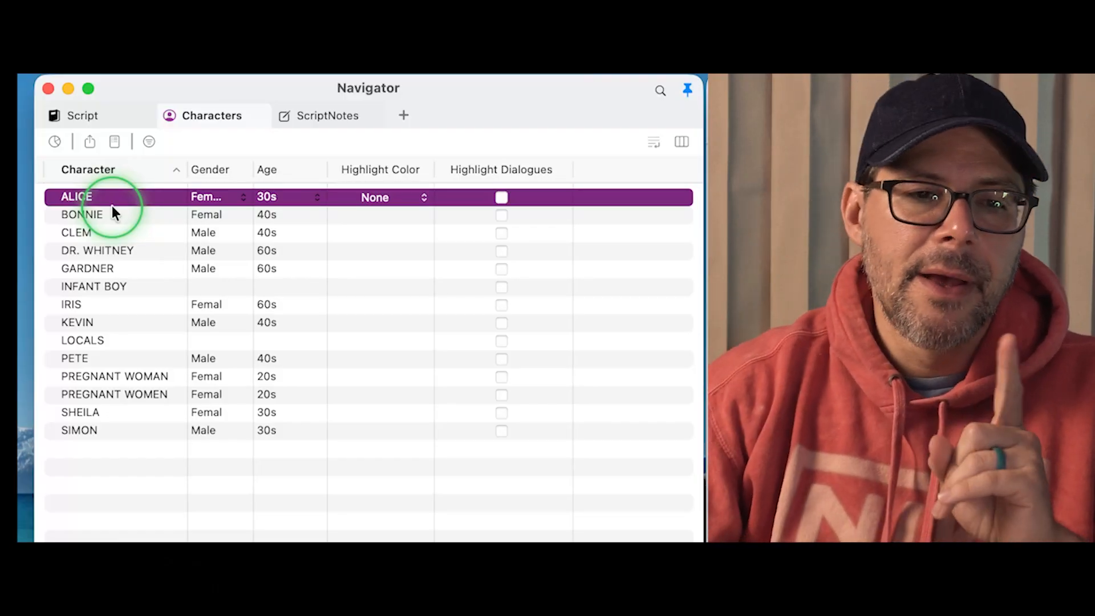
pyautogui.click(116, 142)
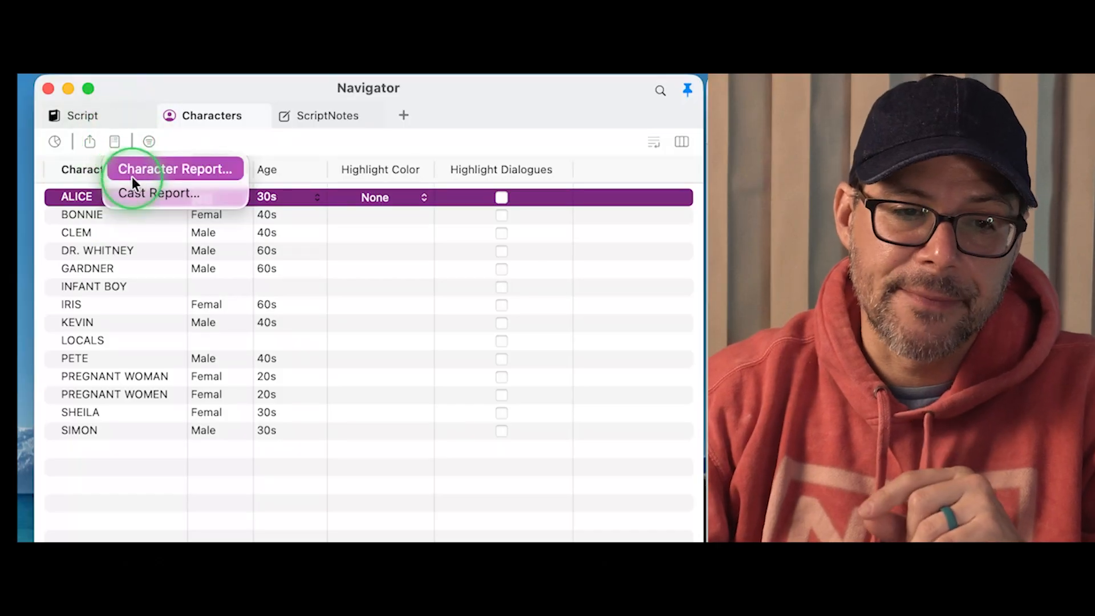
pyautogui.click(133, 194)
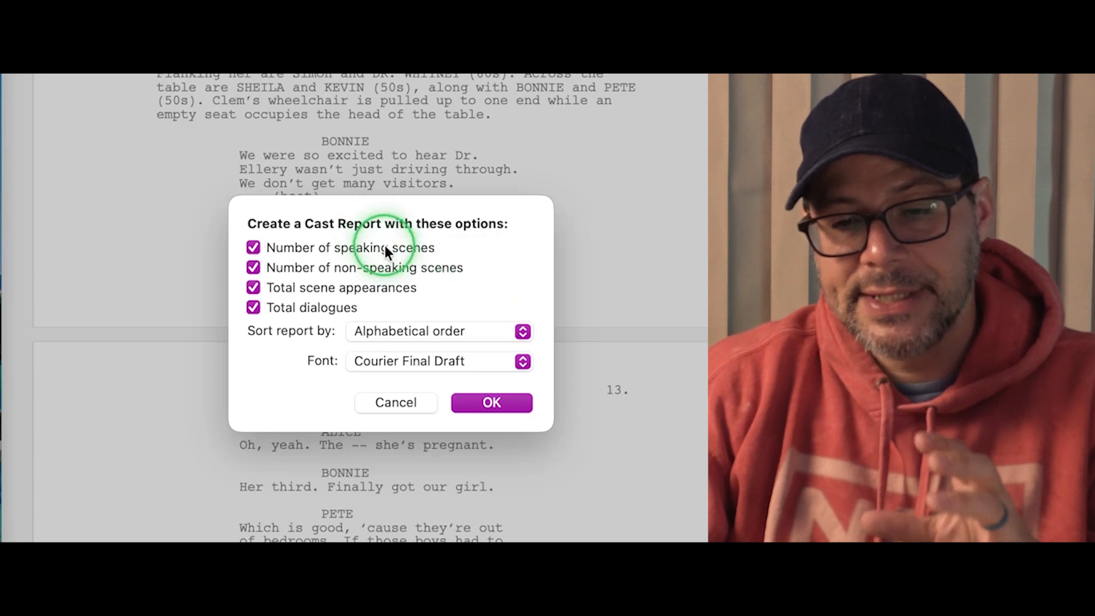
pyautogui.click(504, 407)
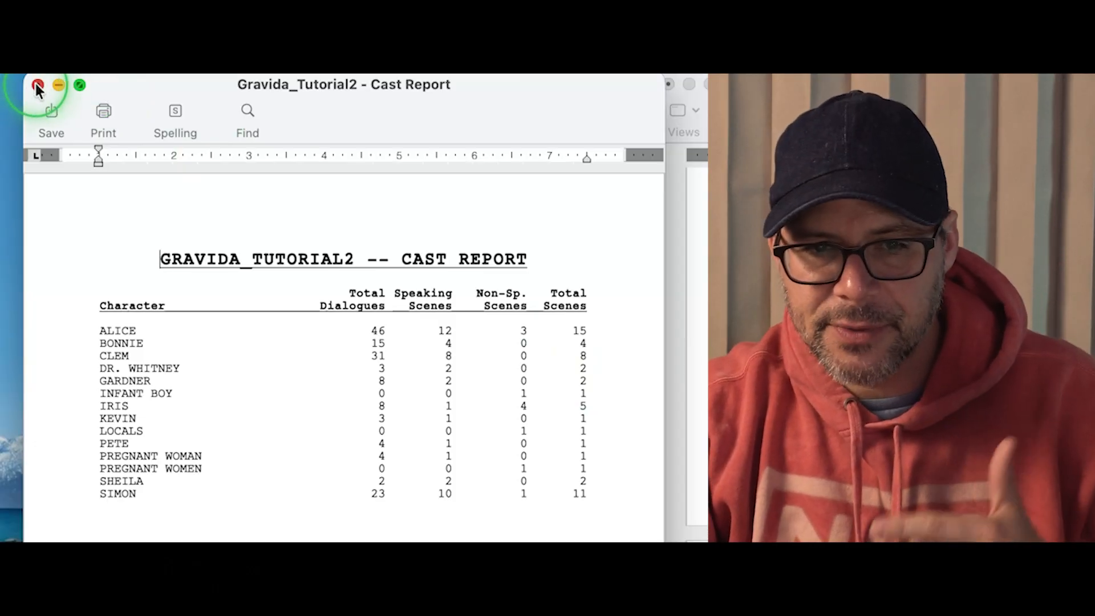
# Step: Generate a Character Report for ALICE that includes only scene headings, and look through its summary and scene list
pyautogui.click(87, 145)
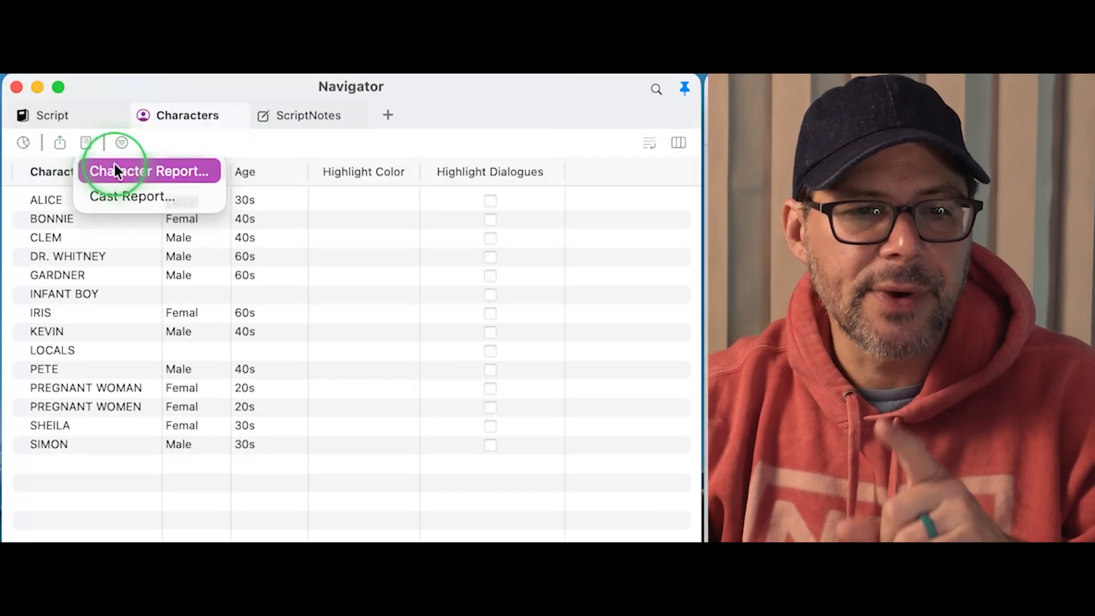
pyautogui.click(115, 172)
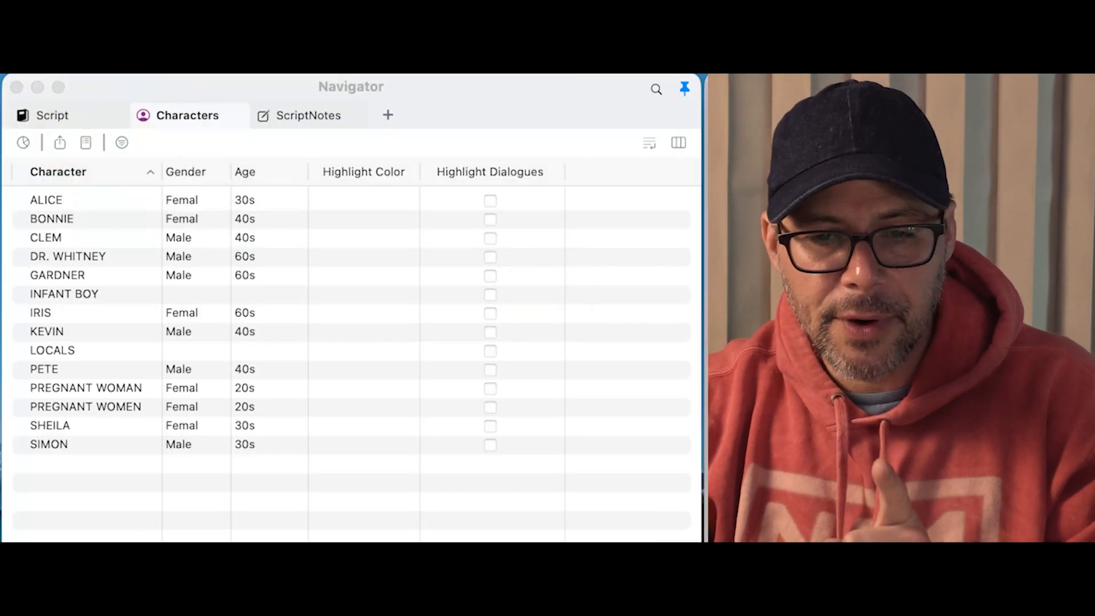
pyautogui.click(342, 185)
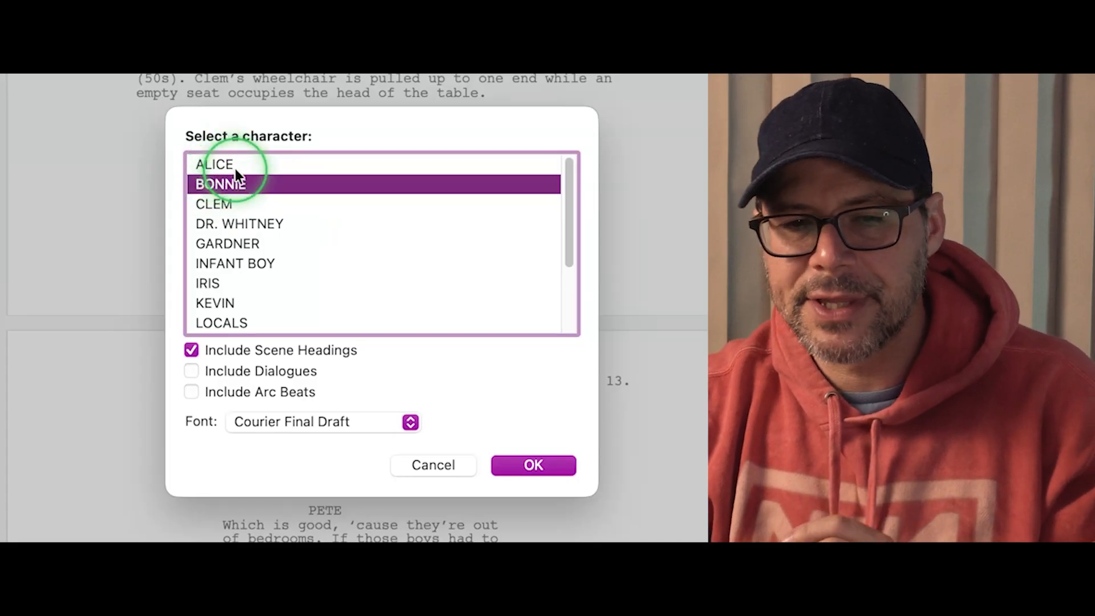
pyautogui.click(233, 168)
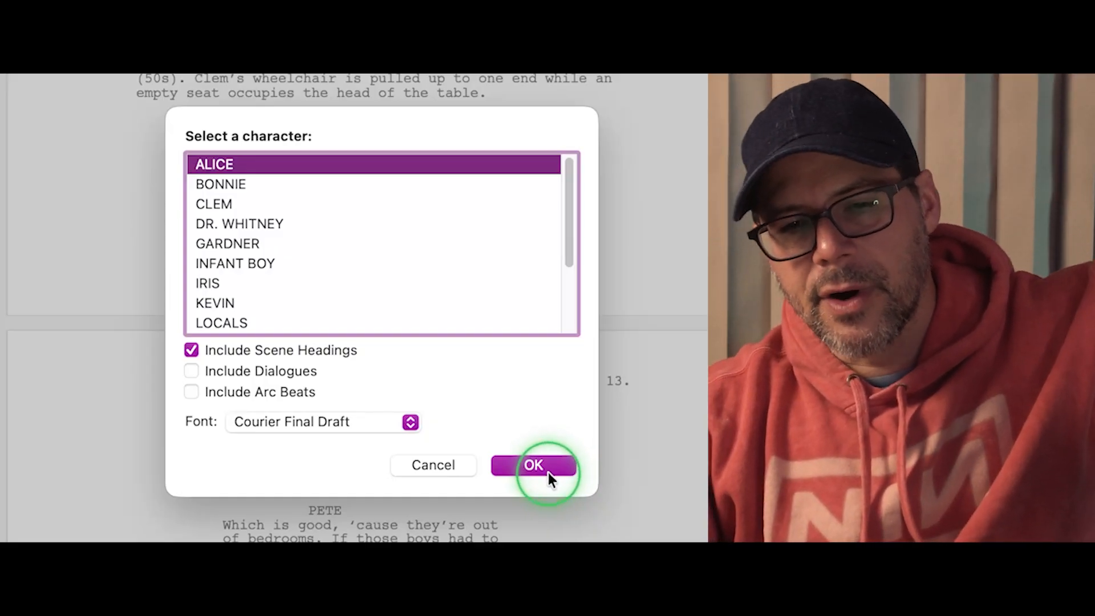
pyautogui.click(546, 472)
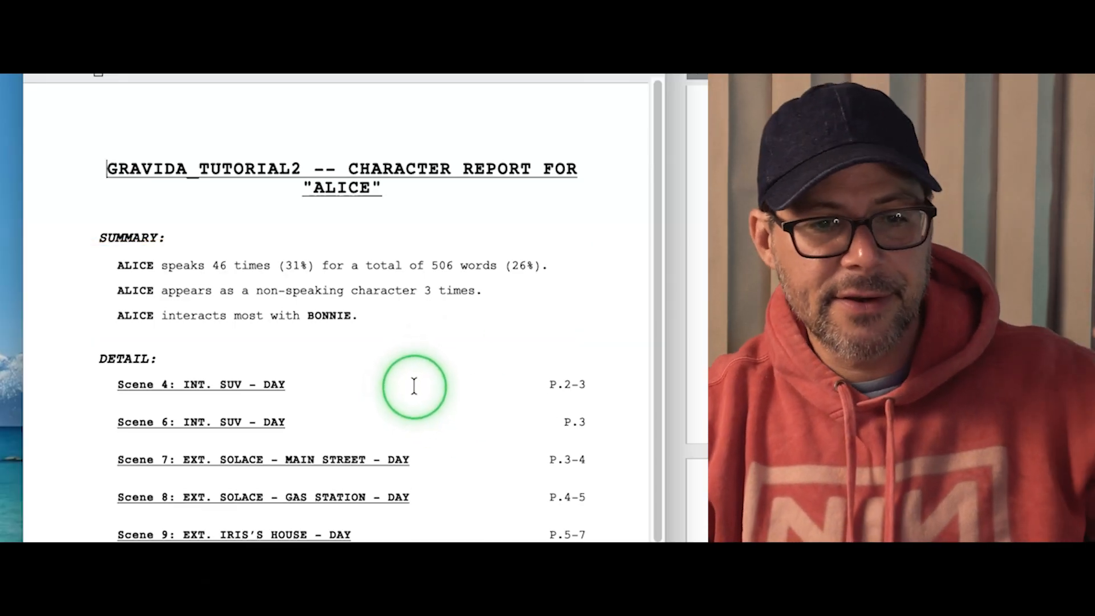
pyautogui.scroll(-3, 417, 393)
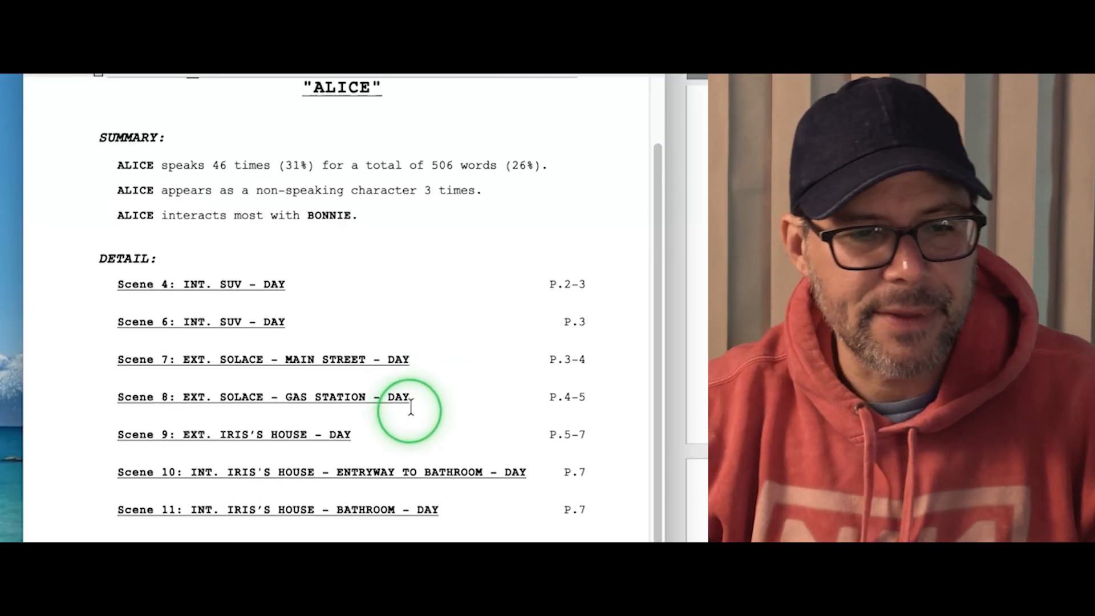
pyautogui.scroll(-2, 290, 325)
pyautogui.scroll(-8, 289, 325)
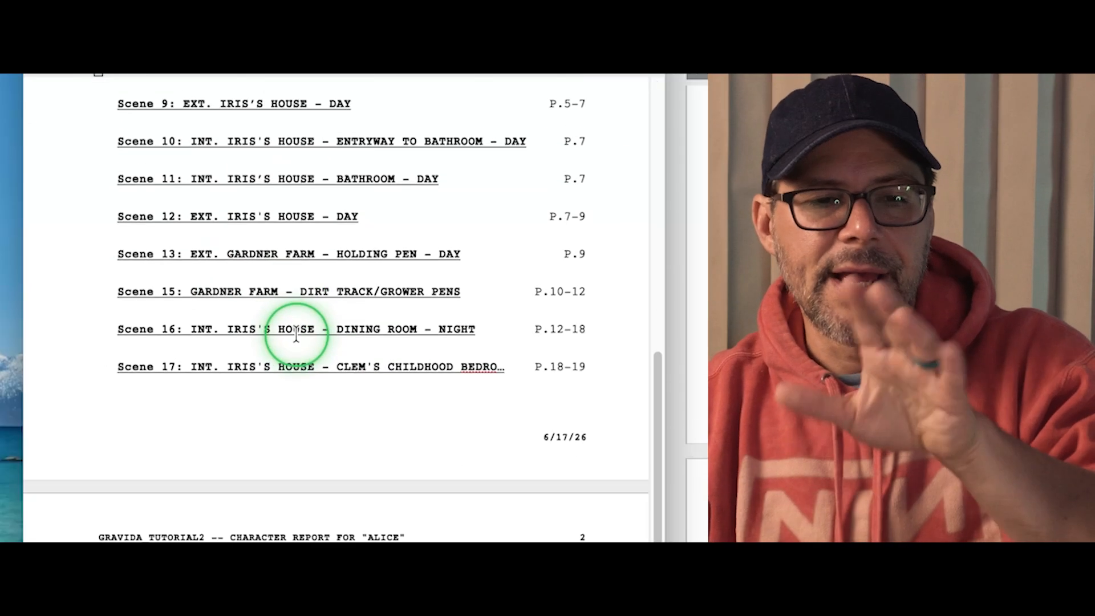
pyautogui.scroll(9, 391, 390)
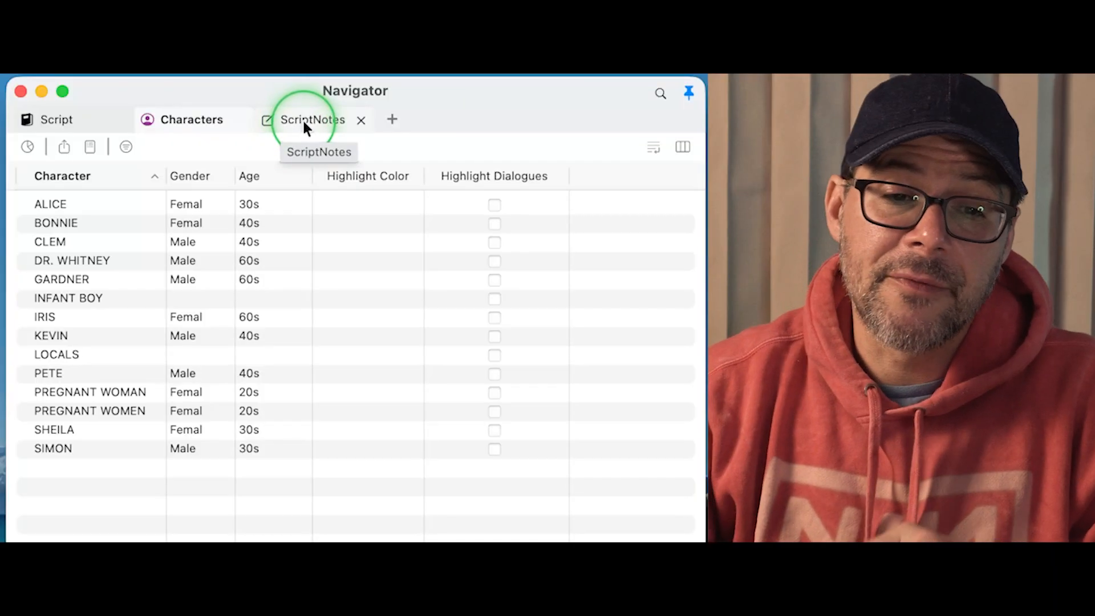
# Step: Generate a ScriptNote Report of all note types showing Title, Body, Scene, Type and Page, sorted by Script Order
pyautogui.click(304, 121)
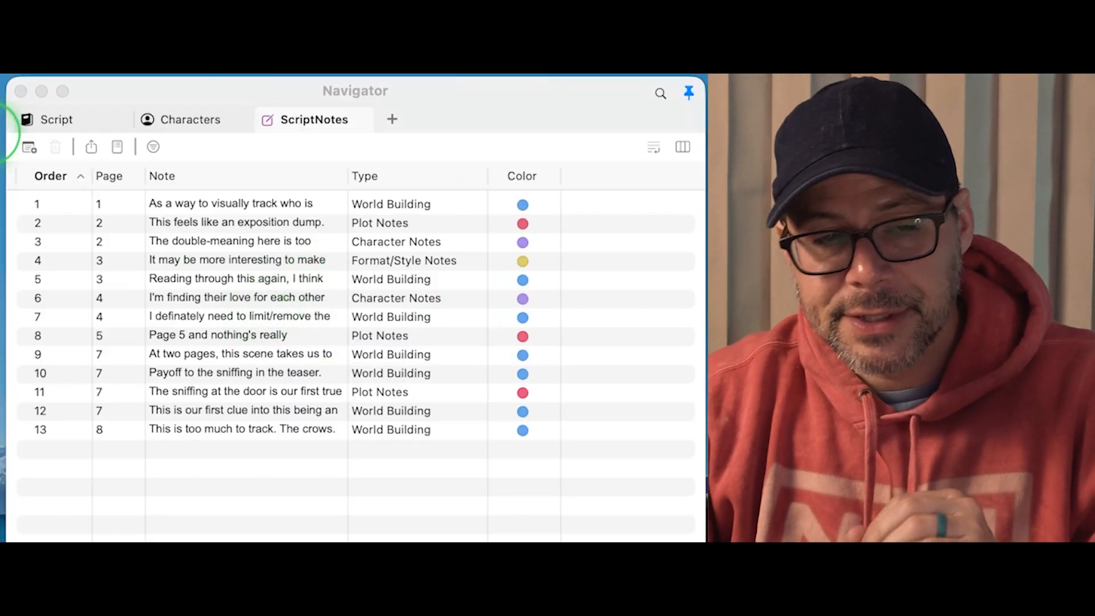
pyautogui.click(122, 146)
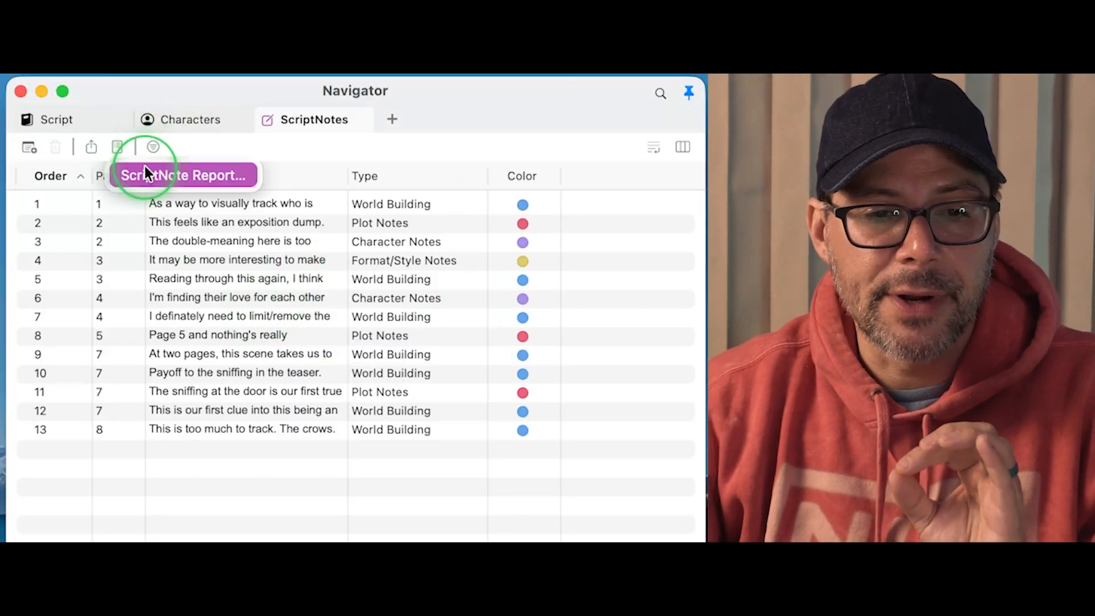
pyautogui.click(147, 169)
pyautogui.click(225, 289)
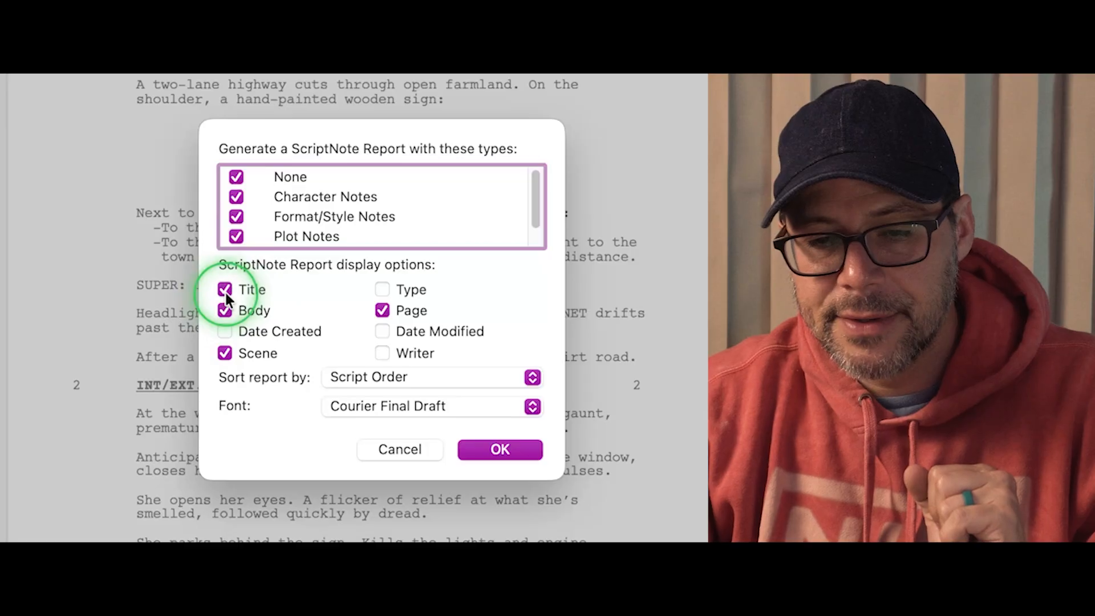
pyautogui.click(431, 357)
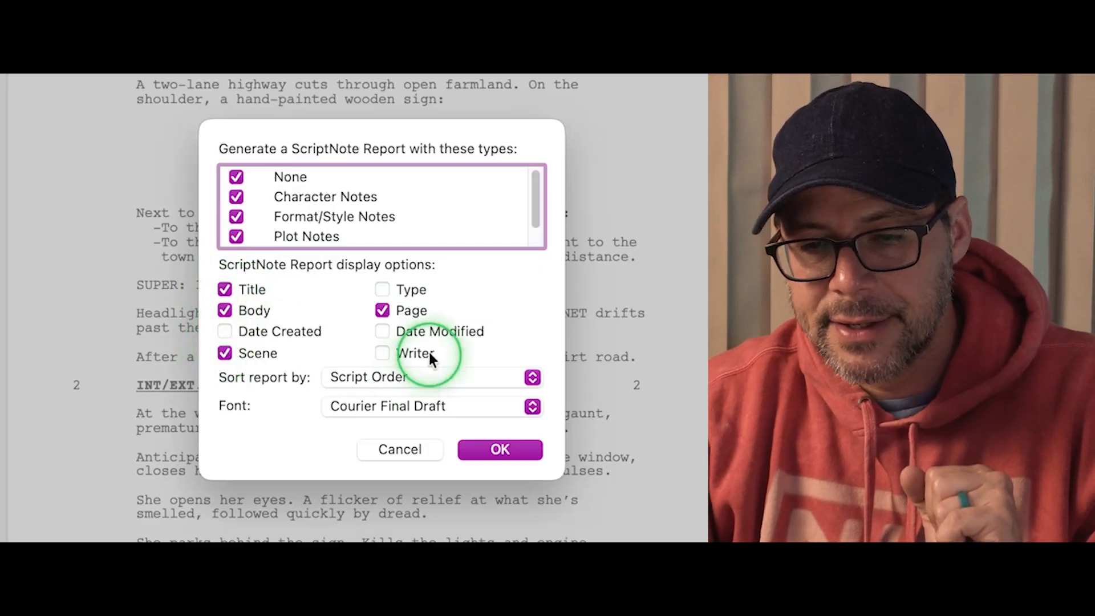
pyautogui.click(383, 289)
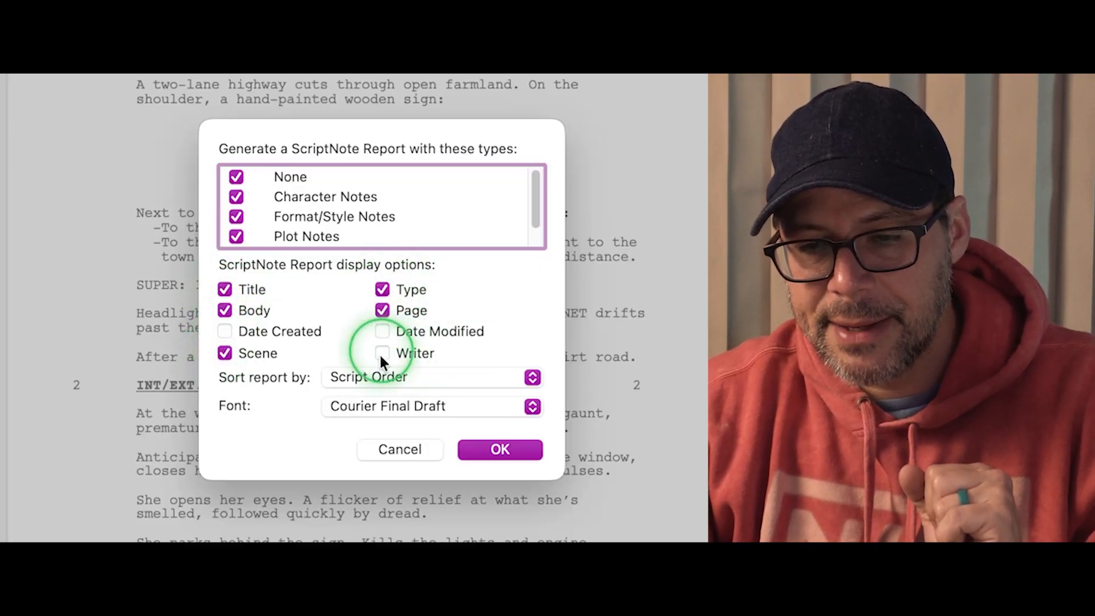
pyautogui.click(469, 381)
pyautogui.click(468, 378)
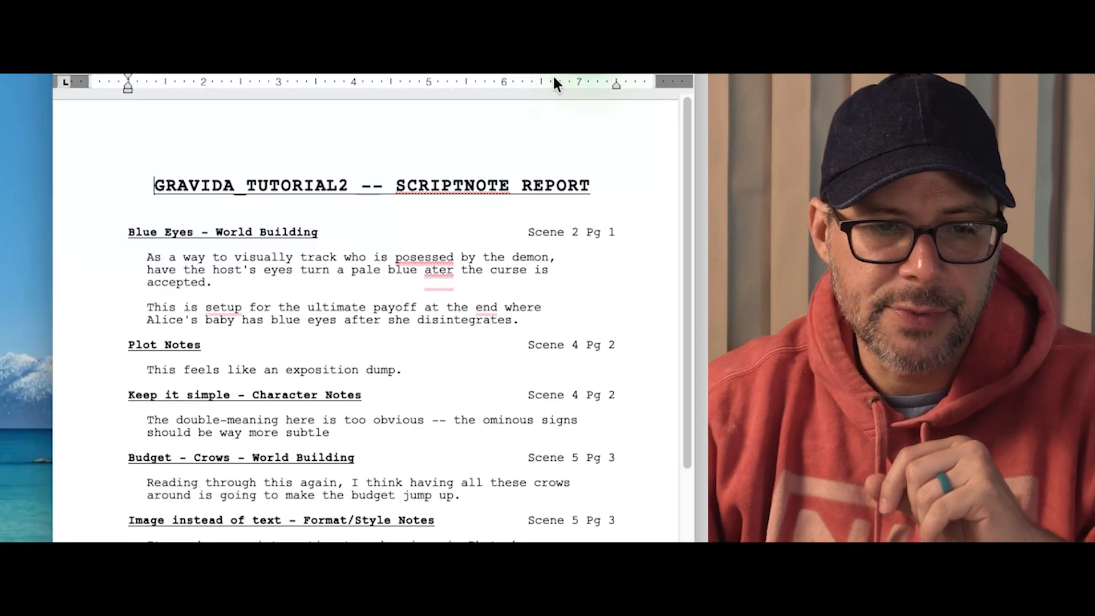
# Step: Read through the ScriptNote Report, checking each note's title, type, body, scene and page down to the second page
pyautogui.click(188, 341)
pyautogui.click(212, 296)
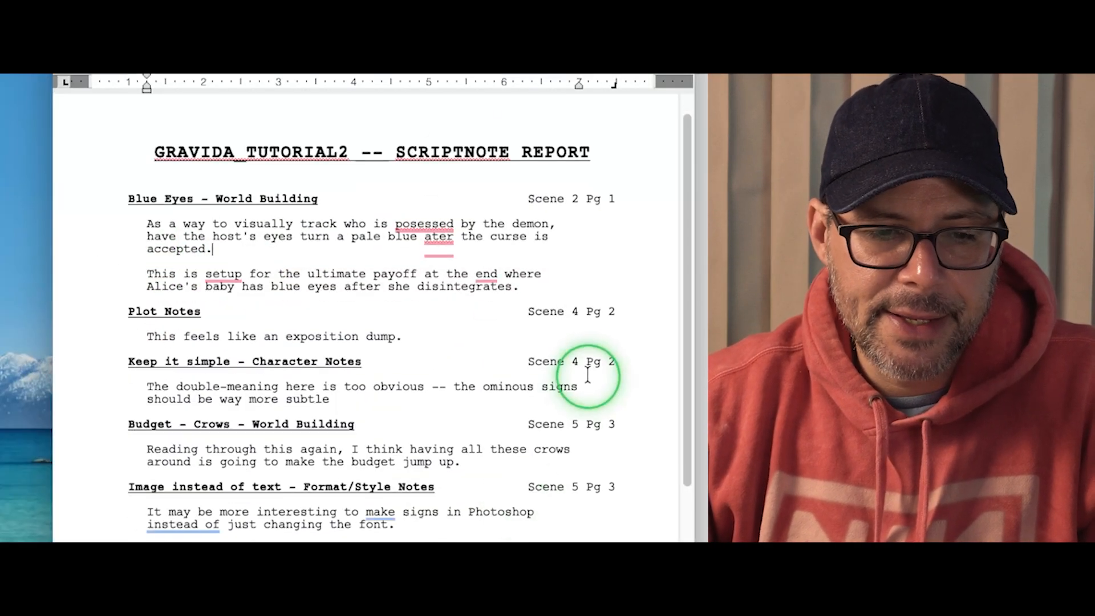
pyautogui.scroll(-3, 587, 371)
pyautogui.scroll(-10, 592, 393)
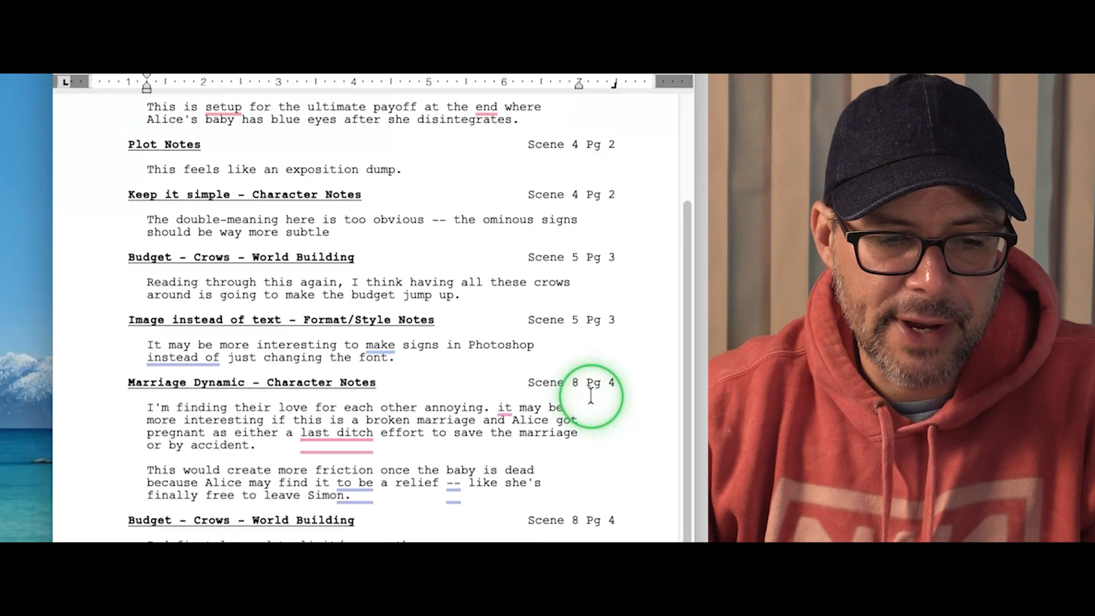
pyautogui.scroll(-5, 507, 415)
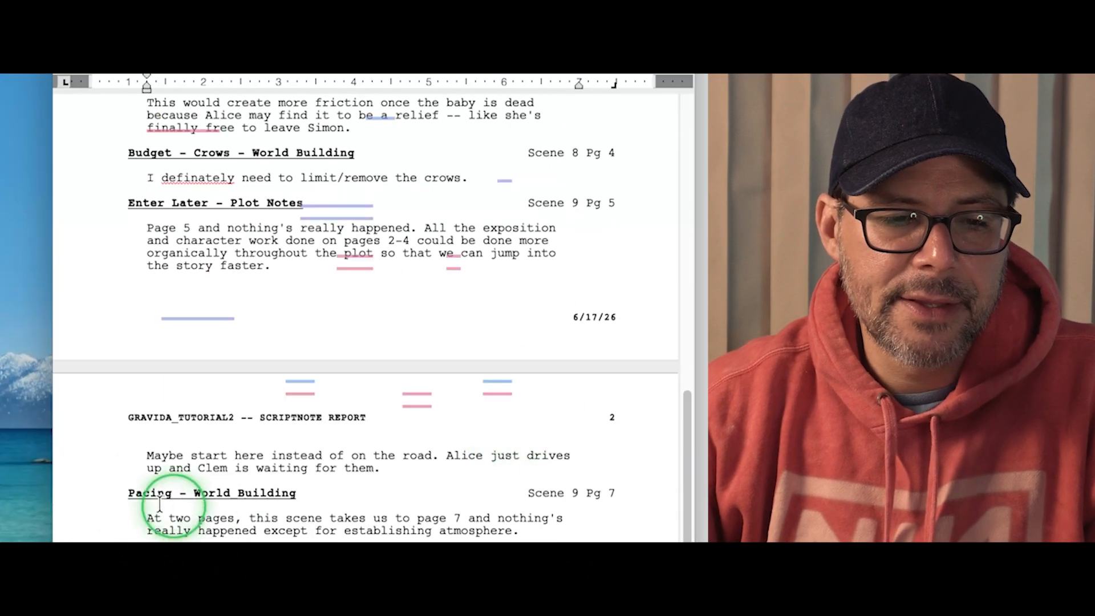
pyautogui.scroll(-3, 601, 536)
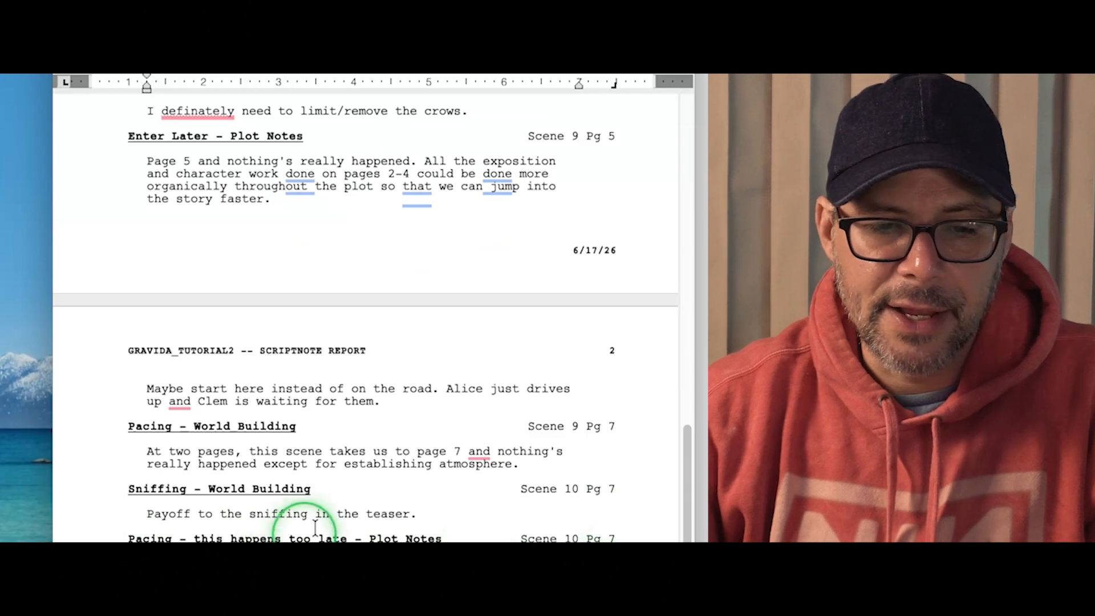
pyautogui.scroll(-2, 319, 519)
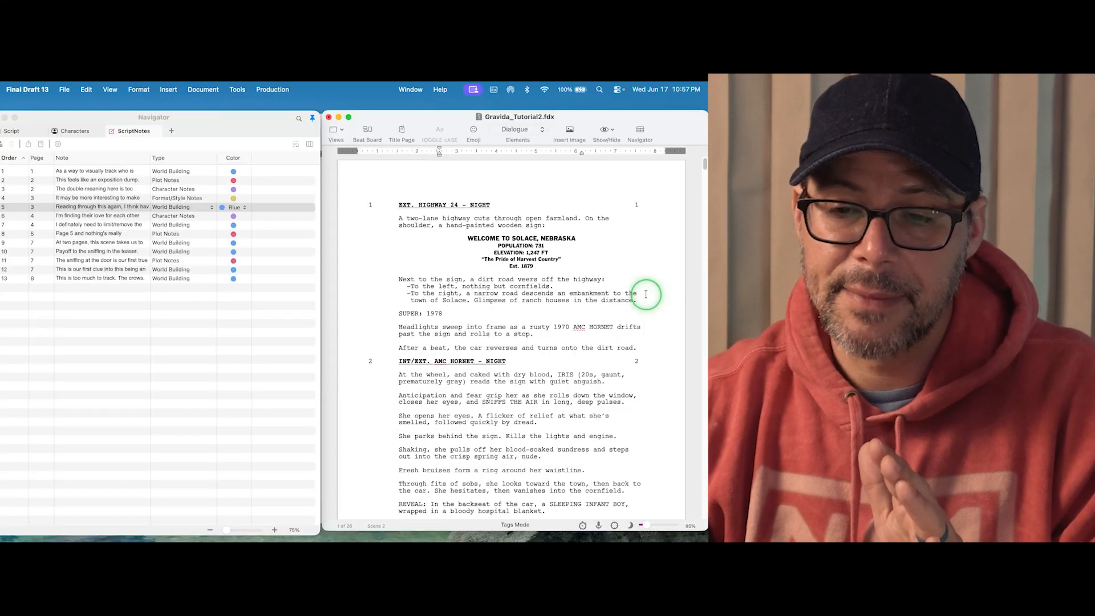
# Step: Insert a ScriptNote titled "Test" with the body "This is a test" in the EXT. HIGHWAY 24 - NIGHT description, with type Plot Notes
pyautogui.rightClick(640, 291)
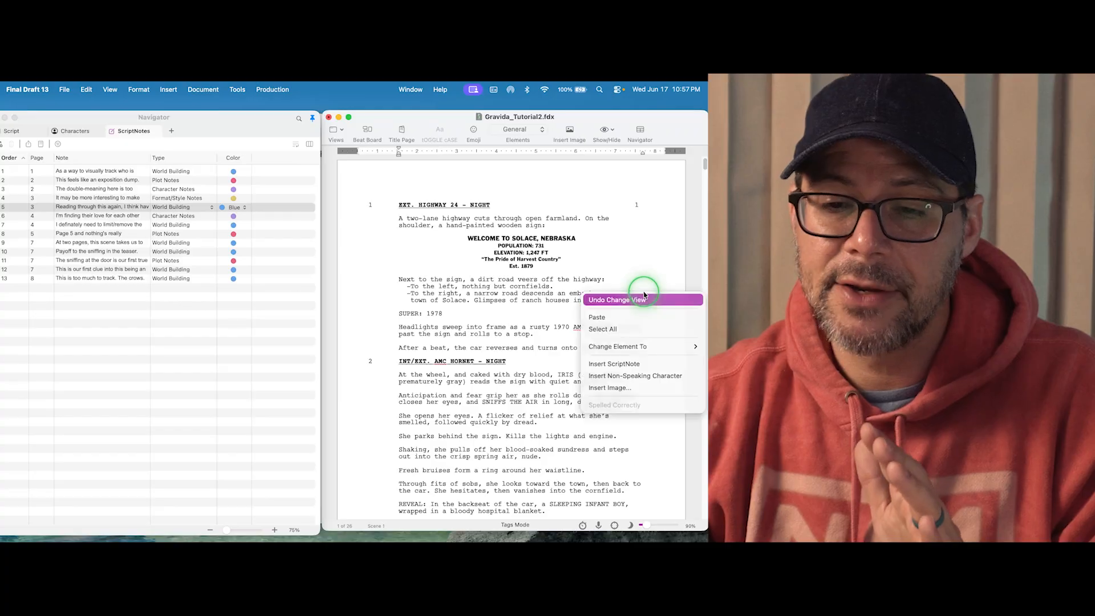
pyautogui.click(626, 362)
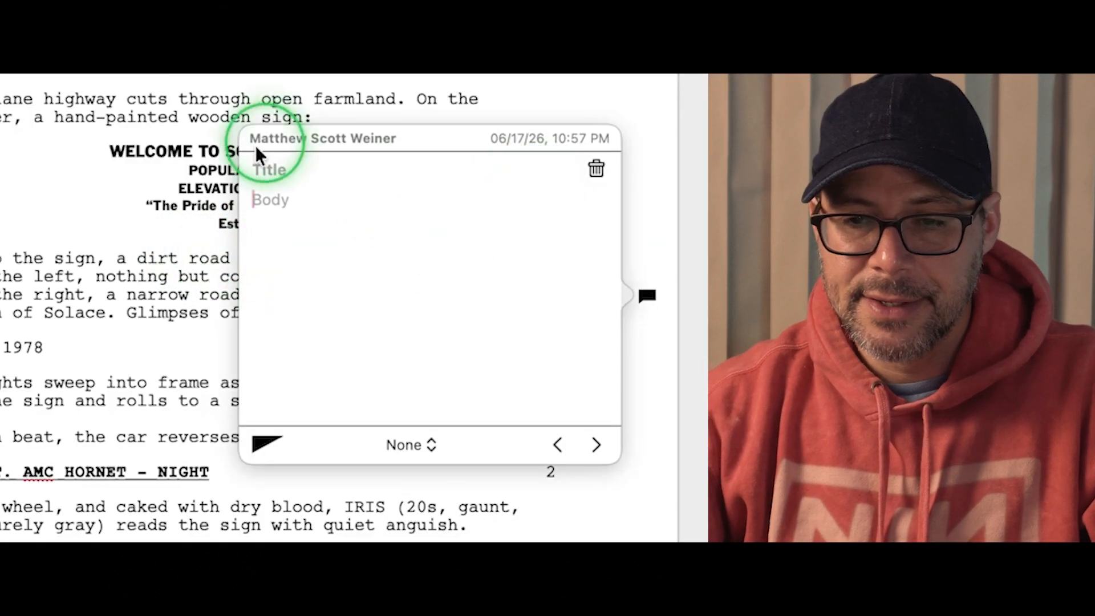
pyautogui.click(325, 170)
pyautogui.write('Test')
pyautogui.press('Tab')
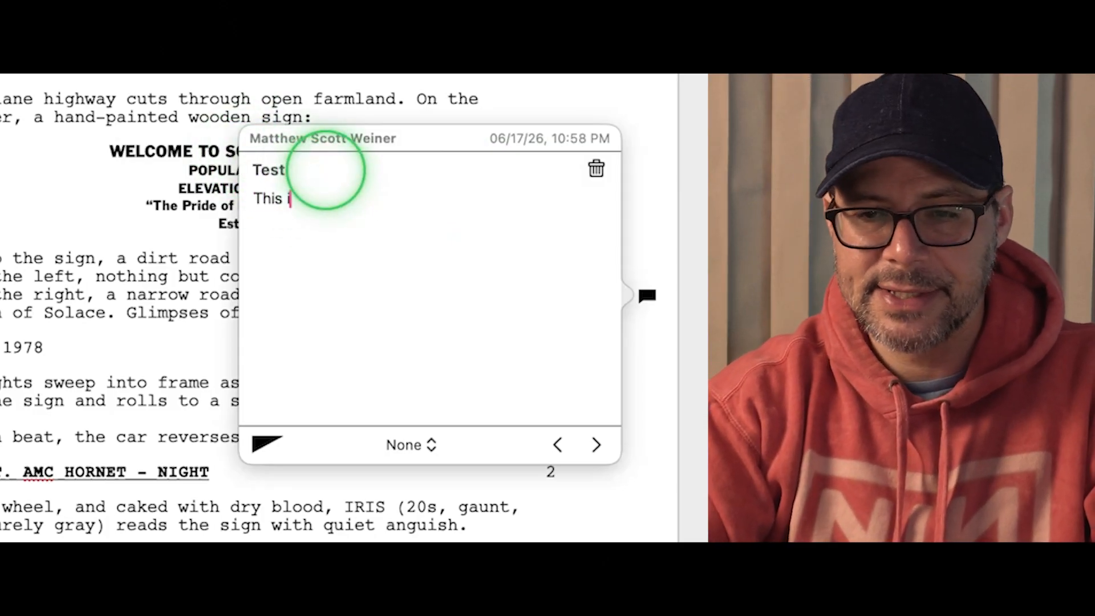
pyautogui.click(430, 445)
pyautogui.click(416, 528)
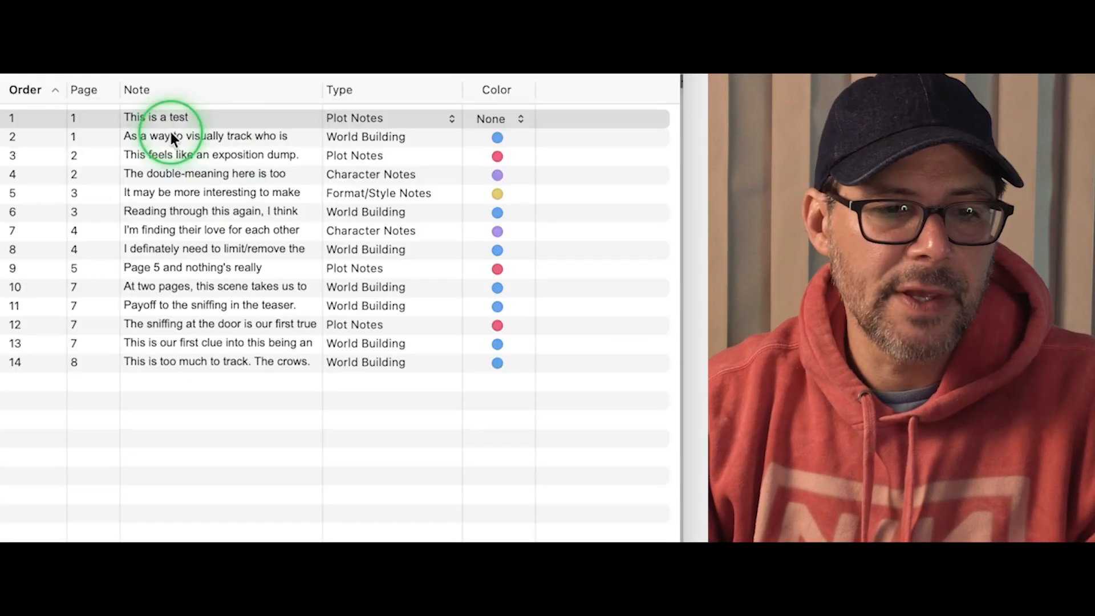
# Step: Add the Title column to the ScriptNotes list and move it between the Page and Note columns
pyautogui.click(162, 122)
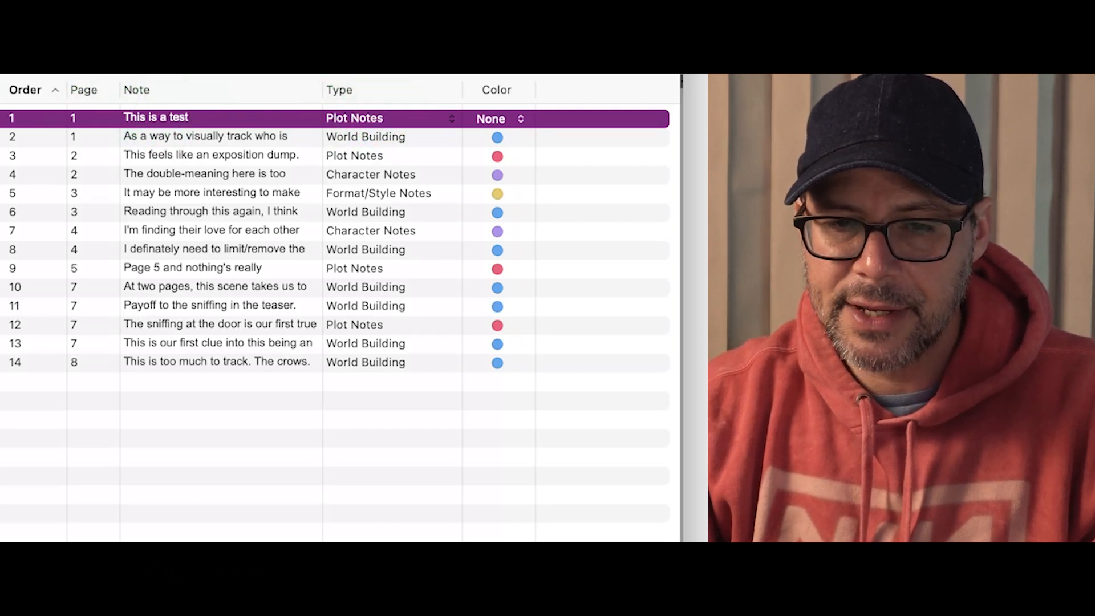
pyautogui.click(652, 97)
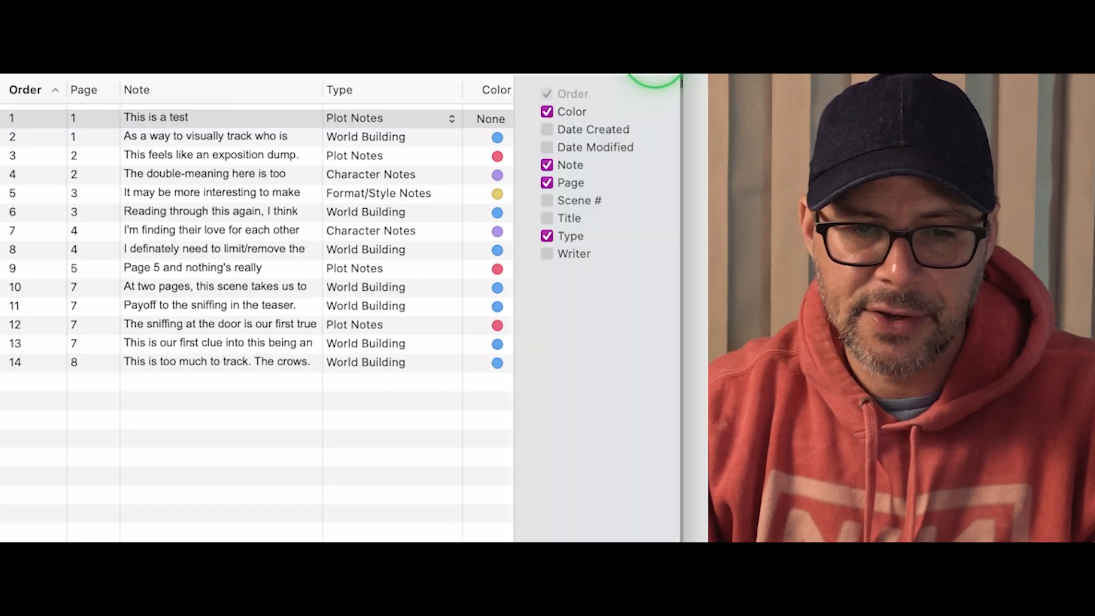
pyautogui.click(546, 219)
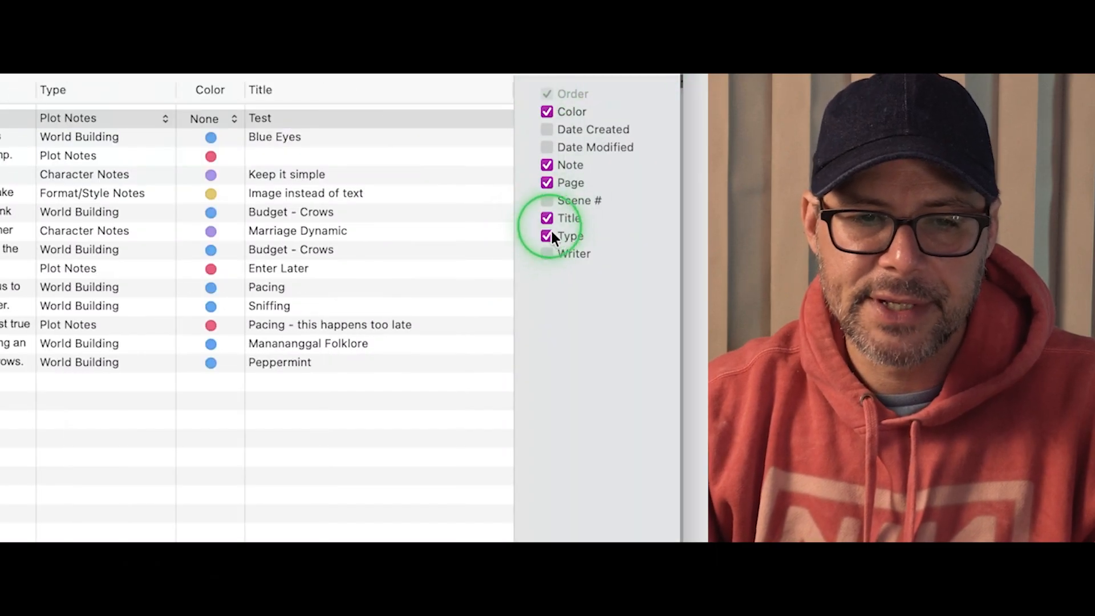
pyautogui.click(413, 193)
pyautogui.moveTo(546, 91); pyautogui.dragTo(246, 111)
pyautogui.hscroll(5, 148, 122)
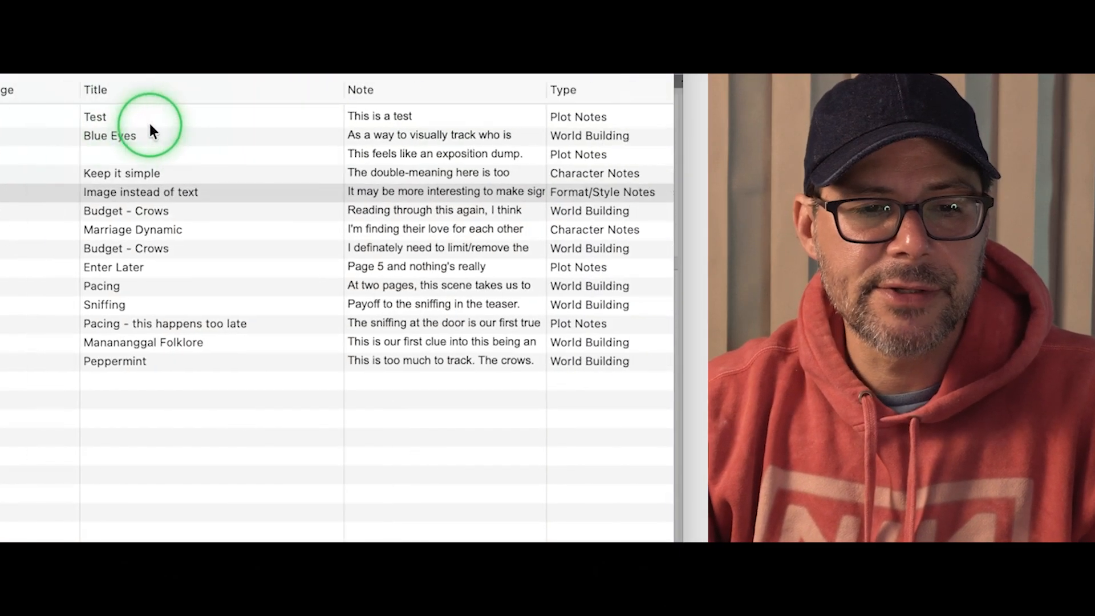
# Step: Set the color of the "This is a test" note to Red to match the other Plot Notes
pyautogui.click(639, 116)
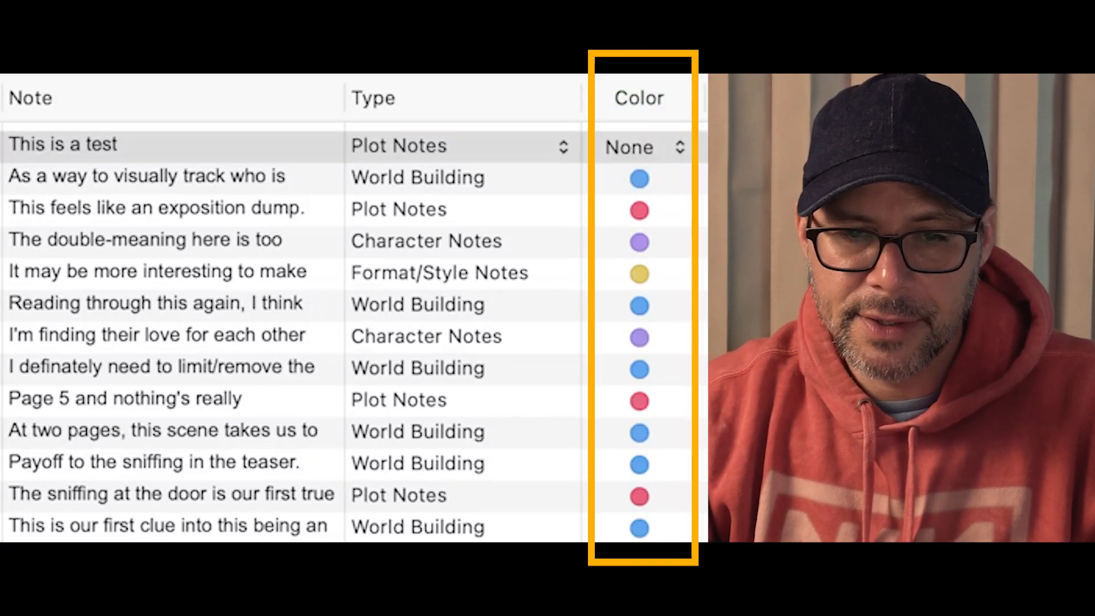
pyautogui.click(441, 212)
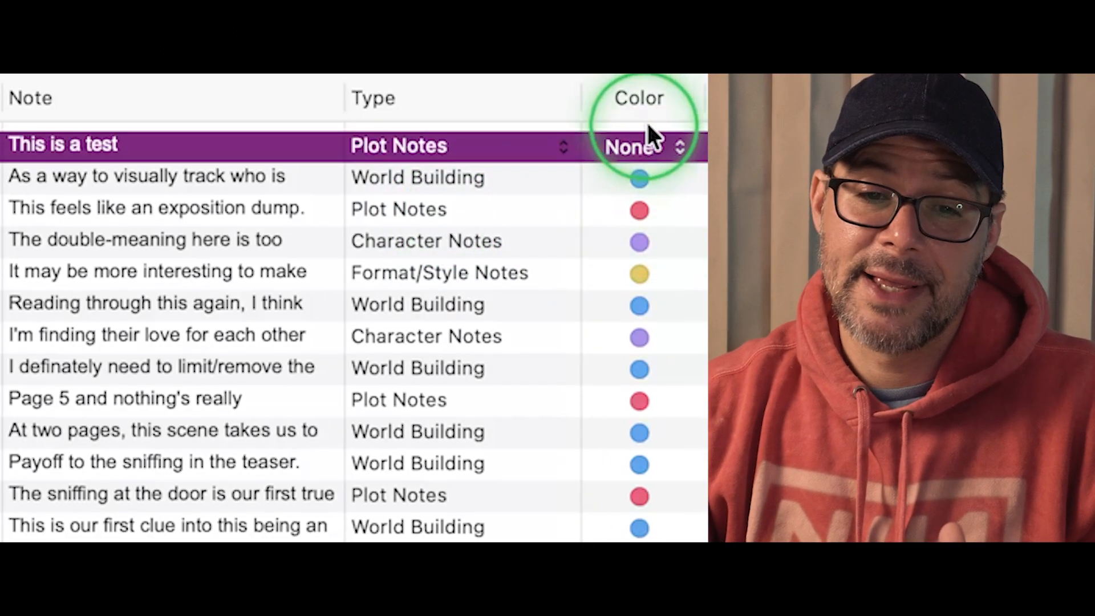
pyautogui.click(653, 143)
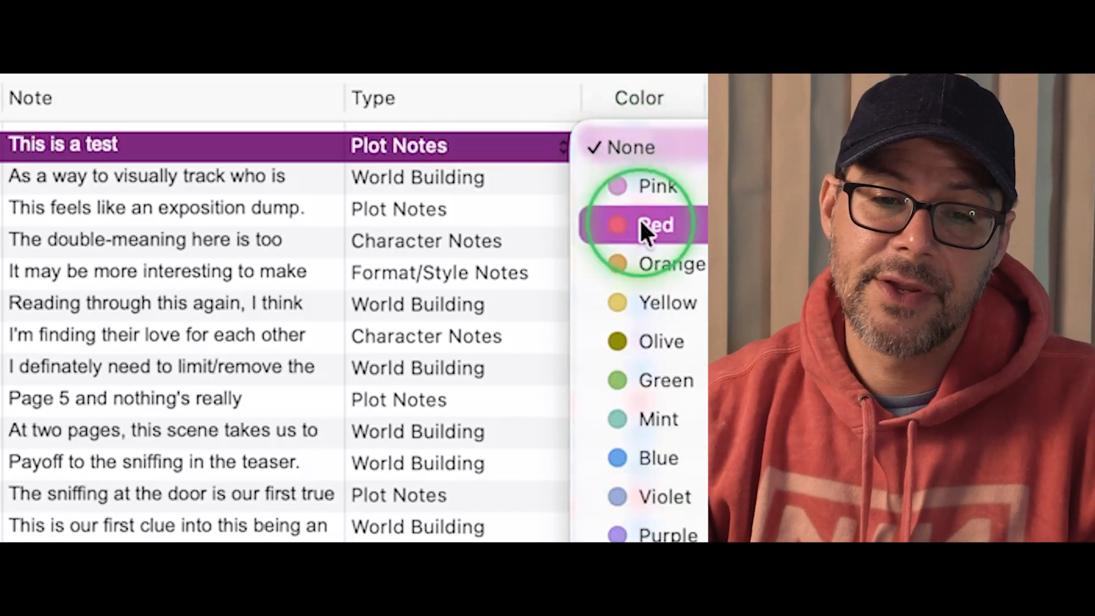
pyautogui.click(639, 220)
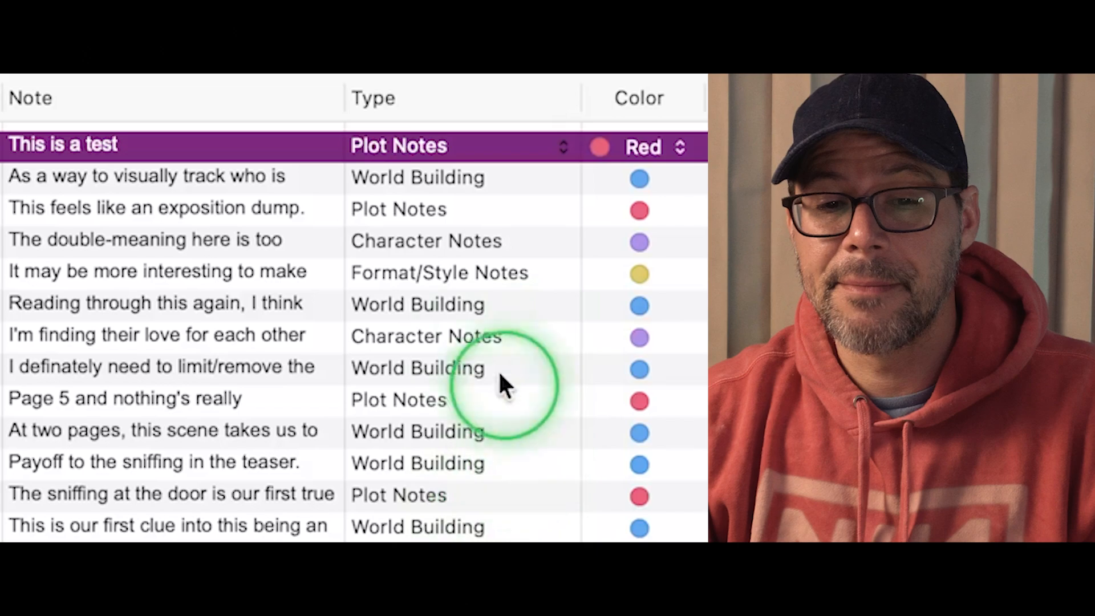